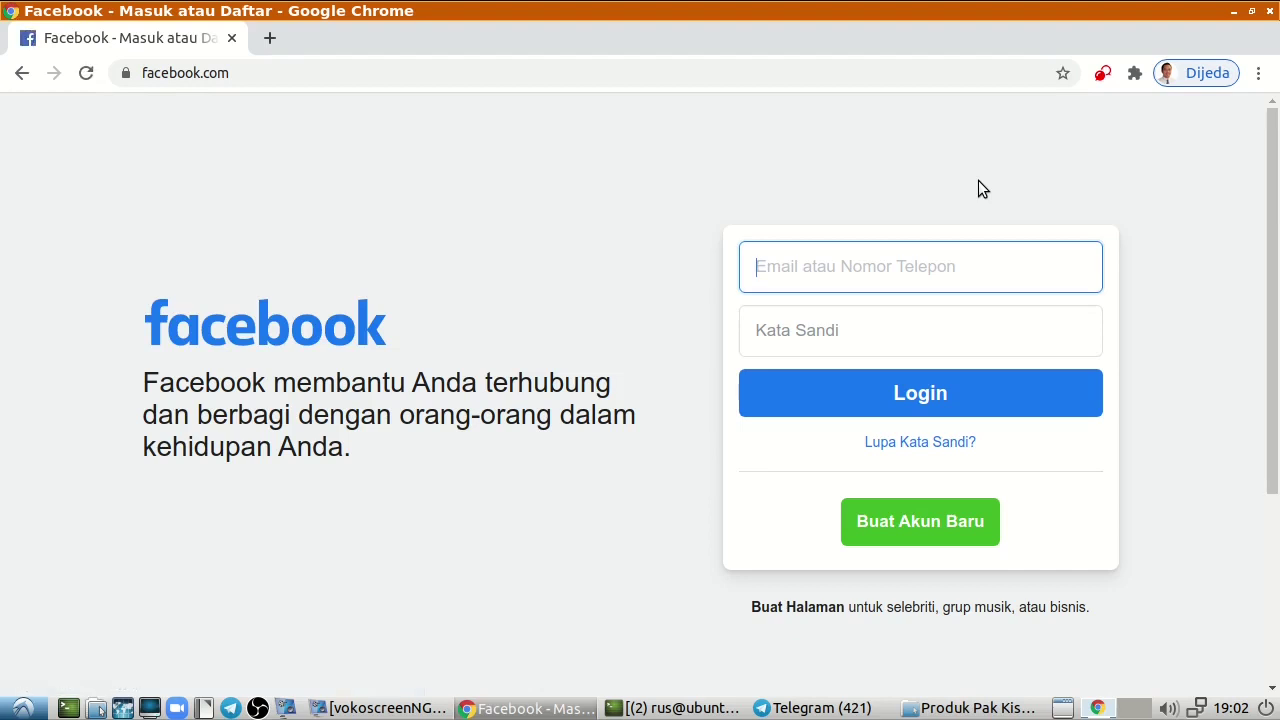
Log in using the saved account e-mail from autofill and the account password.
text(ru)
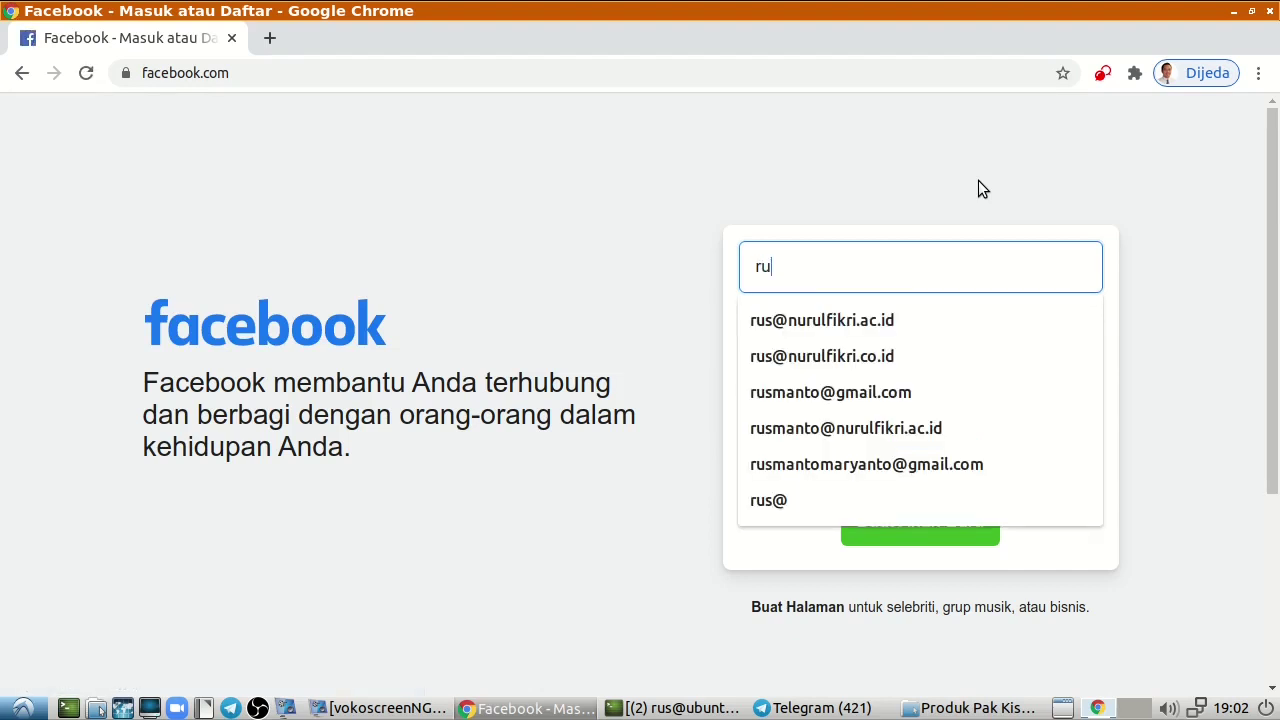
key(Down)
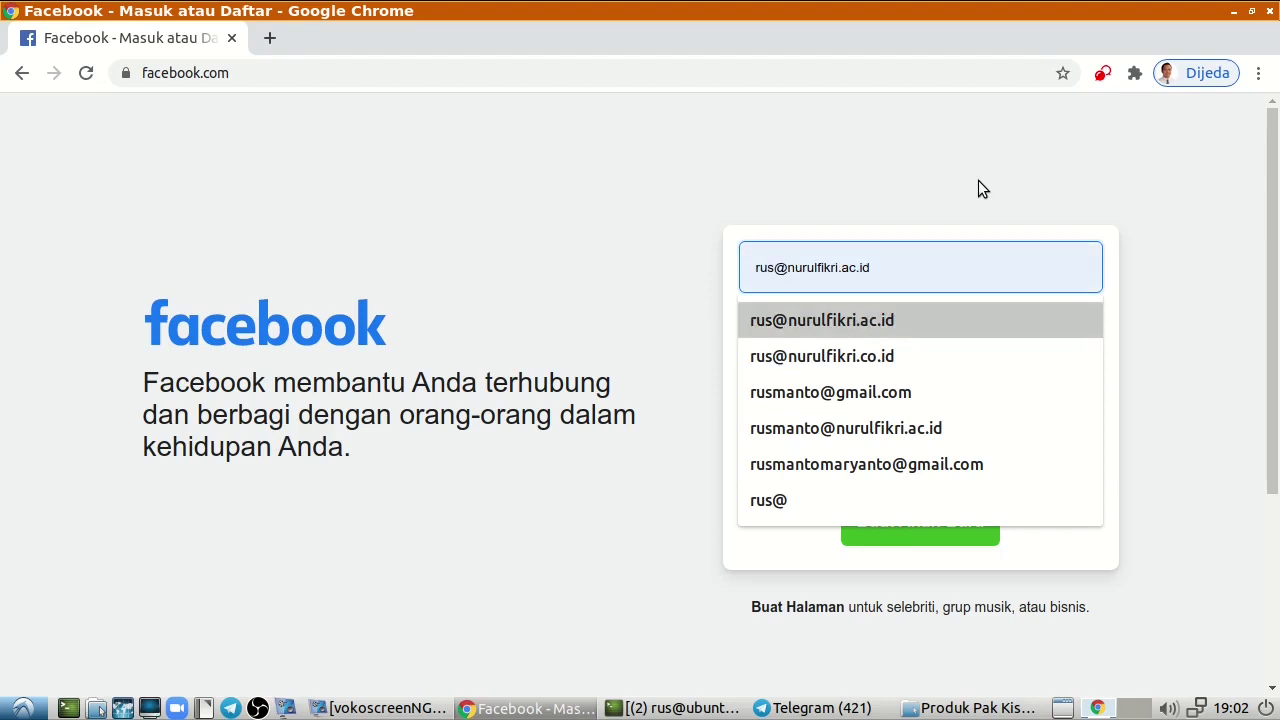
key(Down)
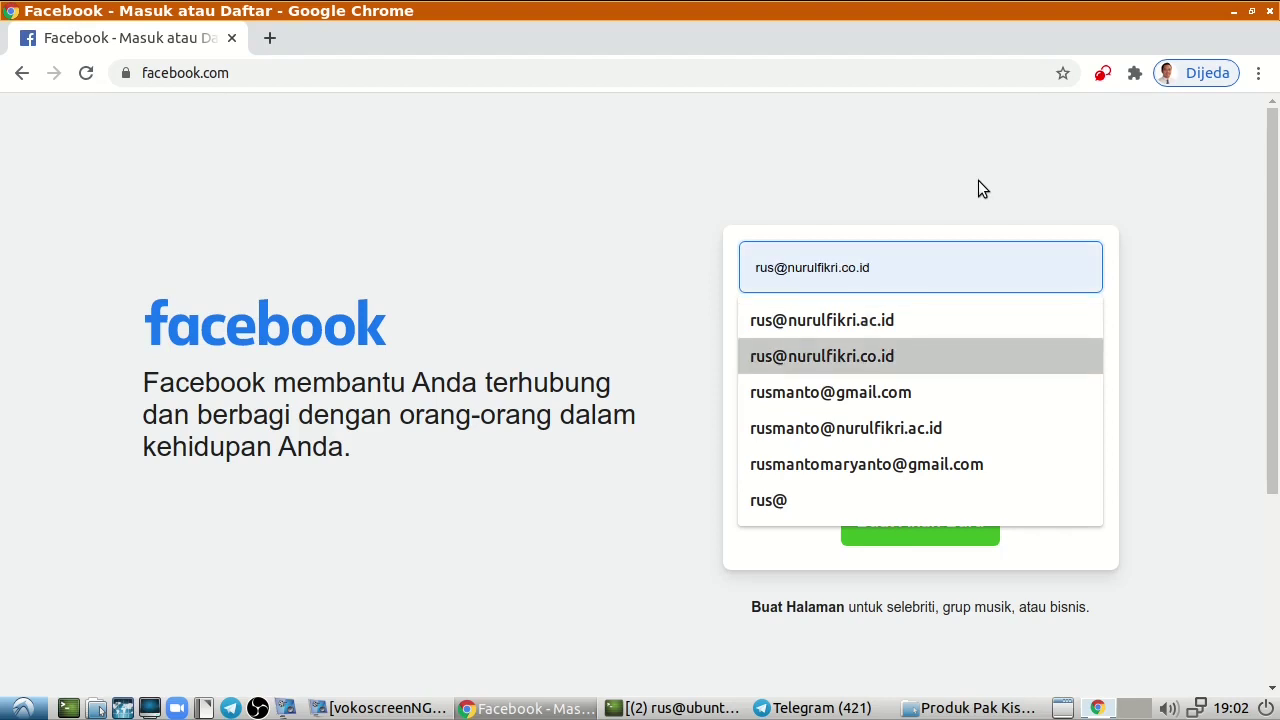
key(Down)
key(Return)
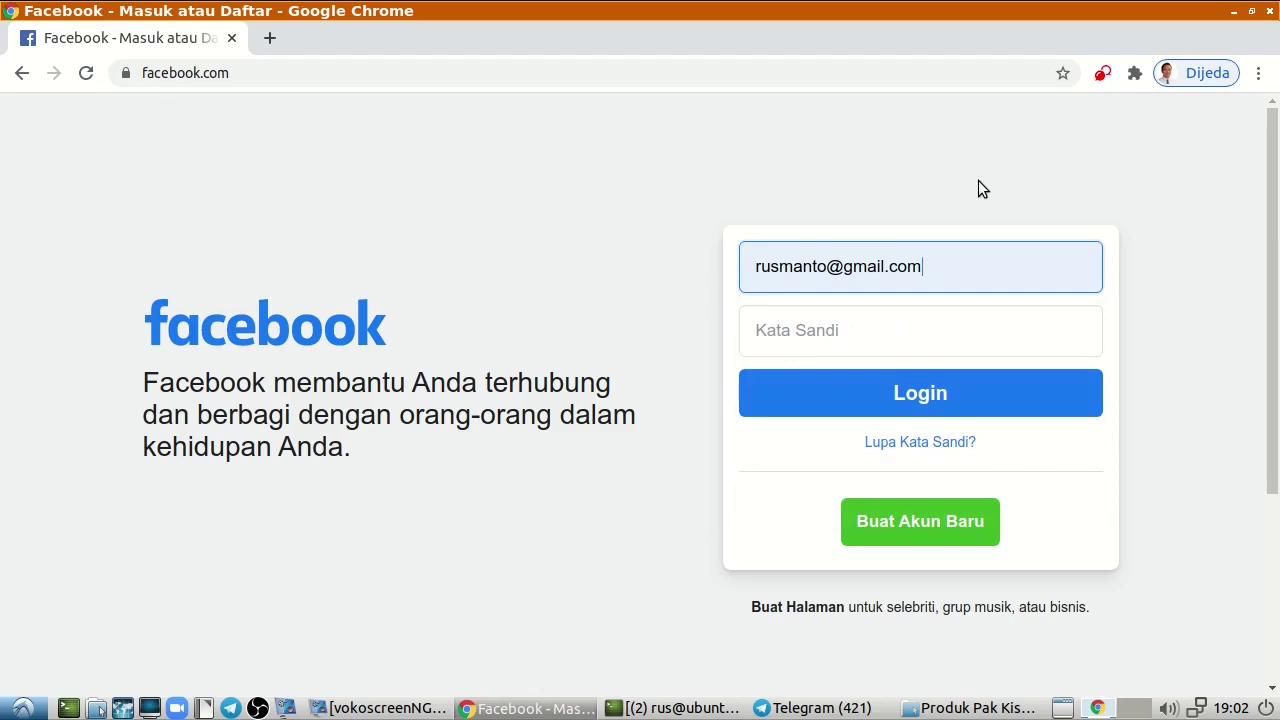
key(Tab)
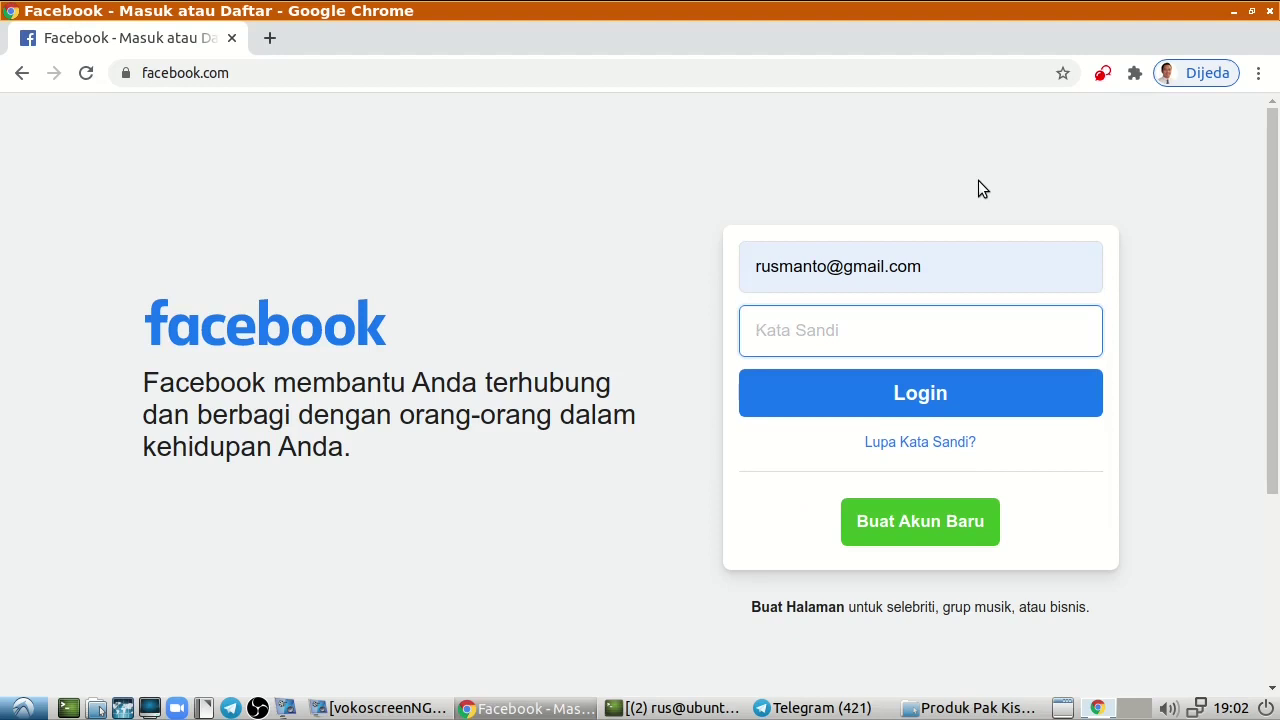
text(••••••)
key(BackSpace)
key(BackSpace)
key(BackSpace)
key(BackSpace)
key(BackSpace)
text(•••••••••)
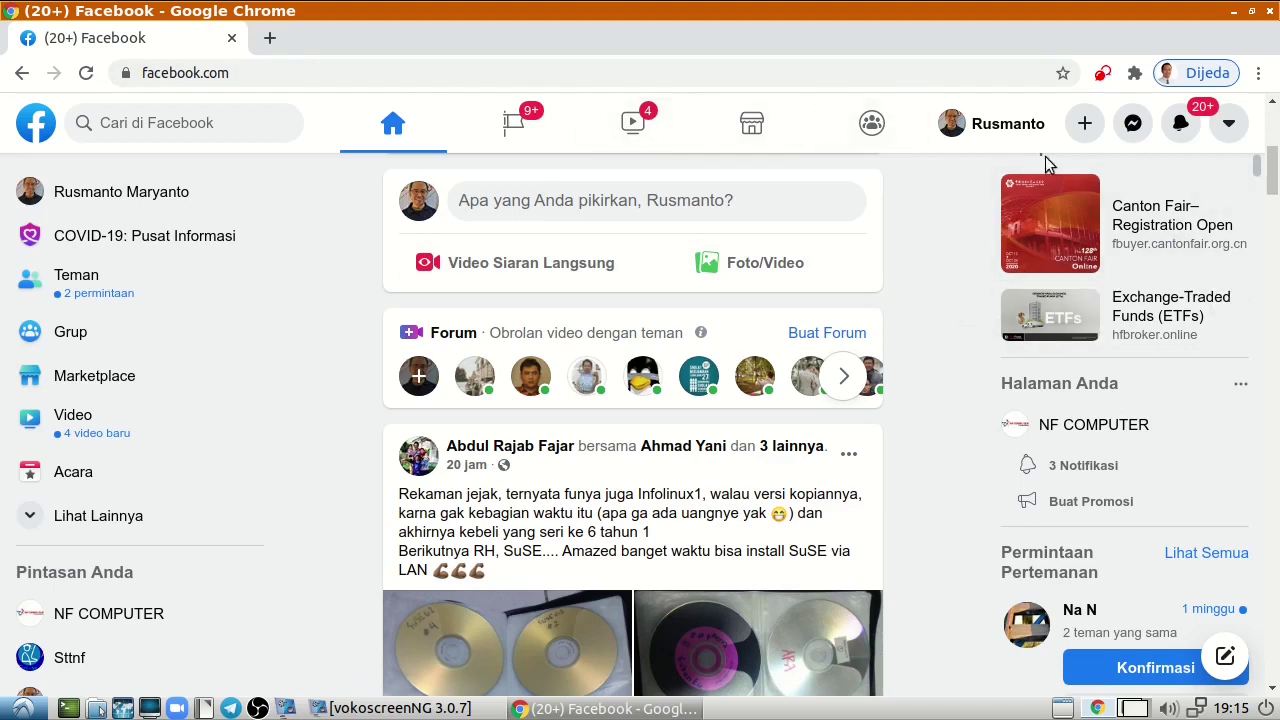
Choose Halaman from the Buat menu to begin creating a new Page.
click(1085, 125)
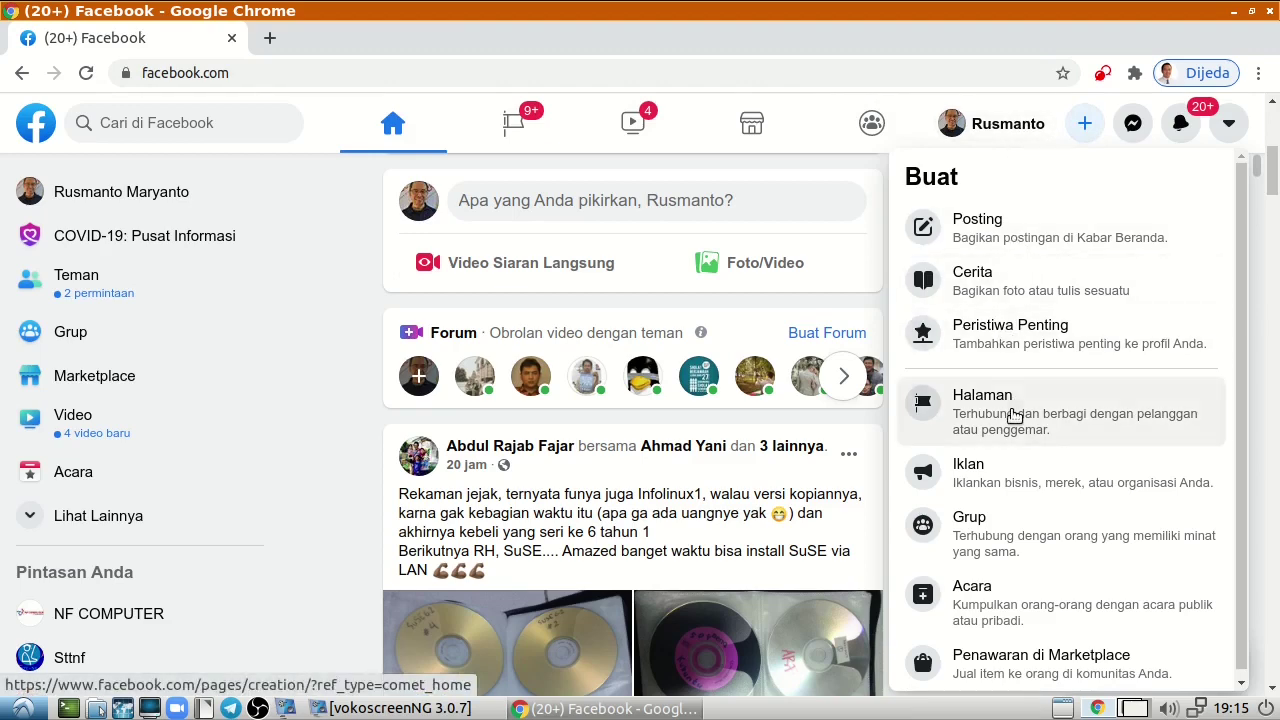
click(1013, 413)
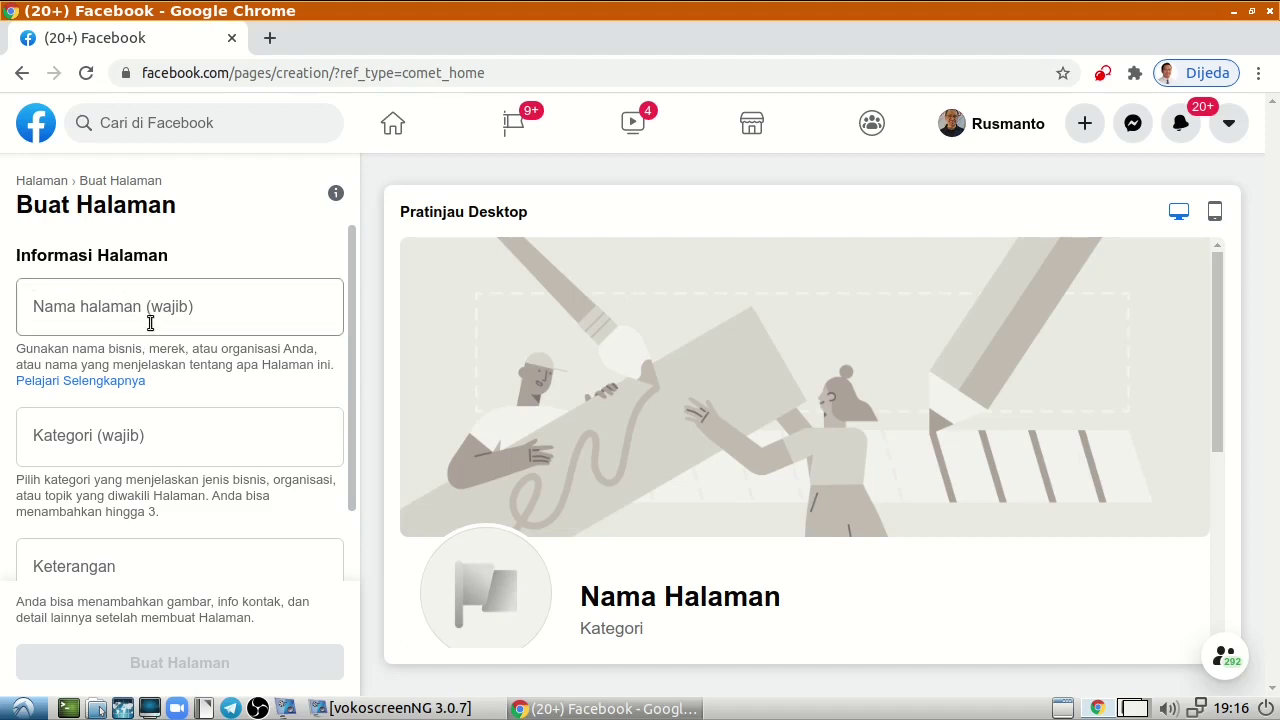
Enter 'Kopi Robusta Murni' as the Page name, correcting the mistyped final letter.
click(89, 306)
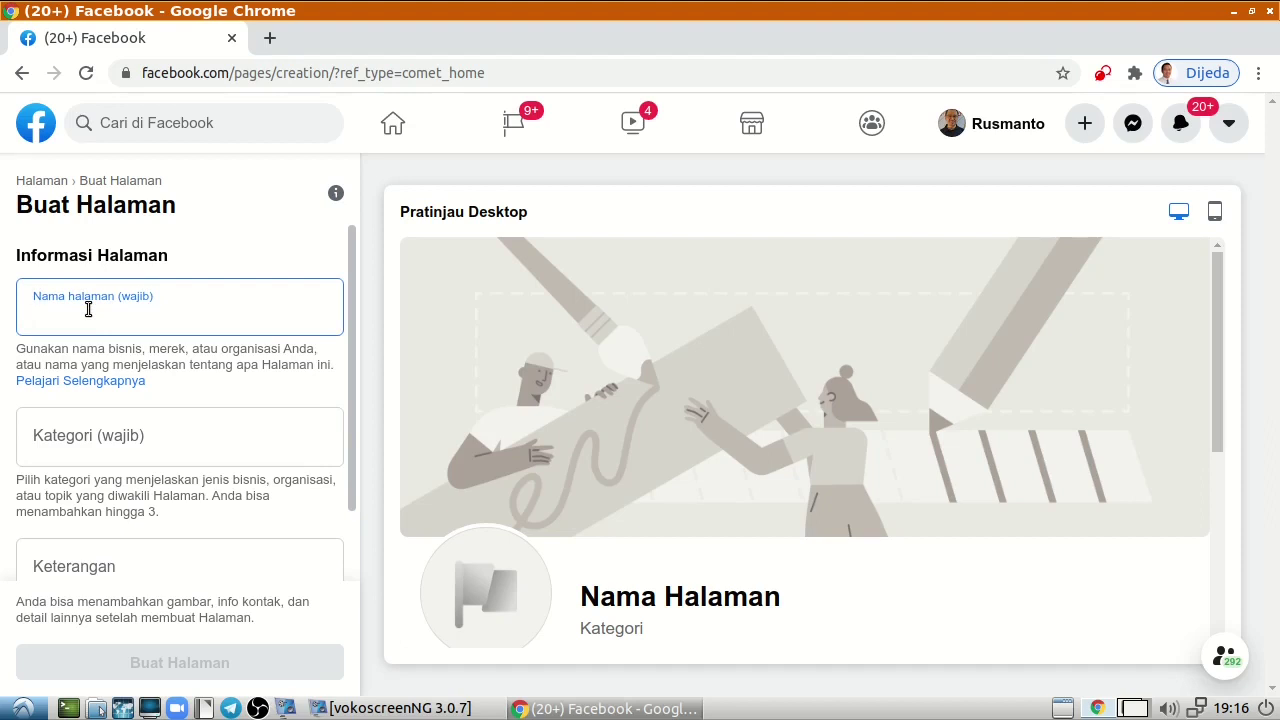
text(Kop)
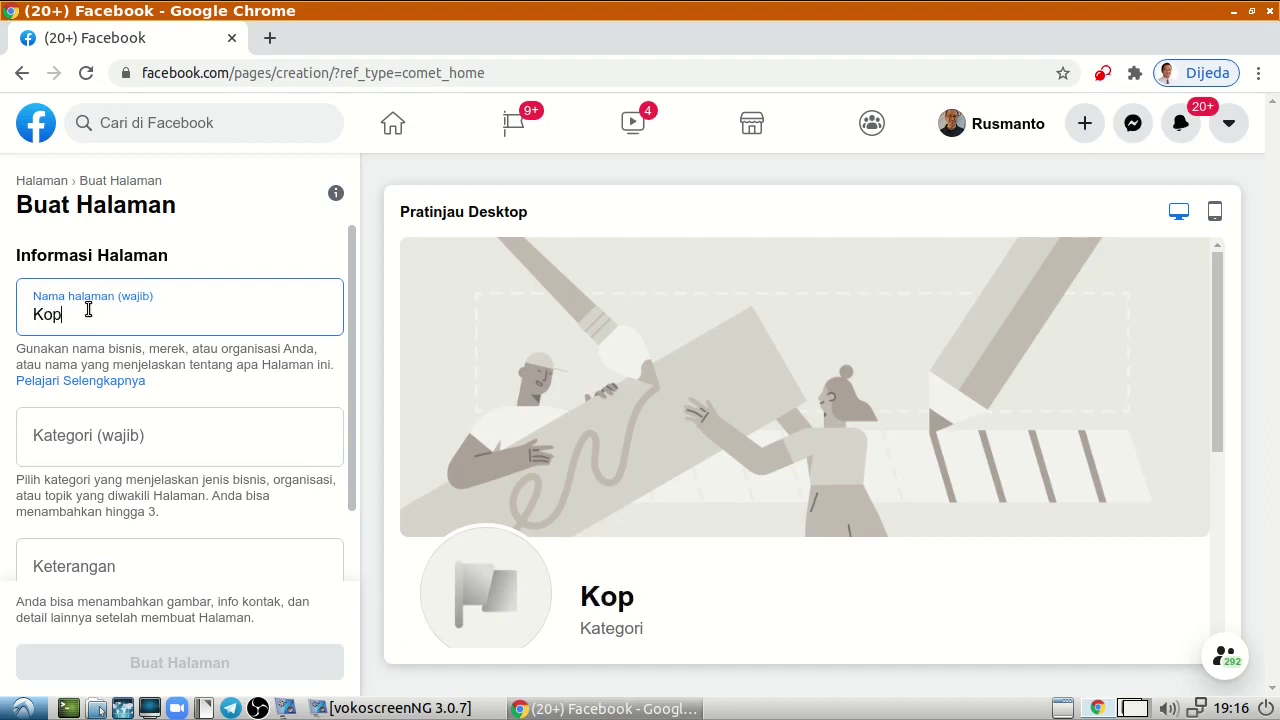
text(i Rob)
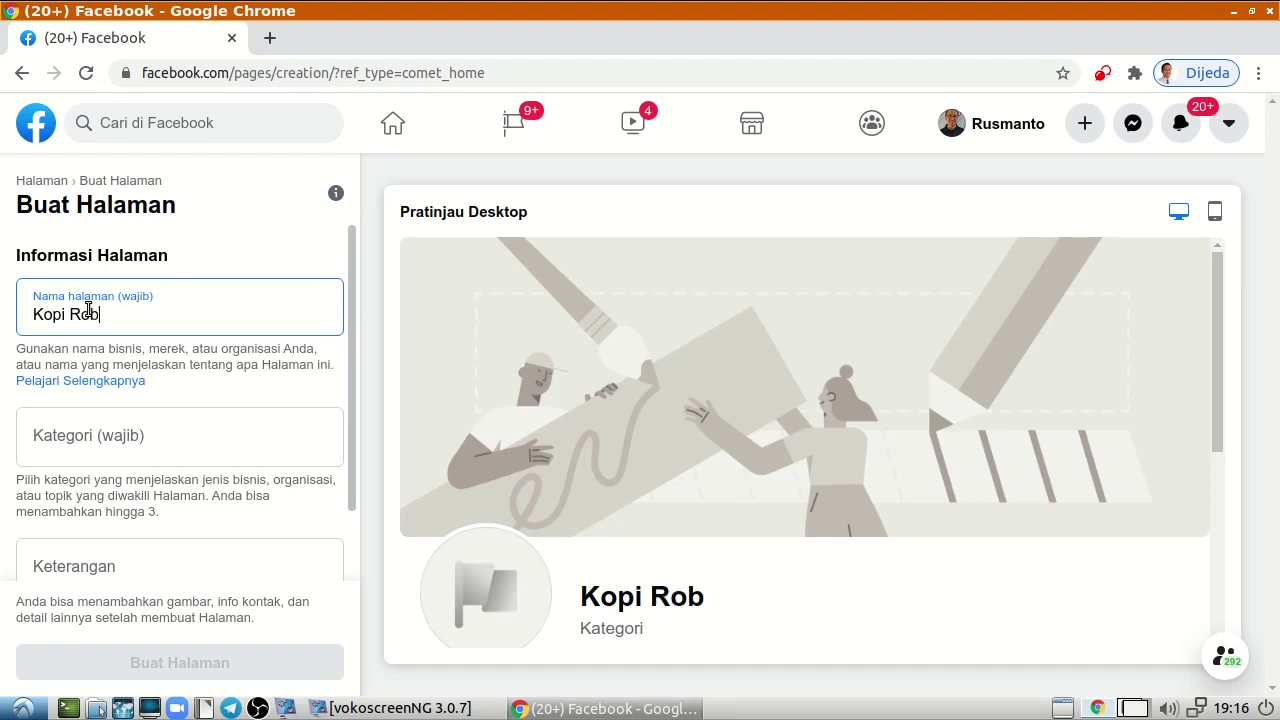
text(usta)
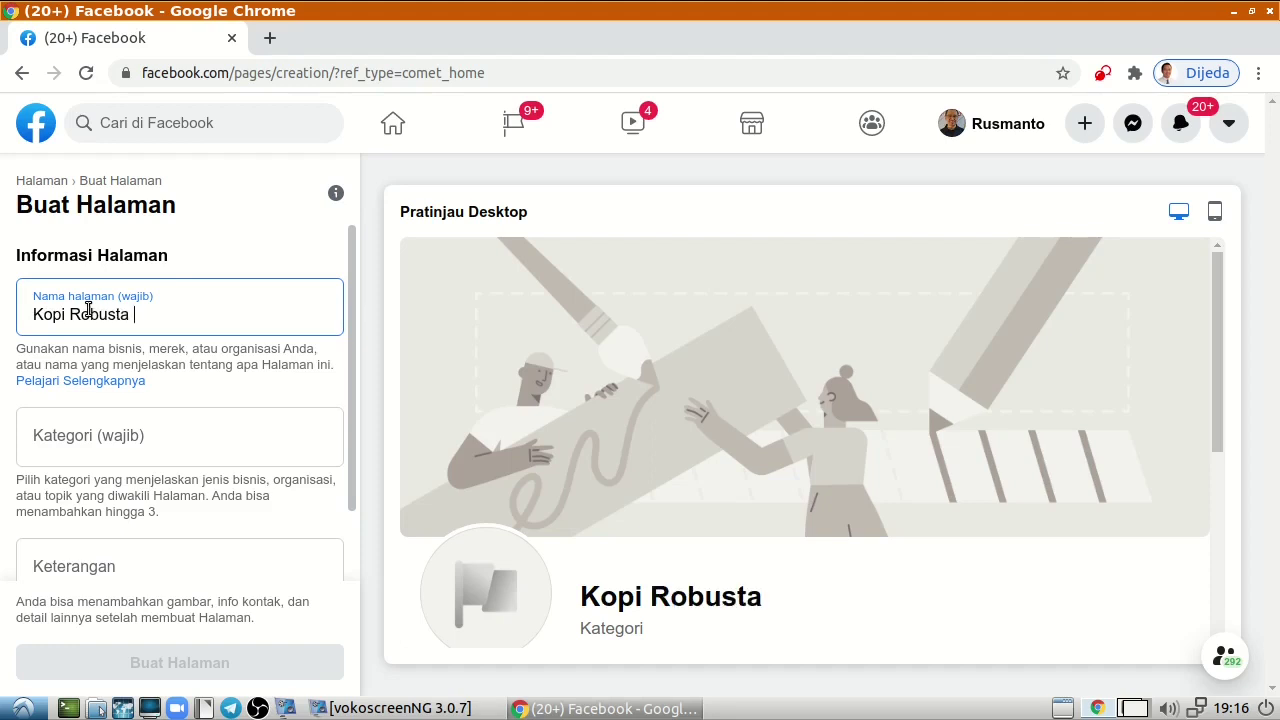
text( Murno)
key(BackSpace)
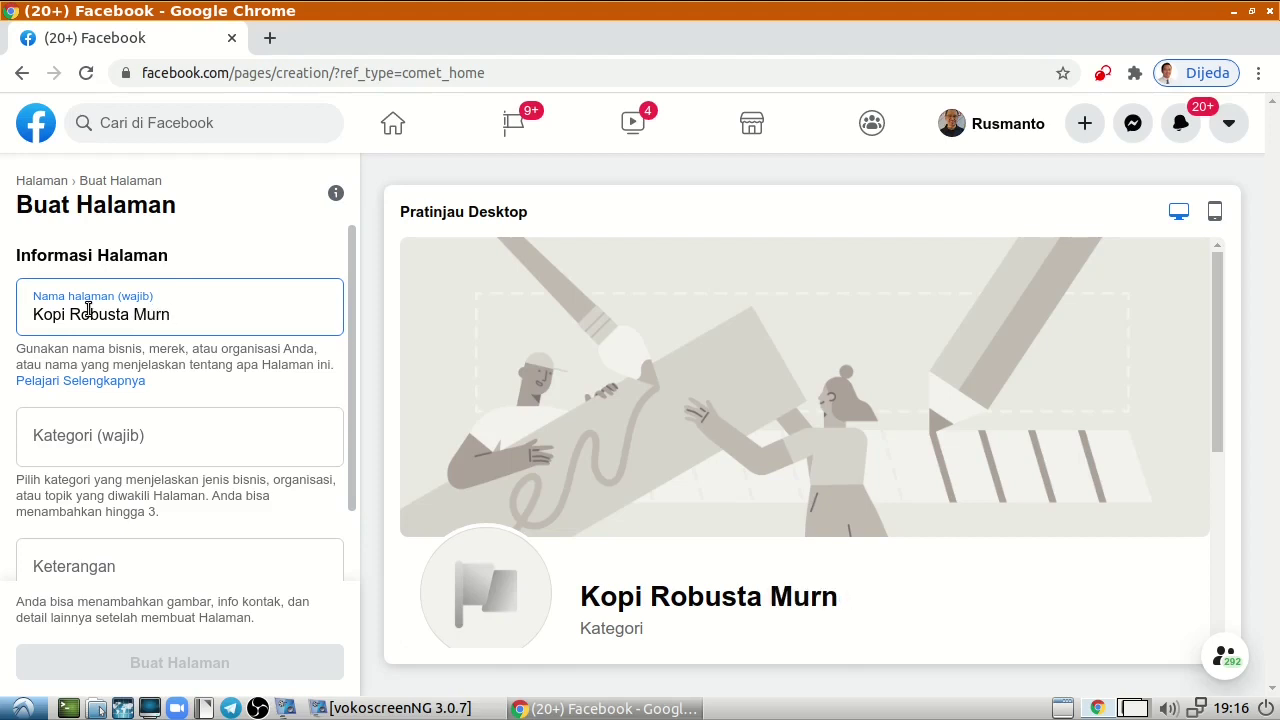
text(i)
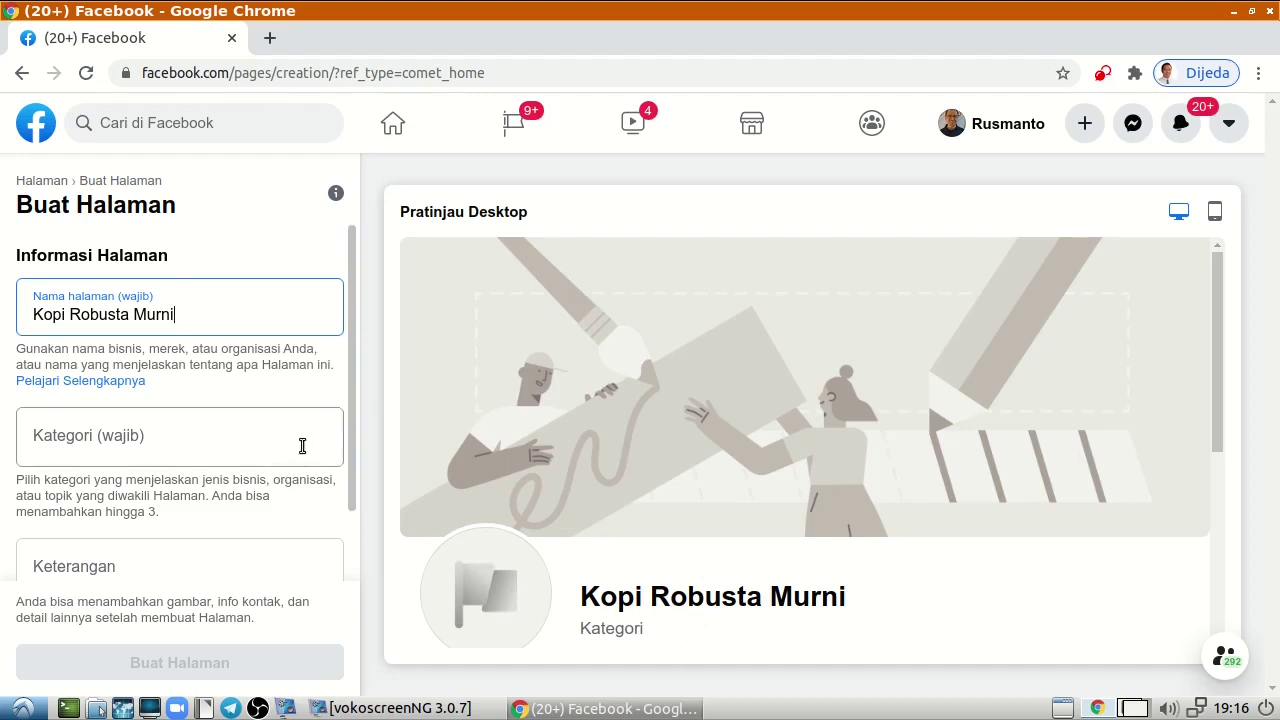
click(206, 463)
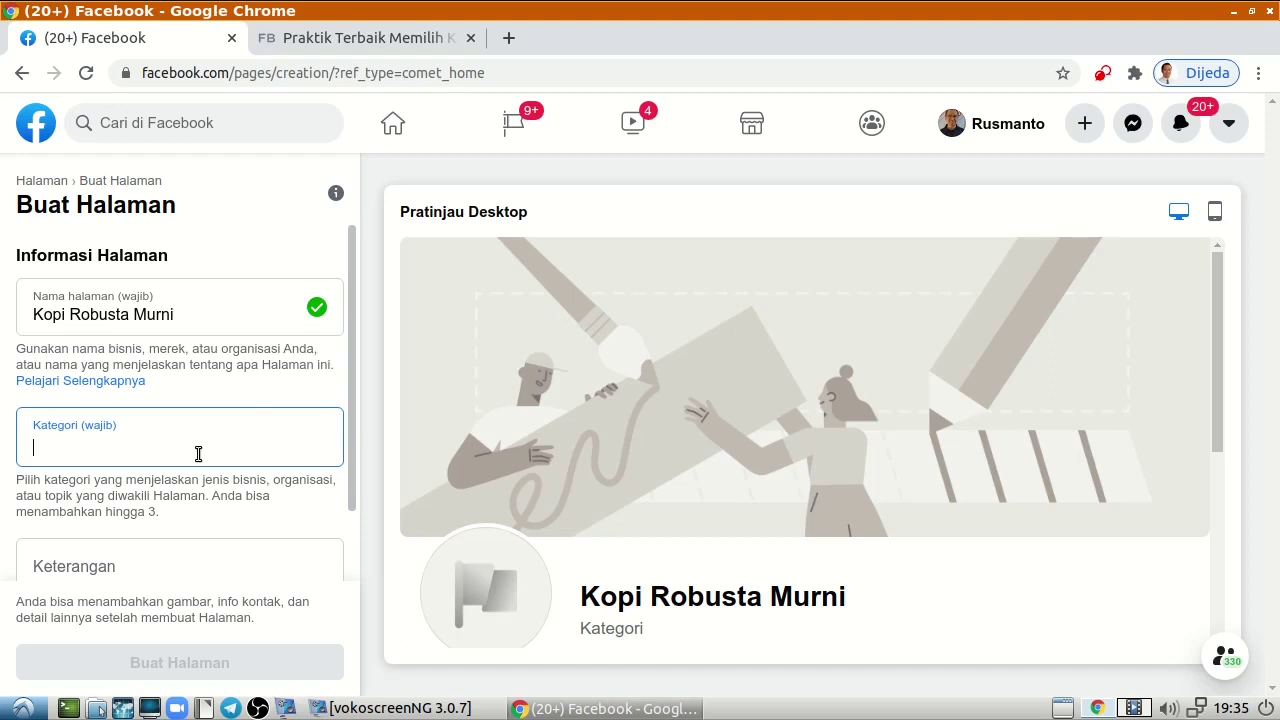
Set the Page category to Makanan & Minuman.
click(200, 449)
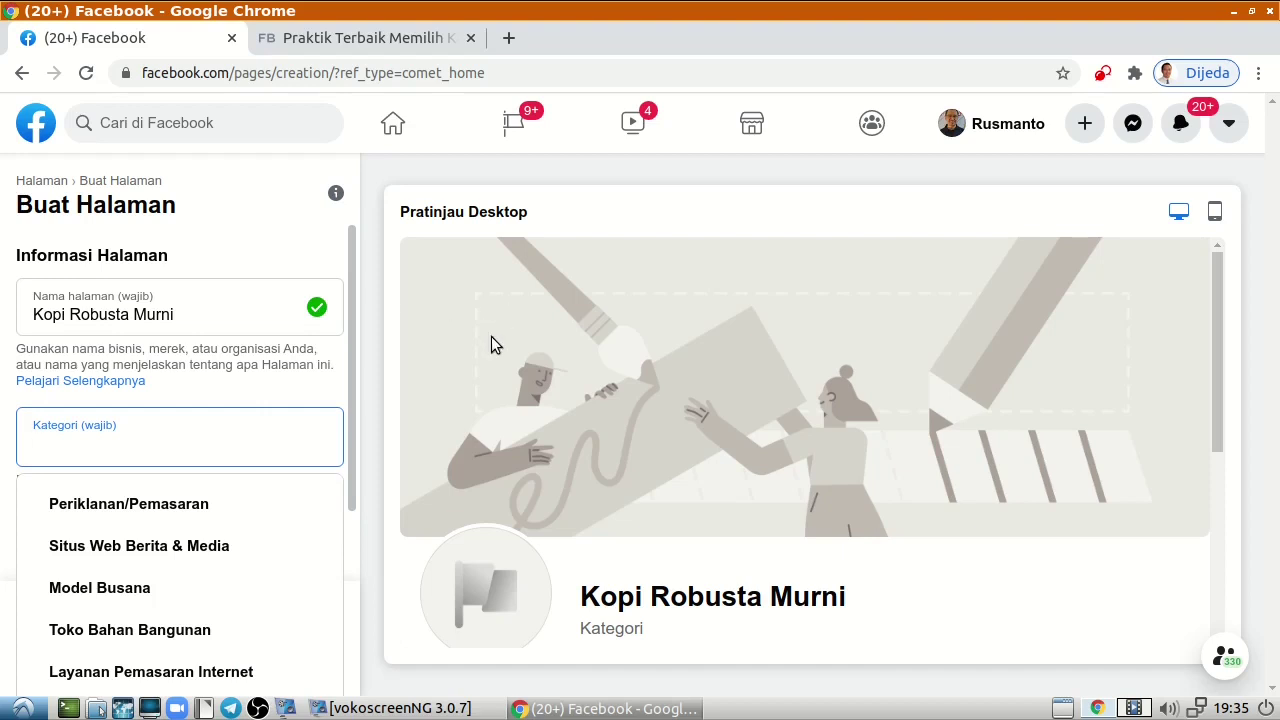
click(187, 436)
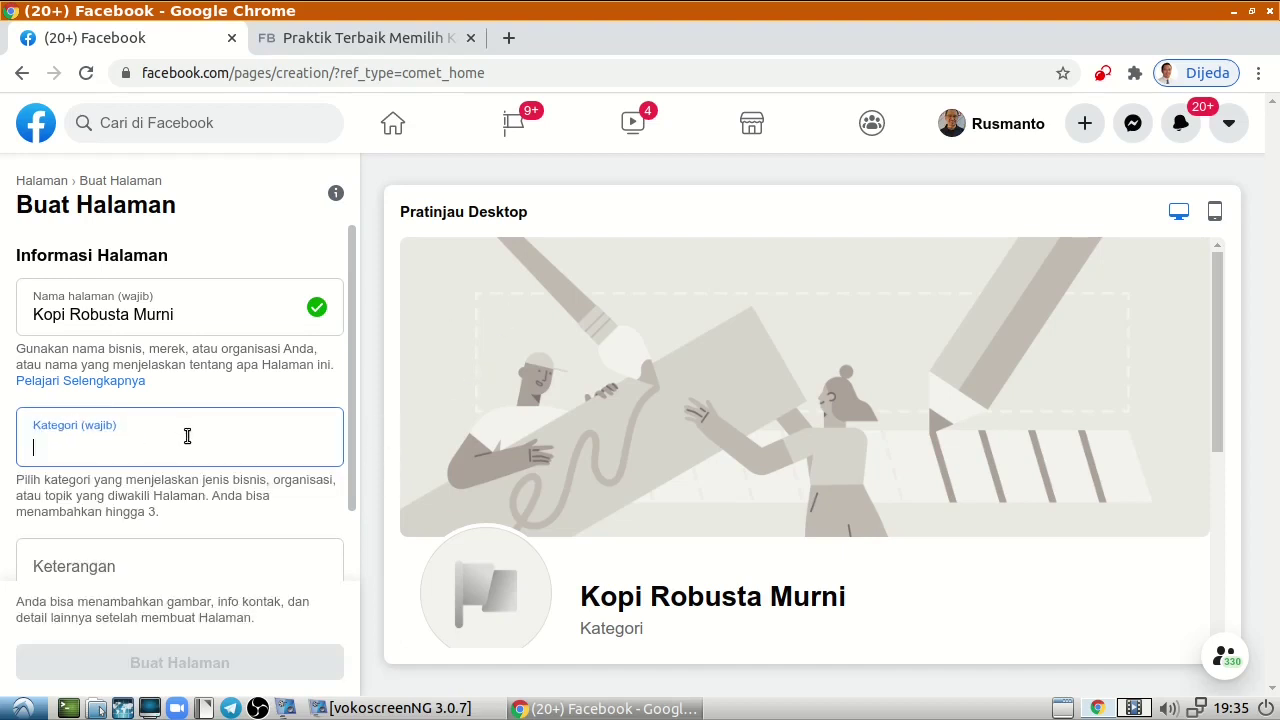
text(M)
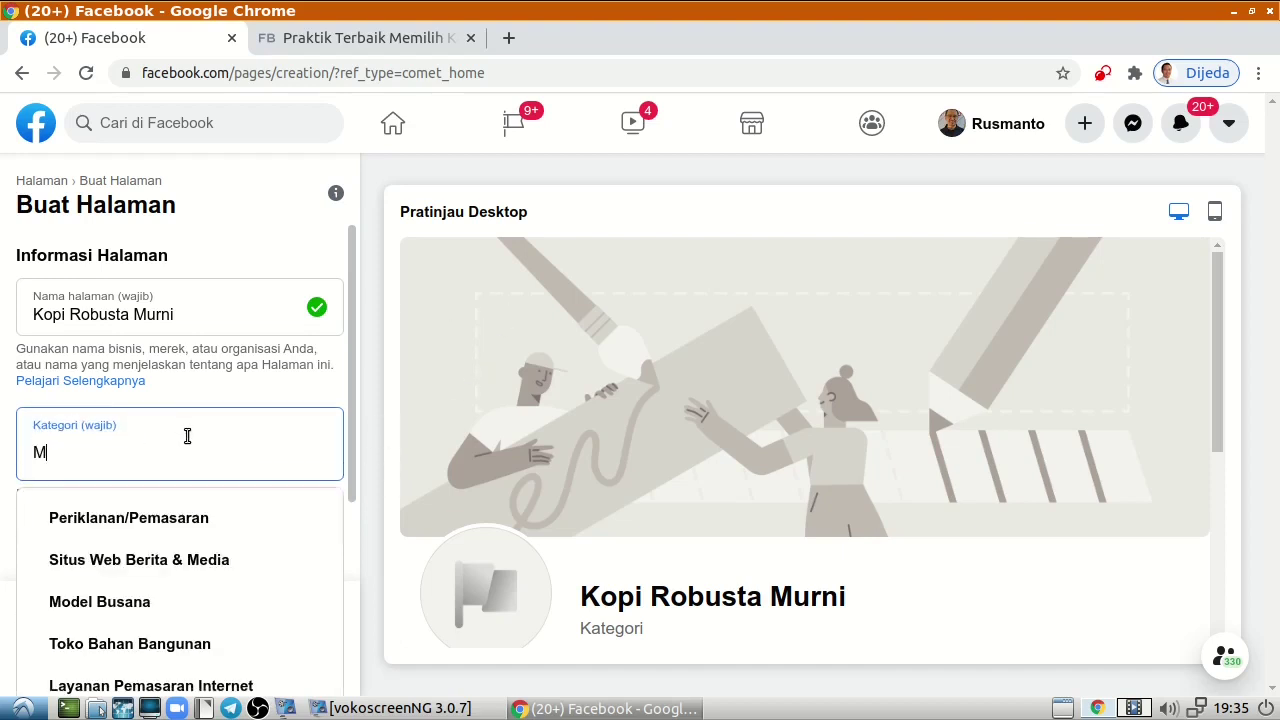
text(aka)
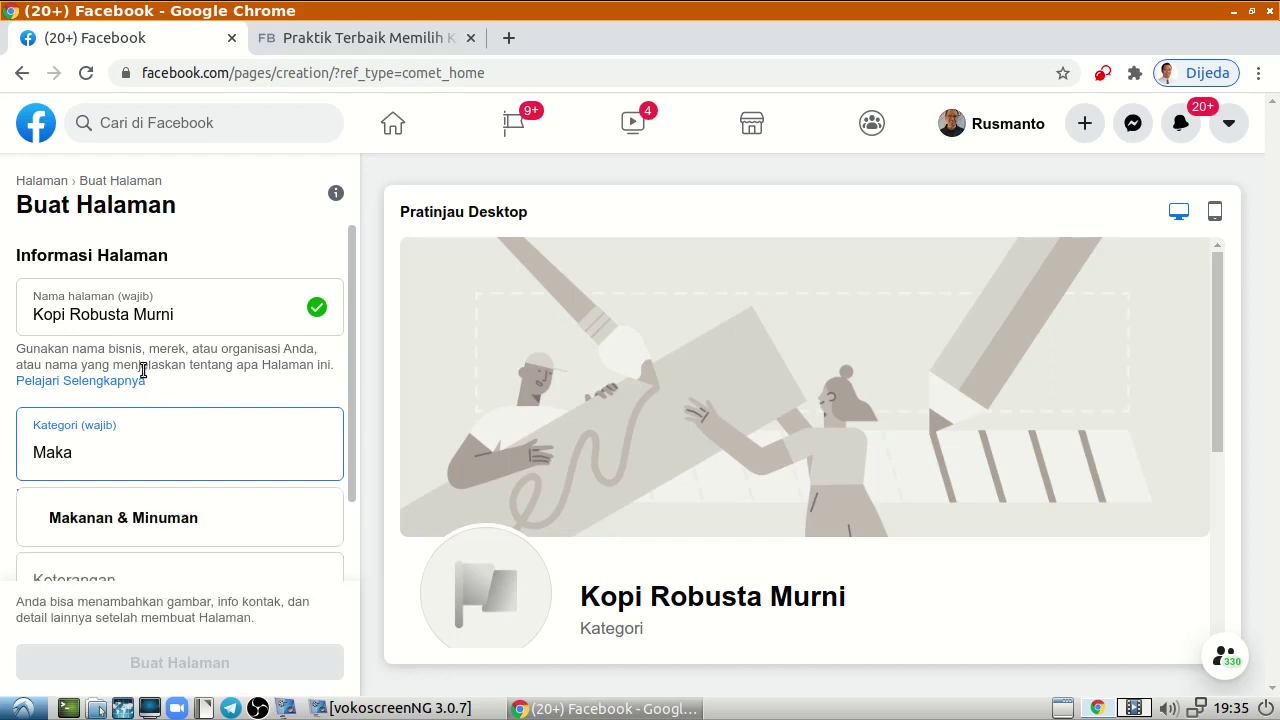
click(149, 518)
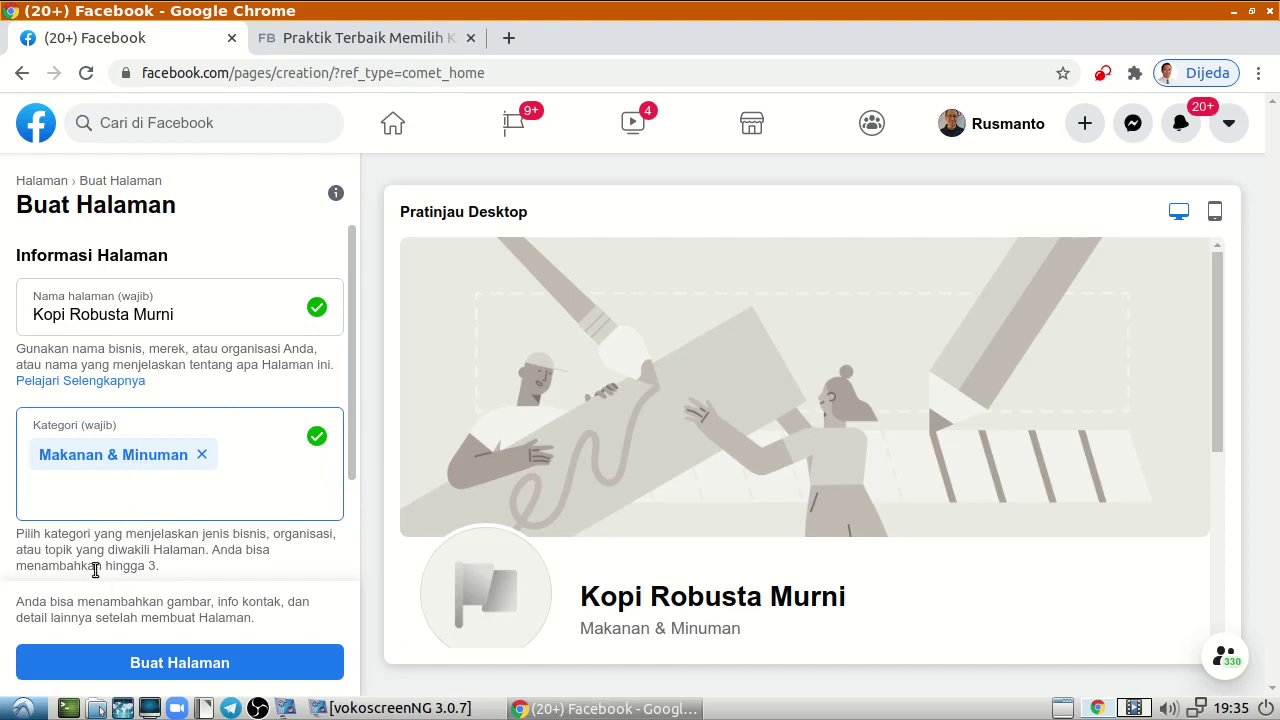
Paste the coffee description into Keterangan and create the Page.
scroll(222, 498, down, 2)
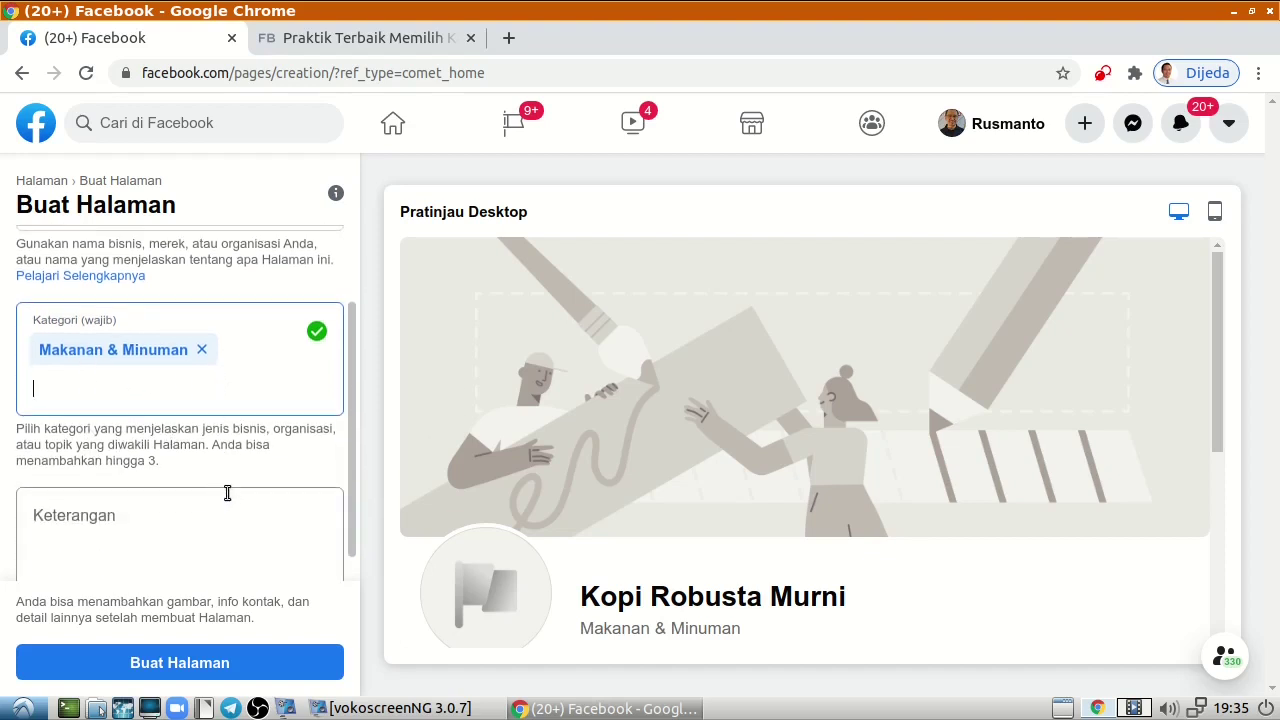
scroll(225, 492, down, 1)
click(216, 519)
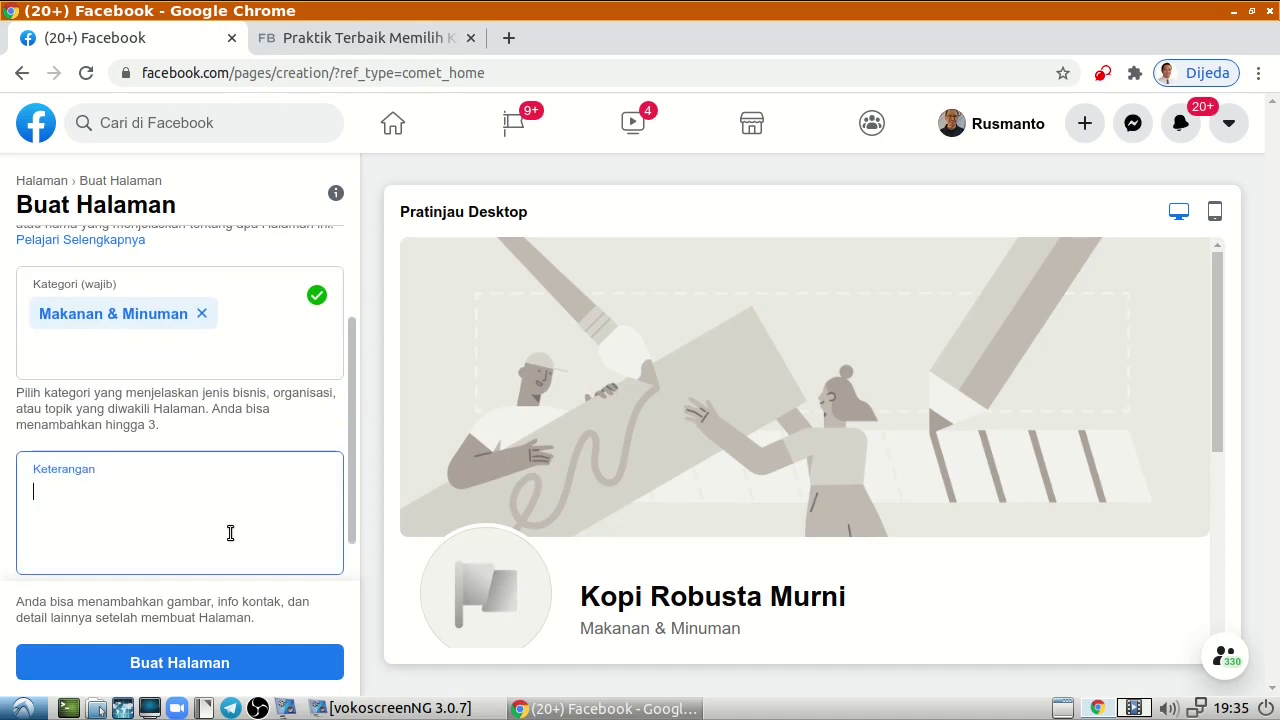
scroll(231, 533, down, 2)
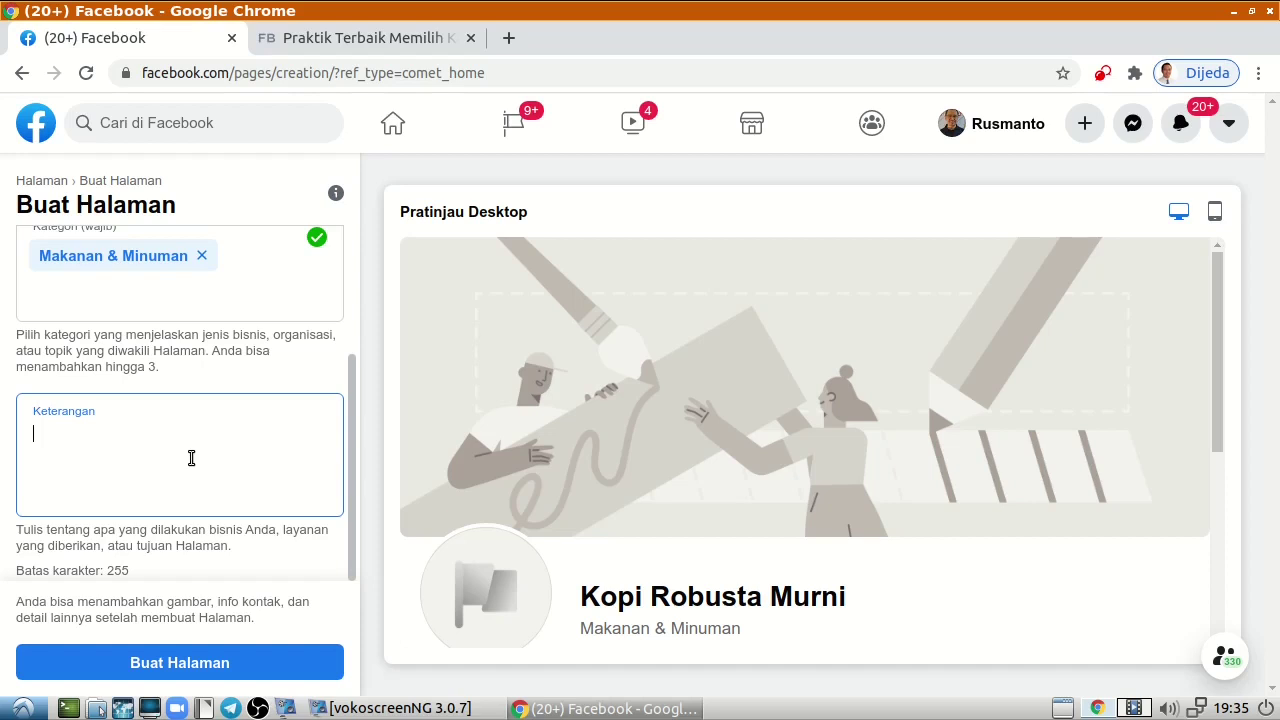
text(Menjual kopi Robusta asli 100 persen, kopi murni tanpa campuran, kopi asli Indonesia.)
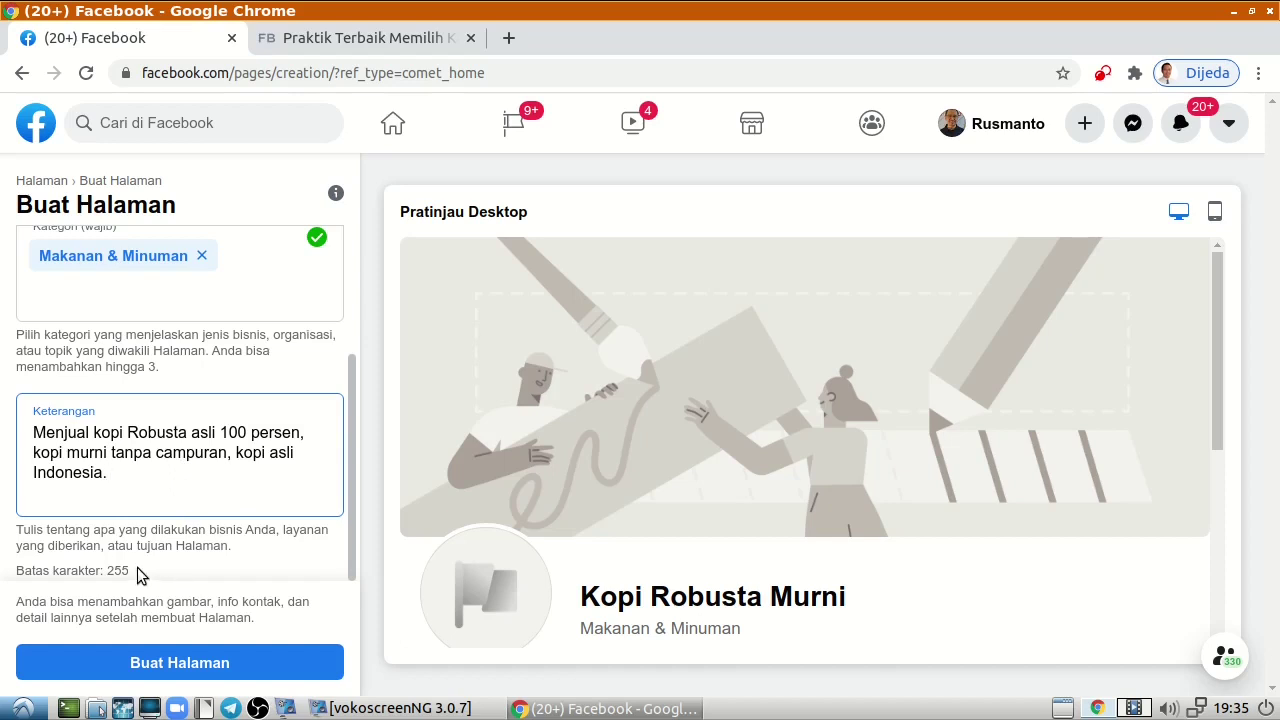
click(140, 577)
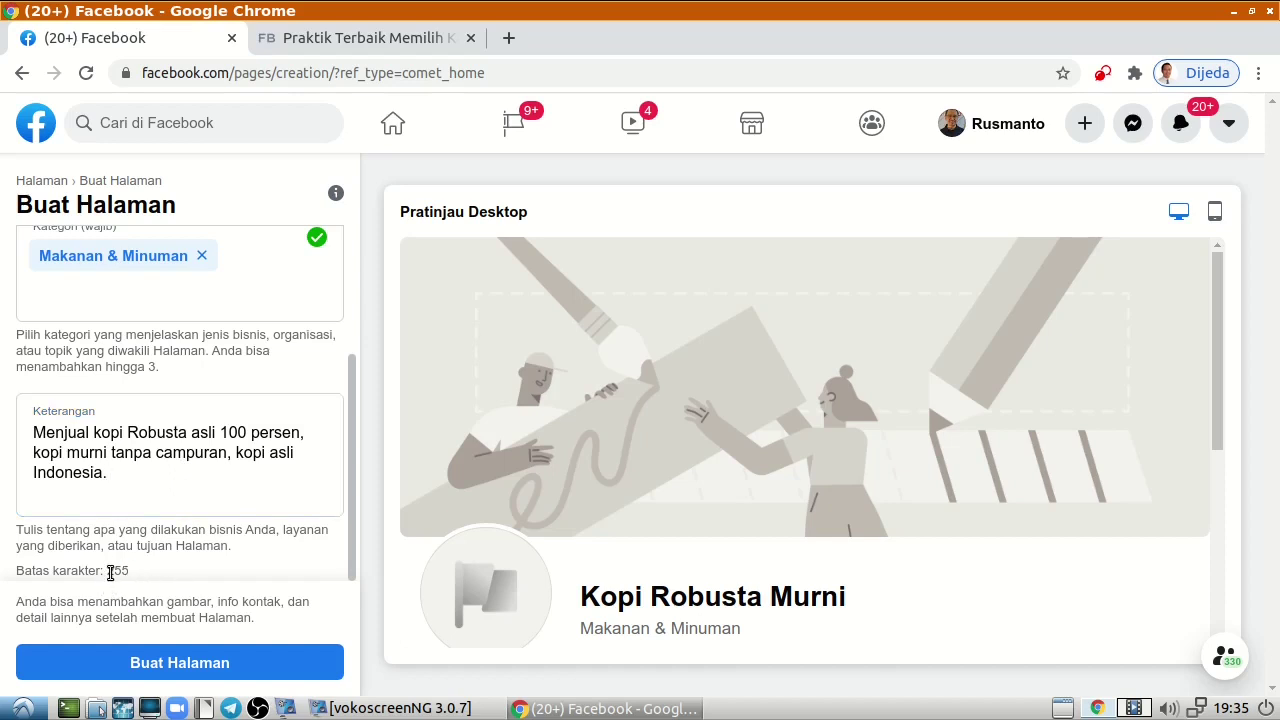
double_click(114, 571)
click(206, 498)
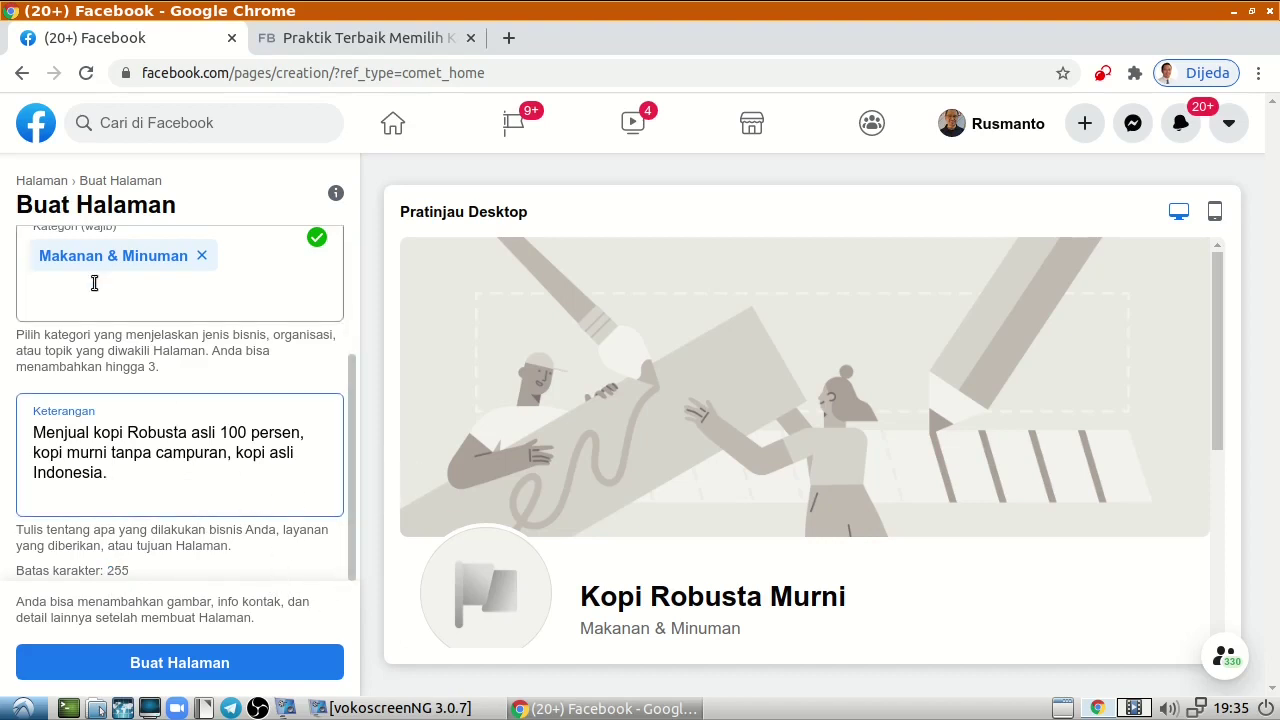
scroll(225, 328, up, 3)
scroll(220, 400, down, 3)
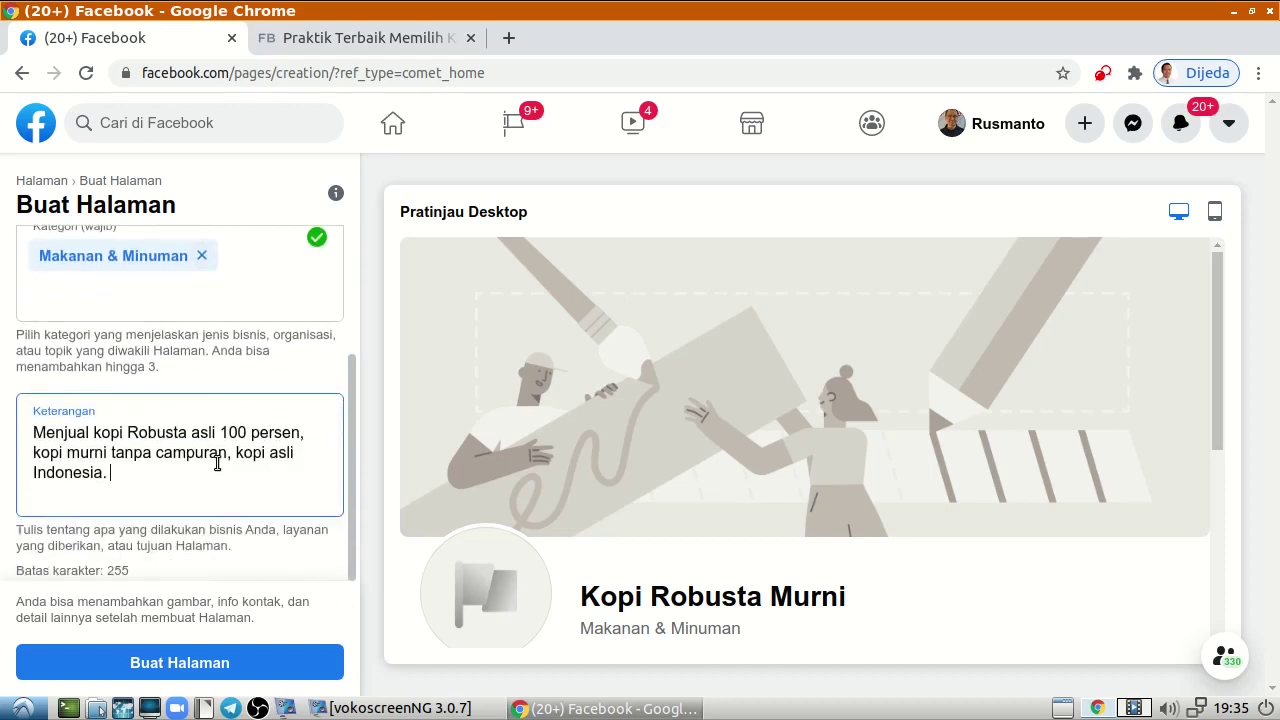
click(220, 666)
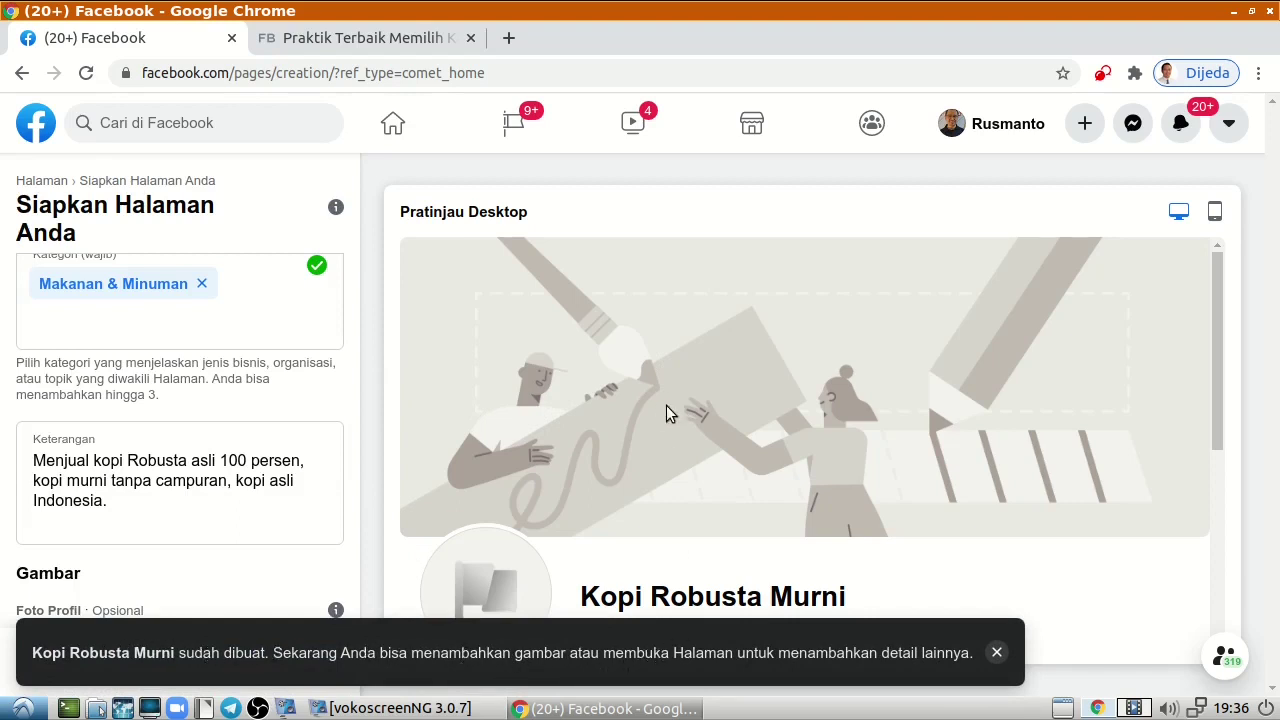
Switch the Kopi Robusta Murni setup preview from Pratinjau Desktop to Pratinjau Seluler.
scroll(844, 405, down, 3)
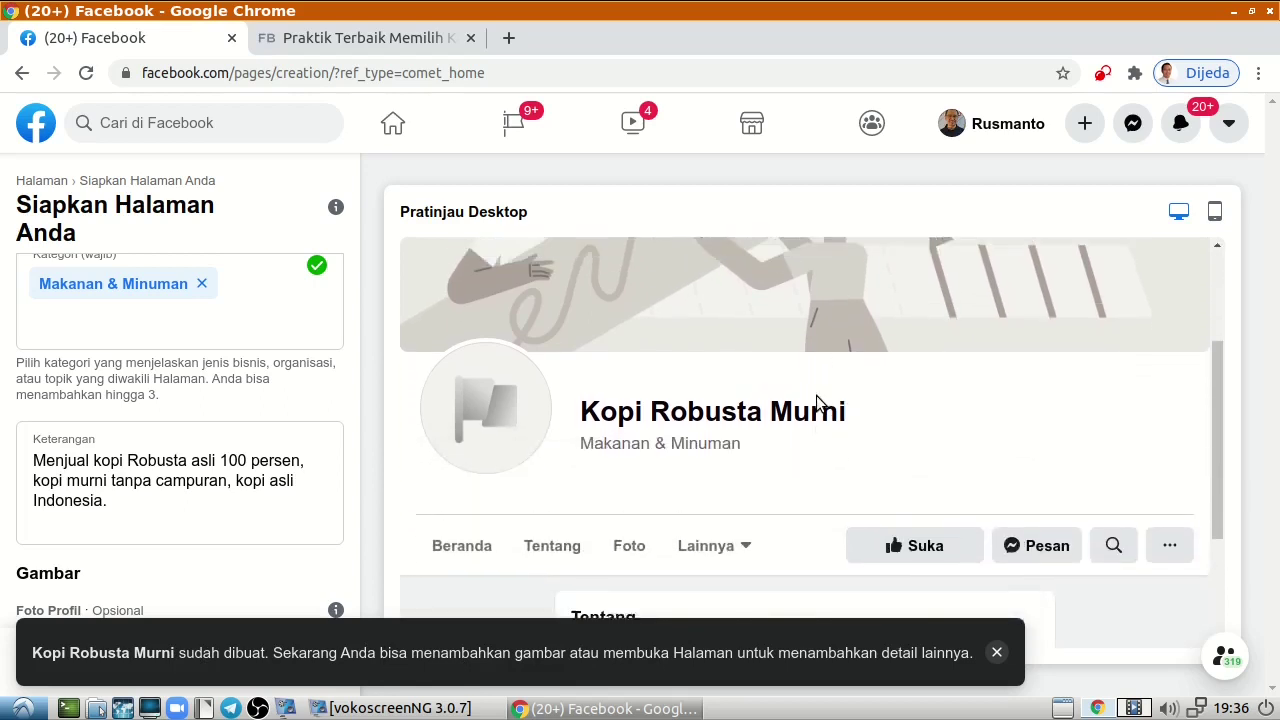
scroll(817, 401, up, 3)
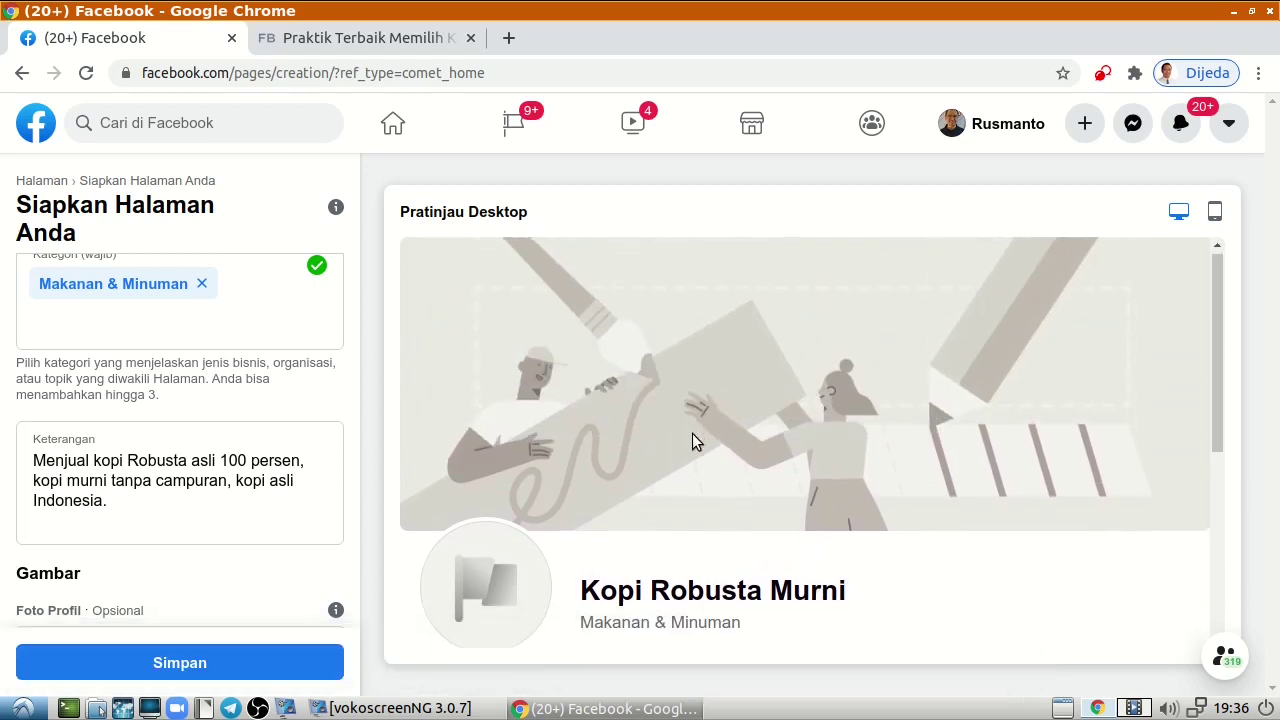
scroll(690, 430, down, 6)
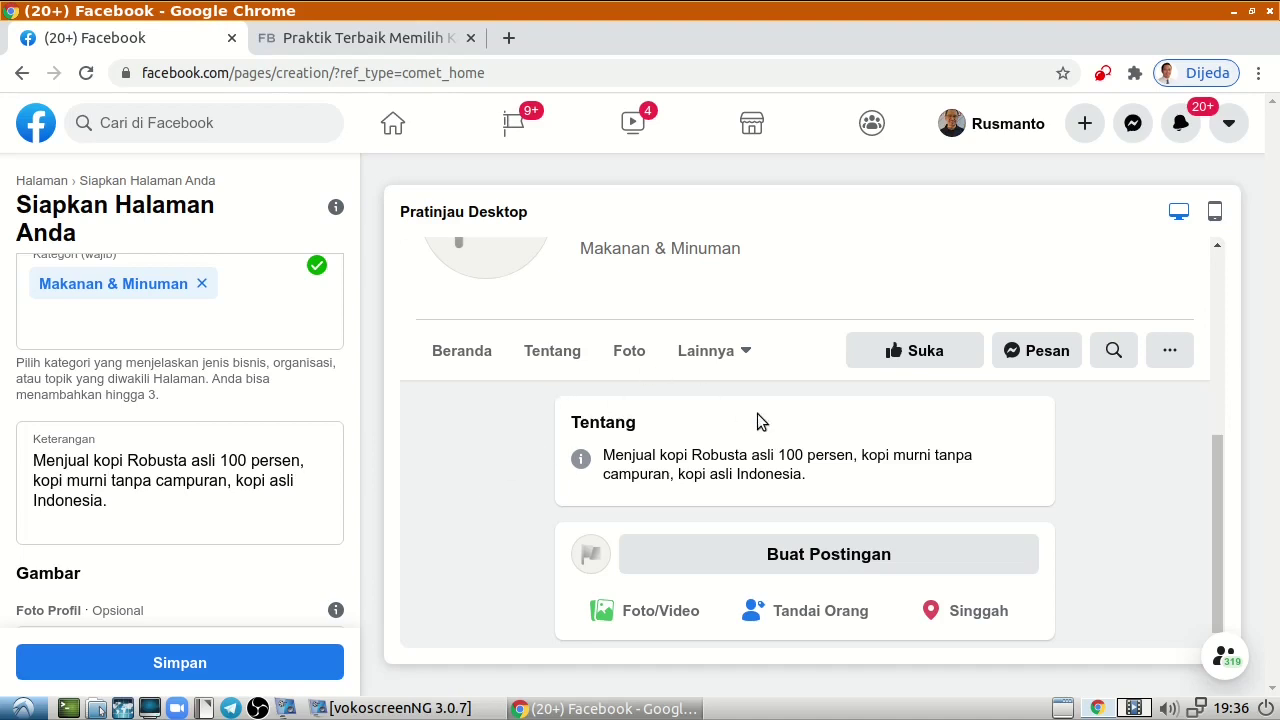
scroll(756, 378, up, 3)
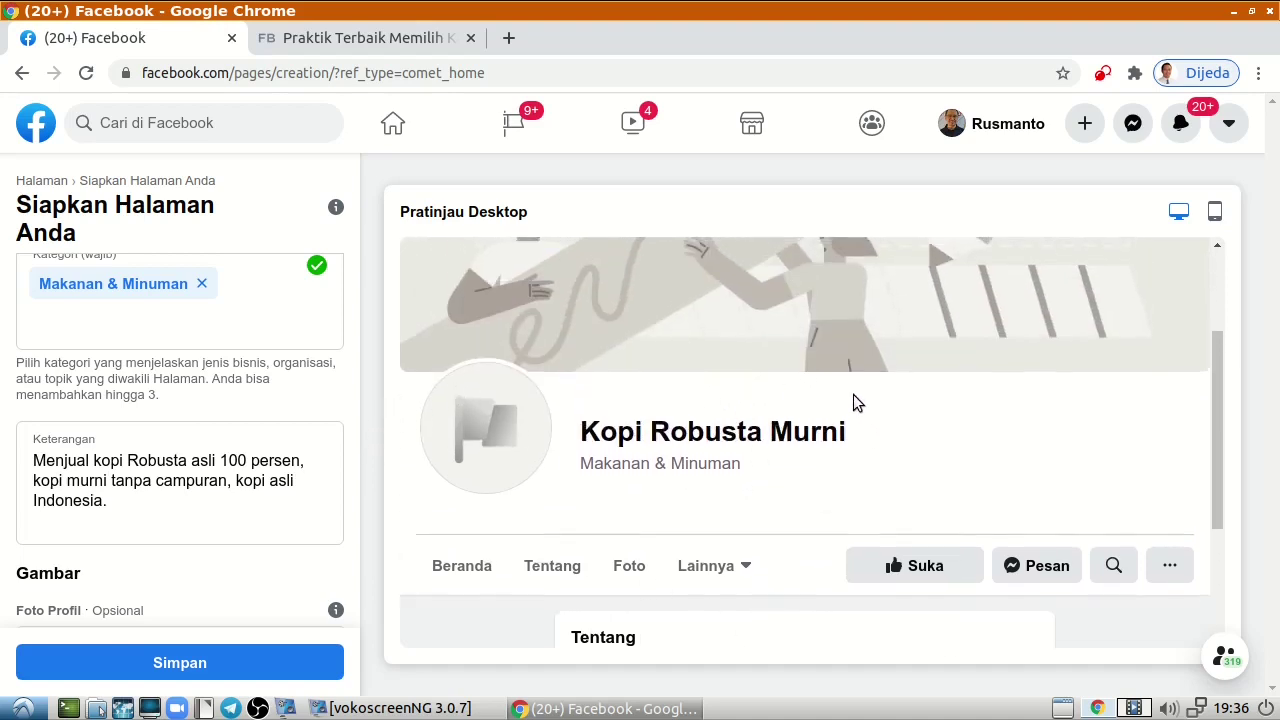
scroll(853, 400, up, 2)
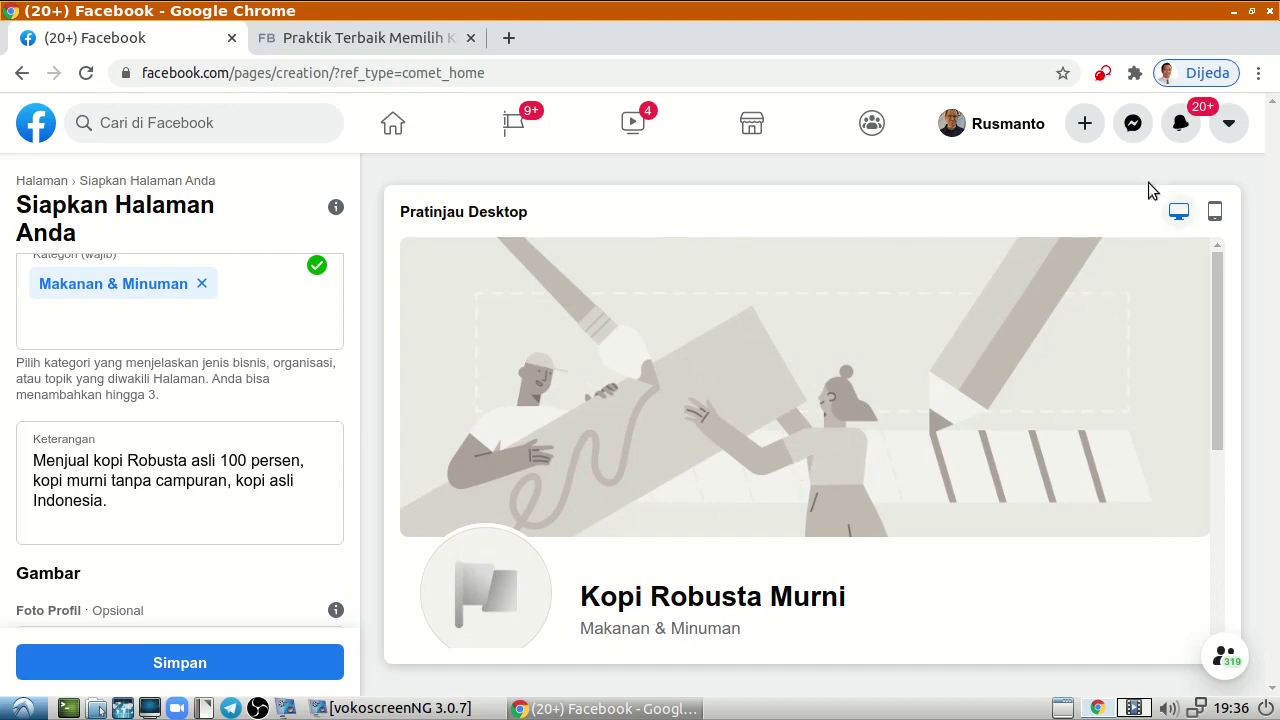
click(1214, 211)
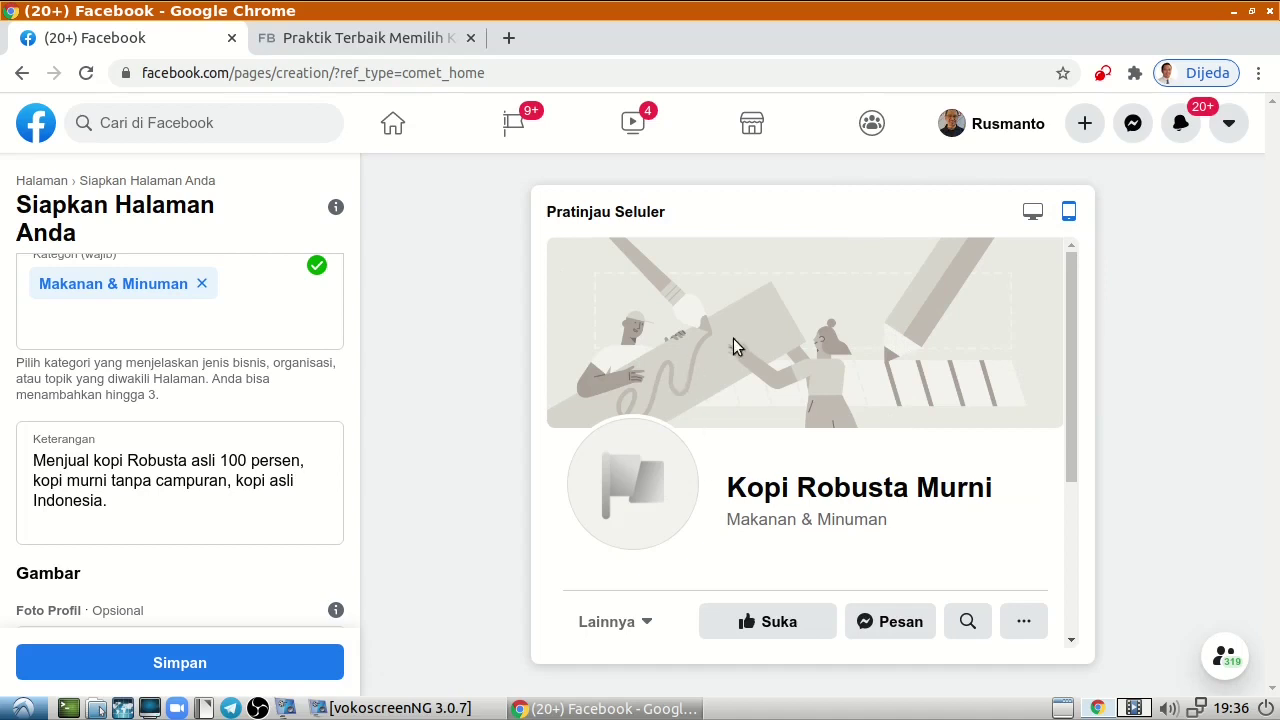
scroll(322, 491, down, 4)
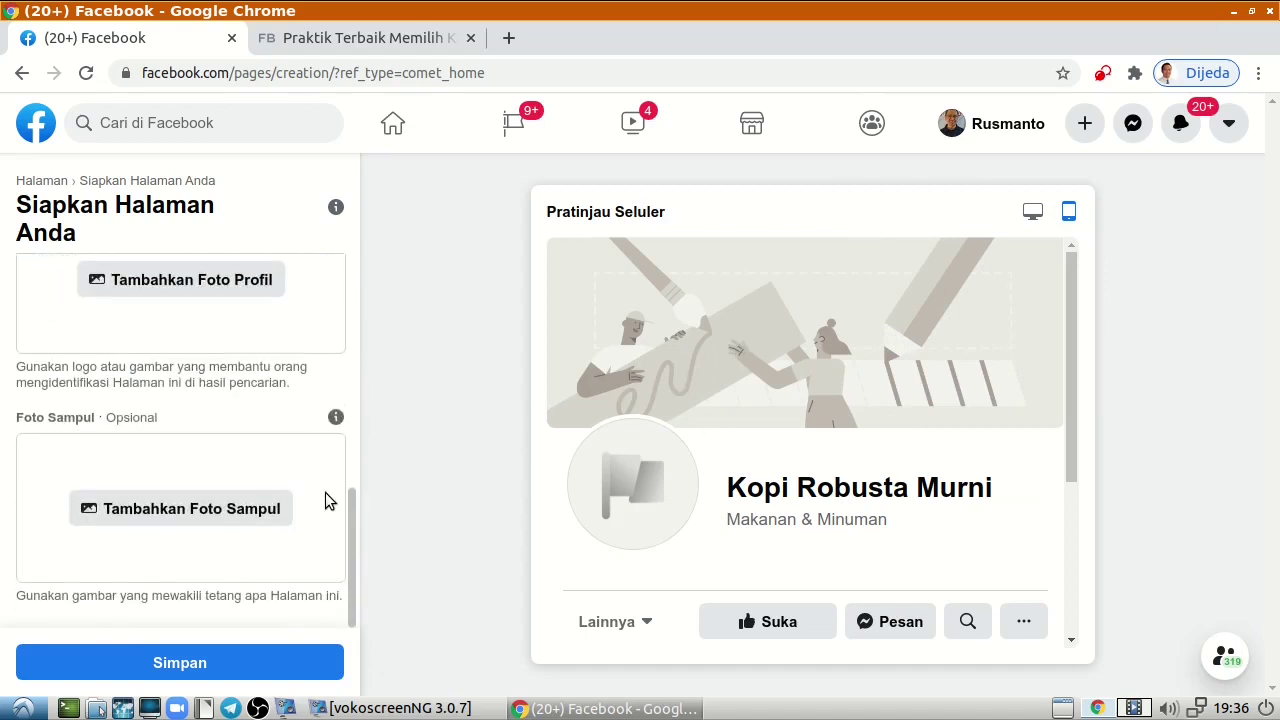
scroll(329, 495, up, 3)
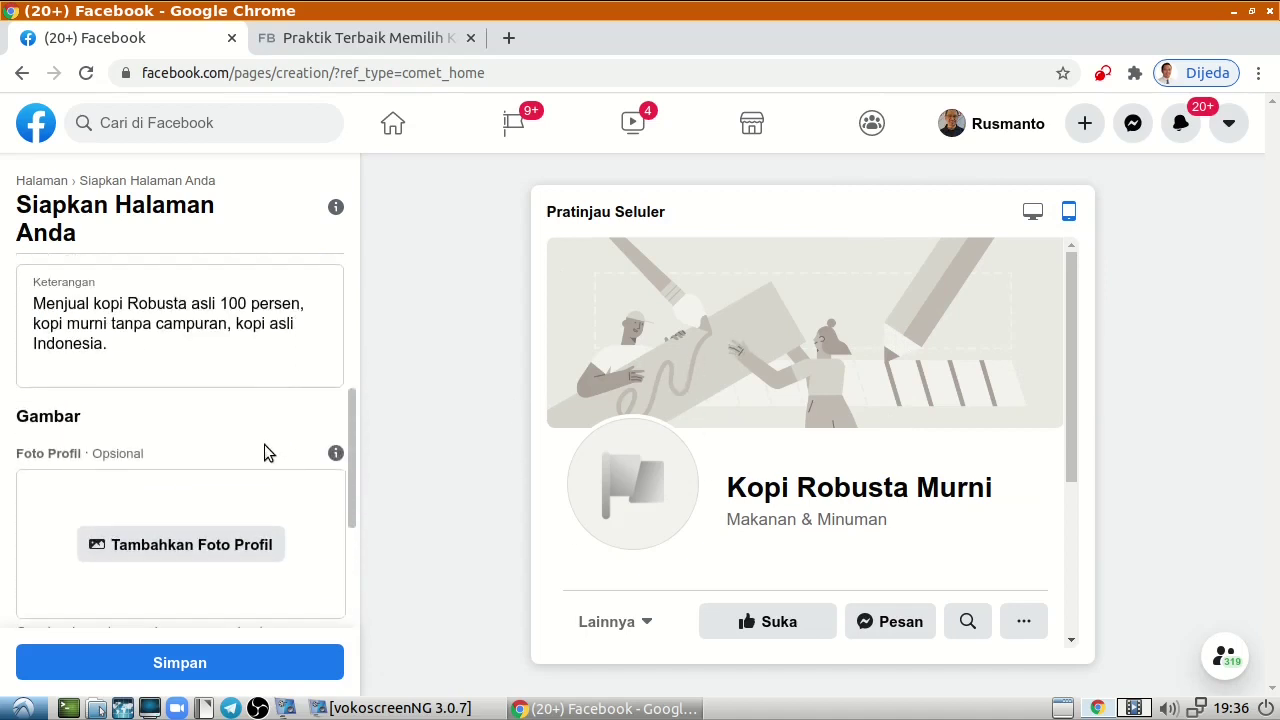
scroll(268, 445, down, 1)
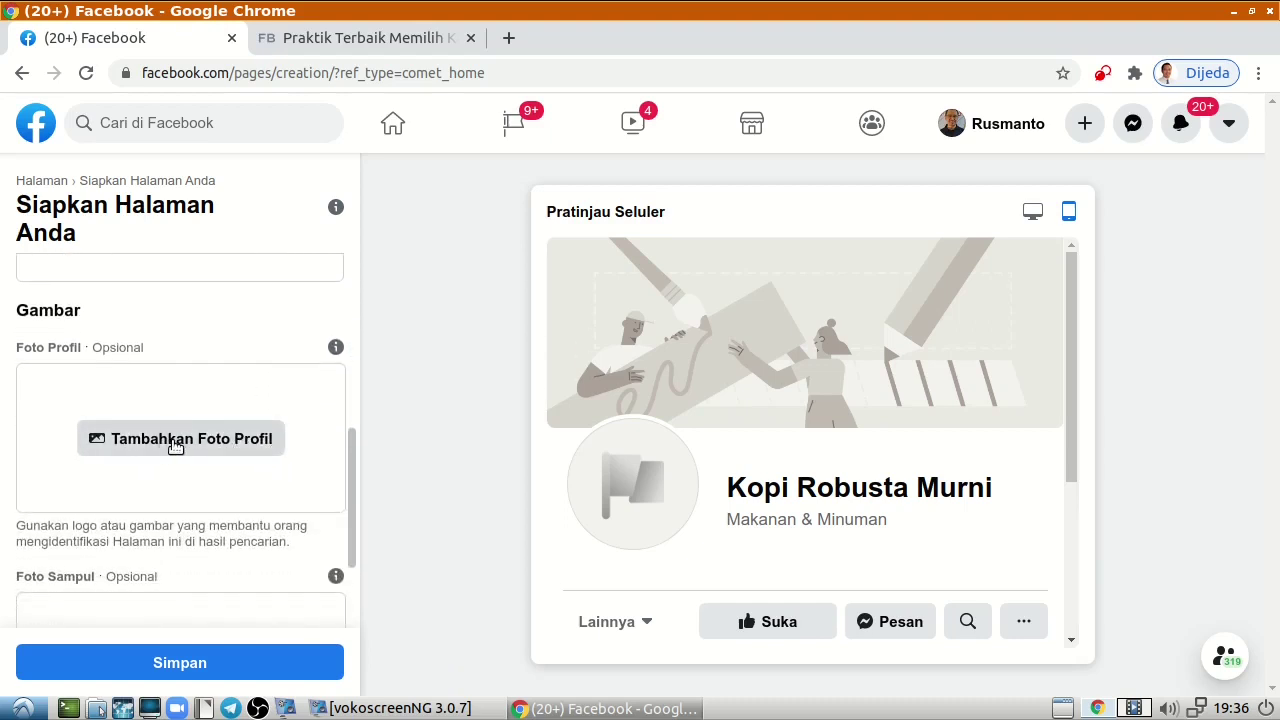
Upload Biji Kopi Precola.jpeg from the Produk Pak Kistiawan folder as the profile picture.
click(175, 441)
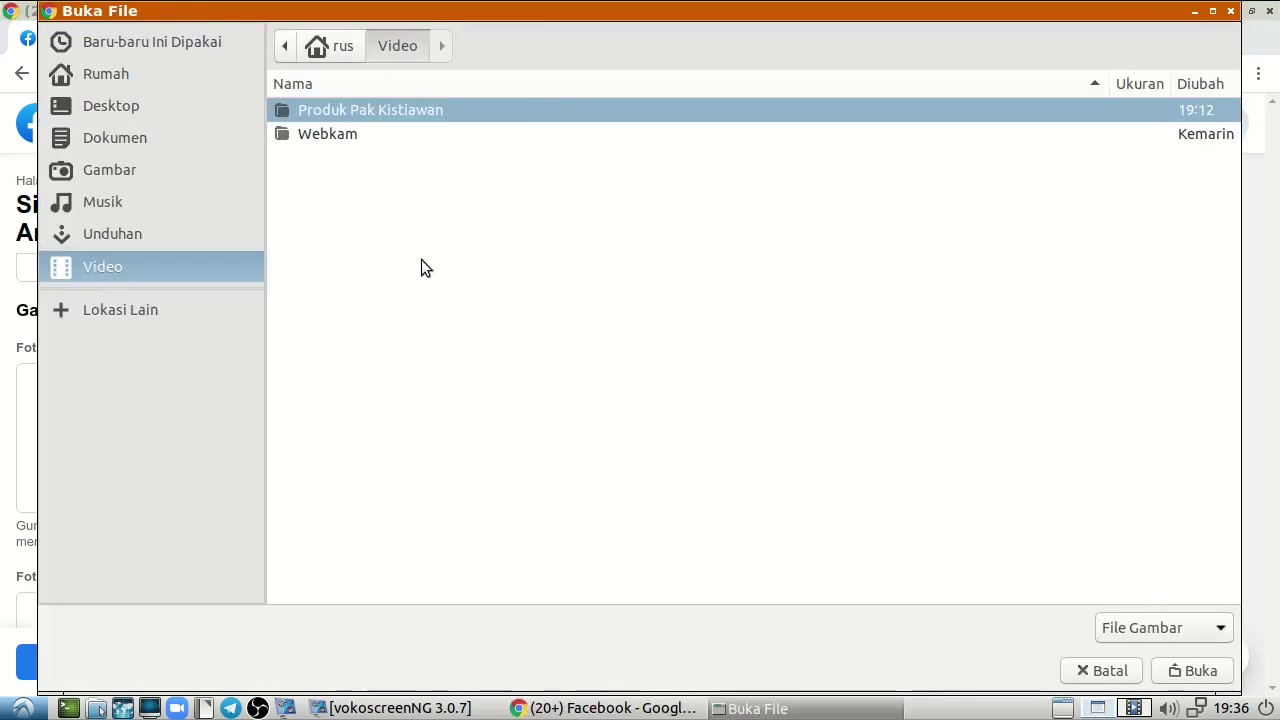
double_click(390, 112)
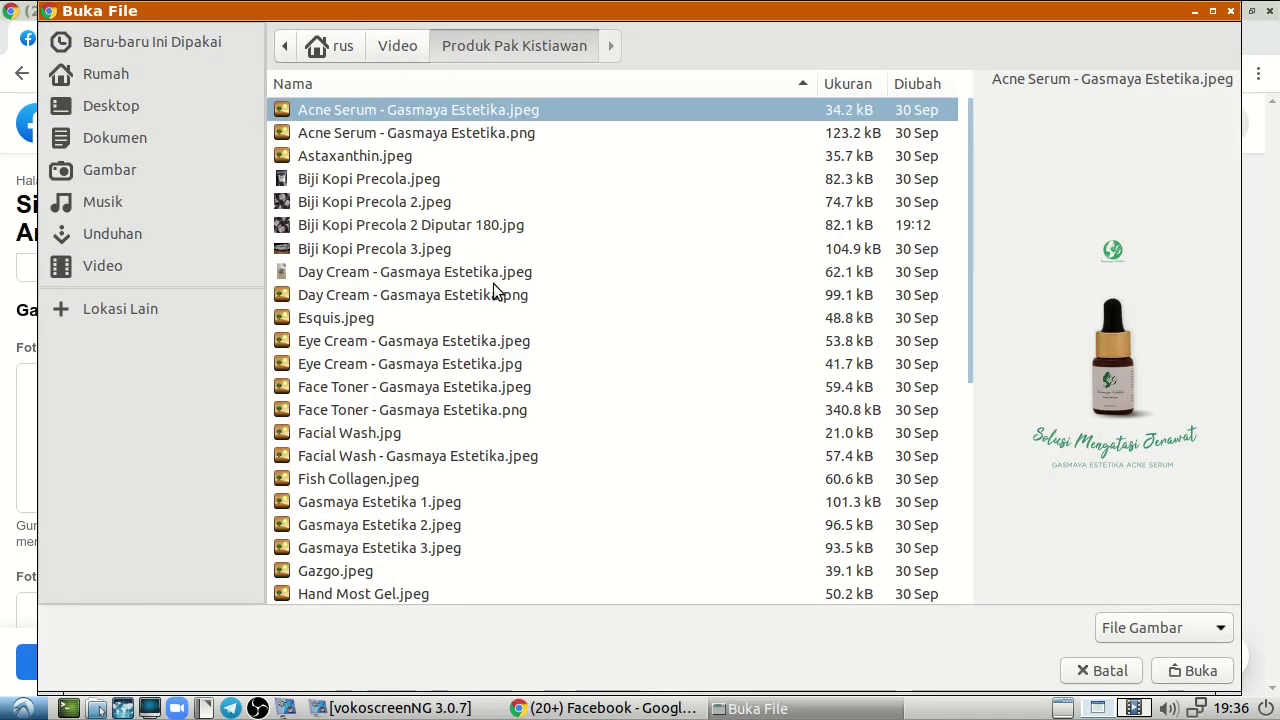
click(420, 180)
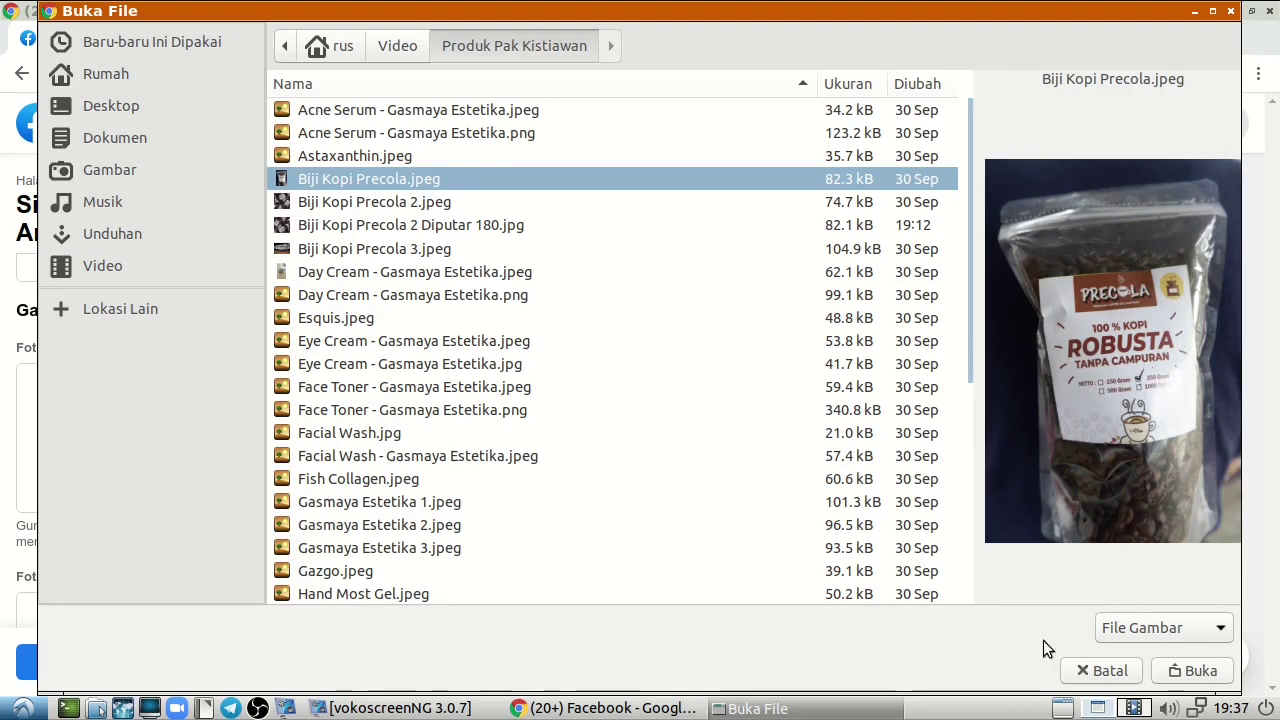
click(1199, 671)
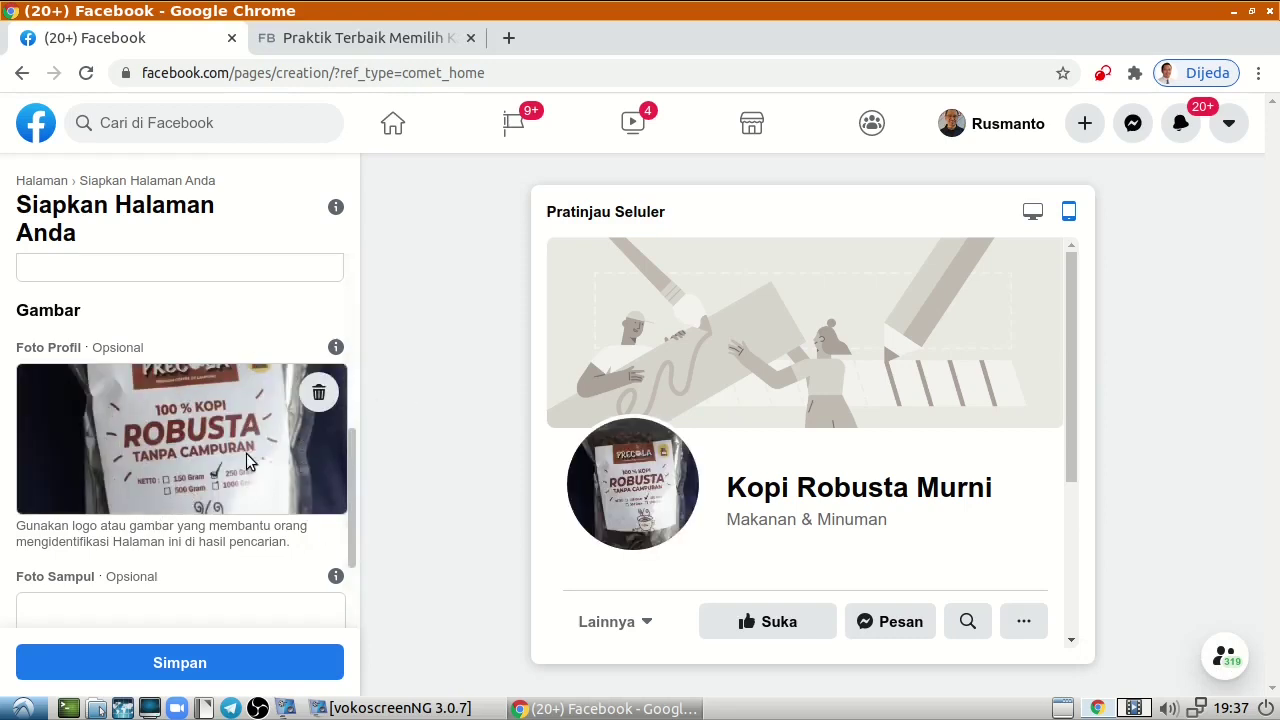
drag(212, 444, 175, 448)
drag(355, 461, 333, 512)
scroll(333, 512, up, 3)
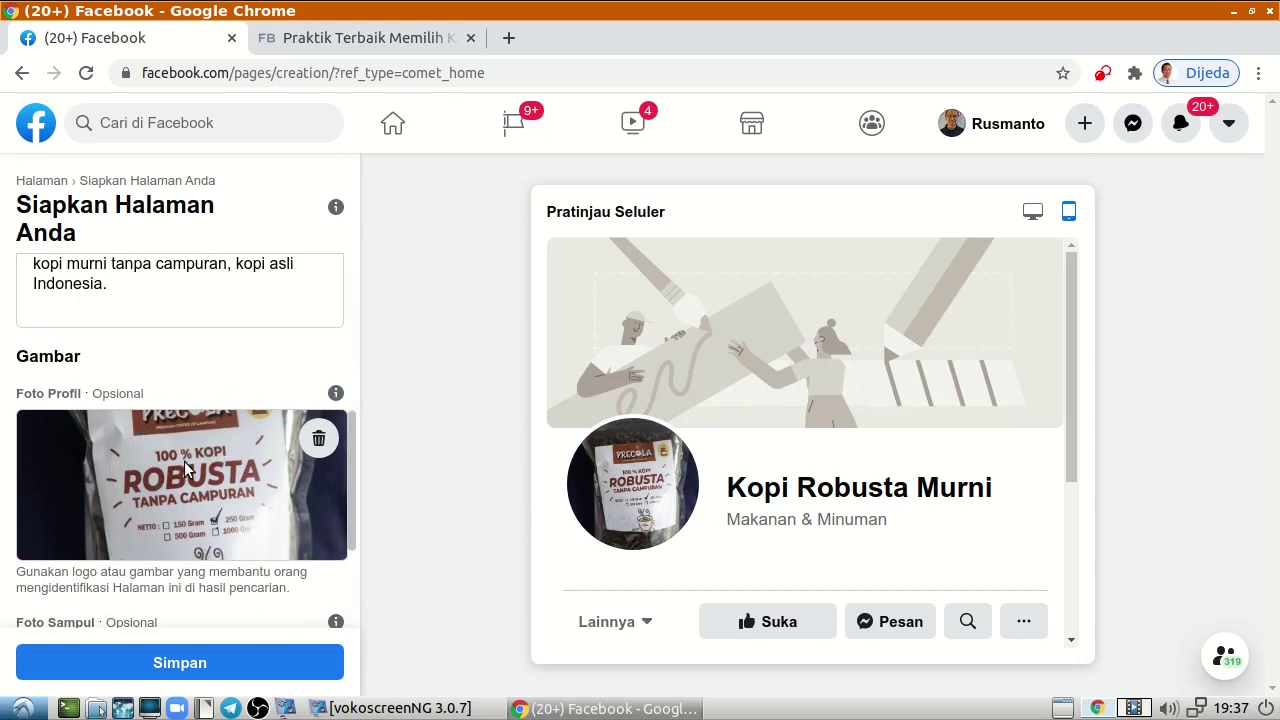
scroll(187, 469, down, 2)
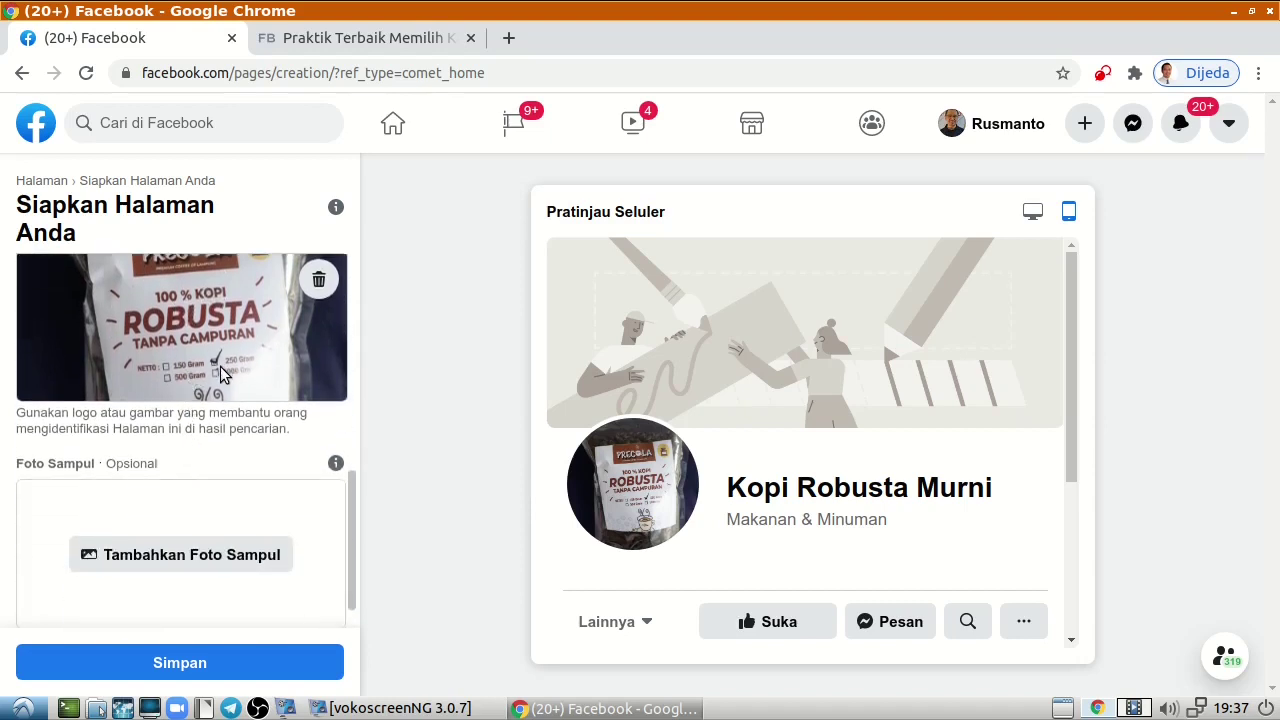
scroll(220, 366, up, 1)
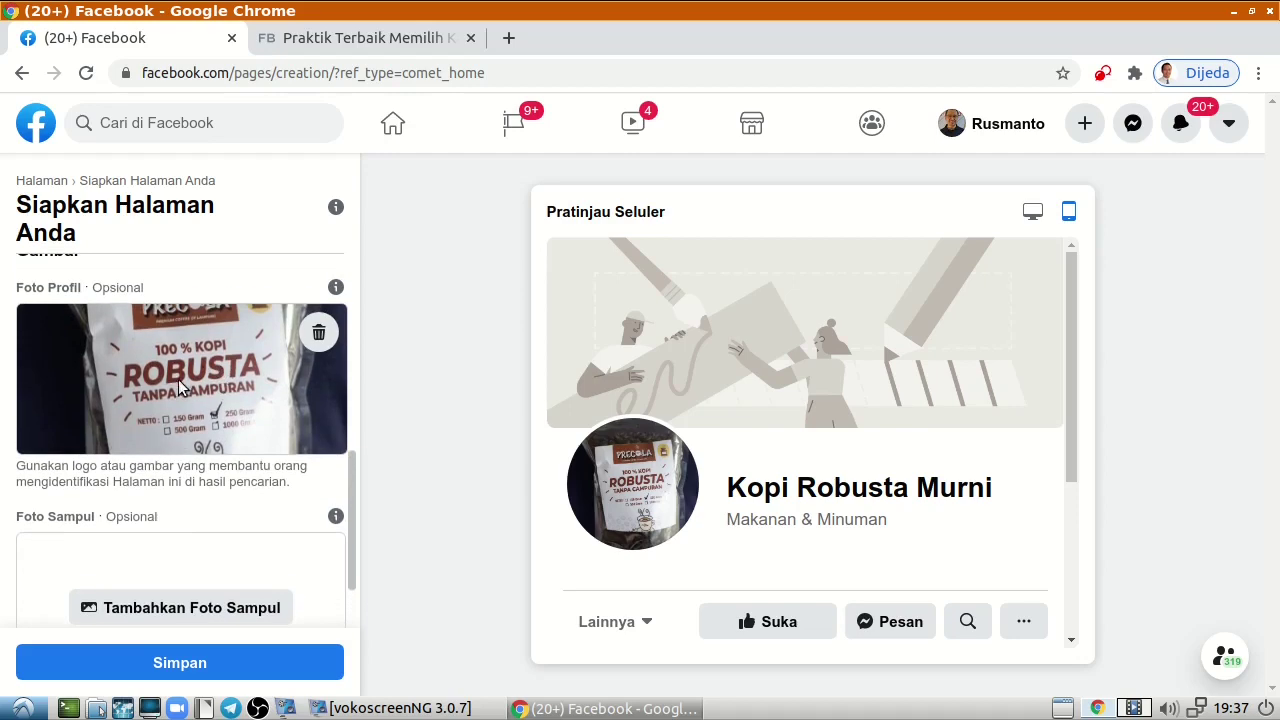
Set Biji Kopi Precola 3.jpeg as the Page's cover photo.
click(205, 600)
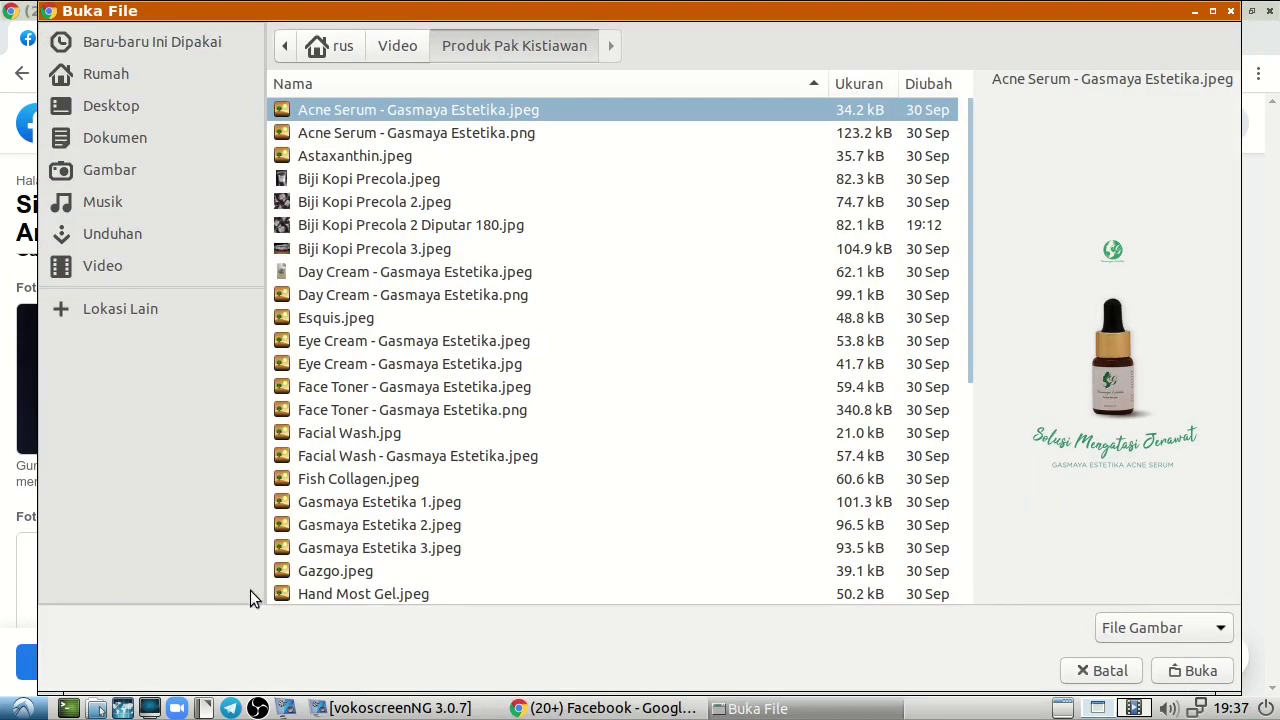
click(434, 222)
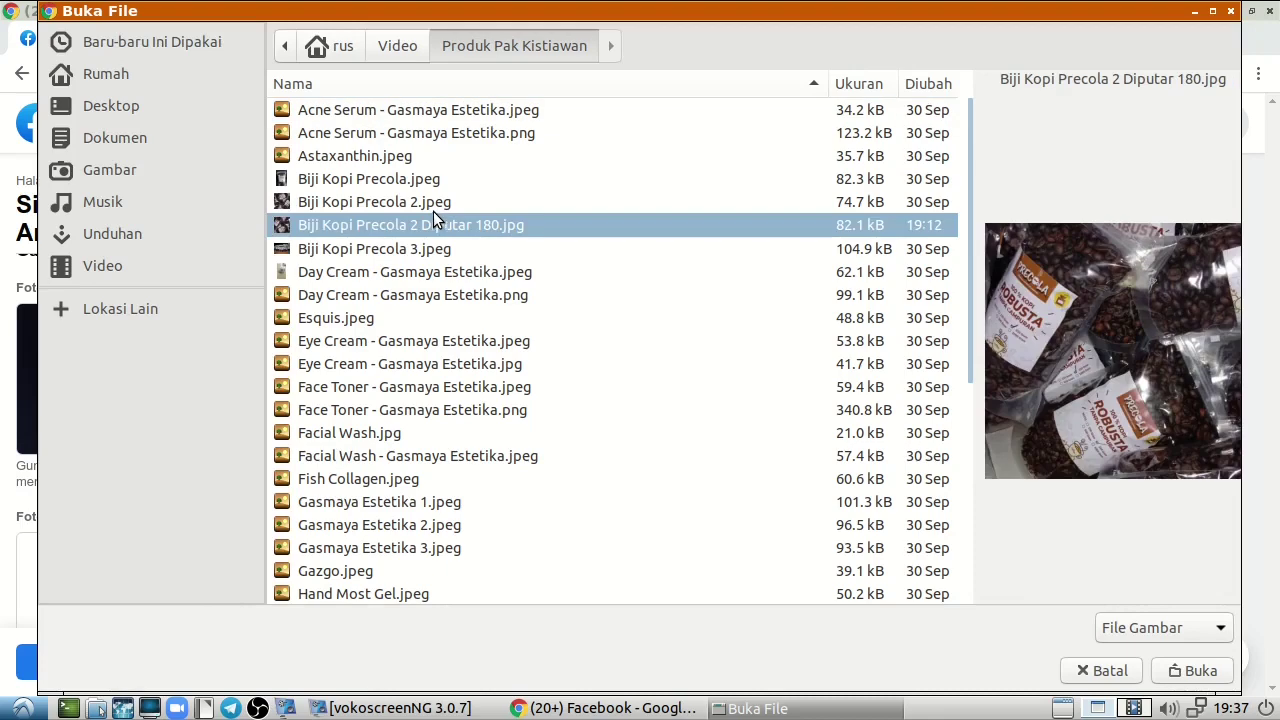
click(435, 203)
click(443, 249)
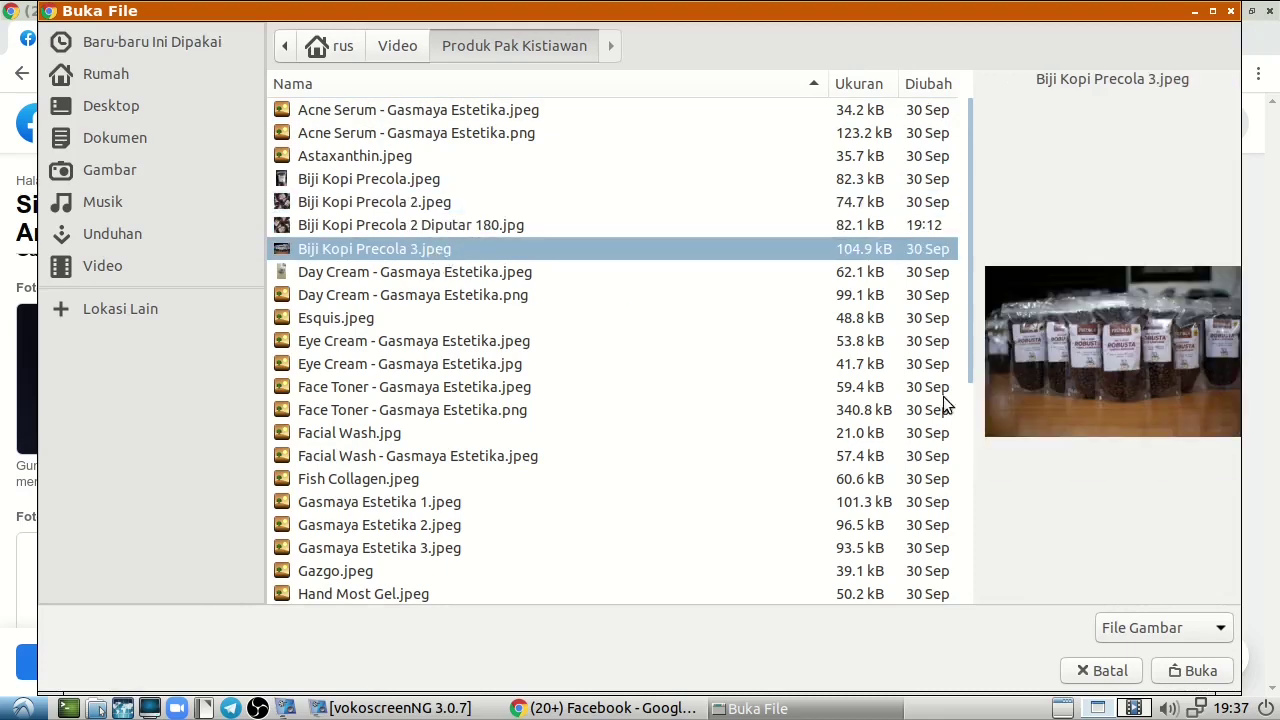
click(1195, 671)
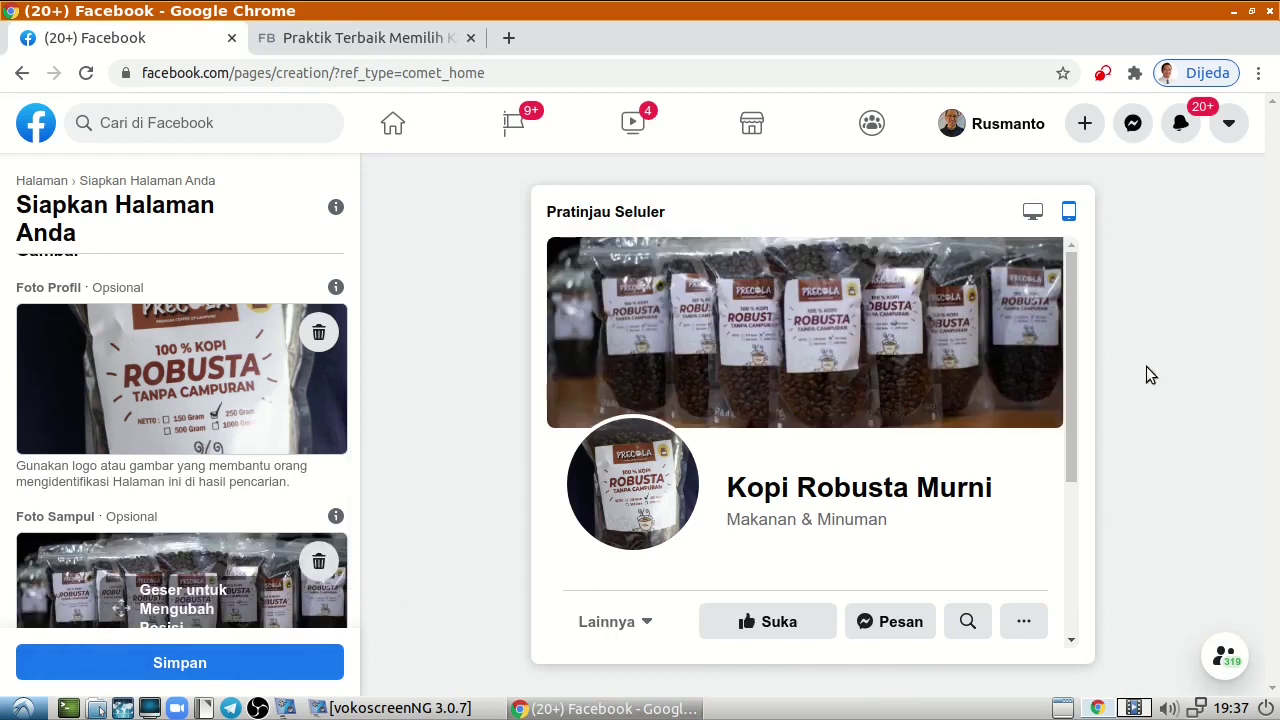
Save the Kopi Robusta Murni page setup.
scroll(347, 606, down, 2)
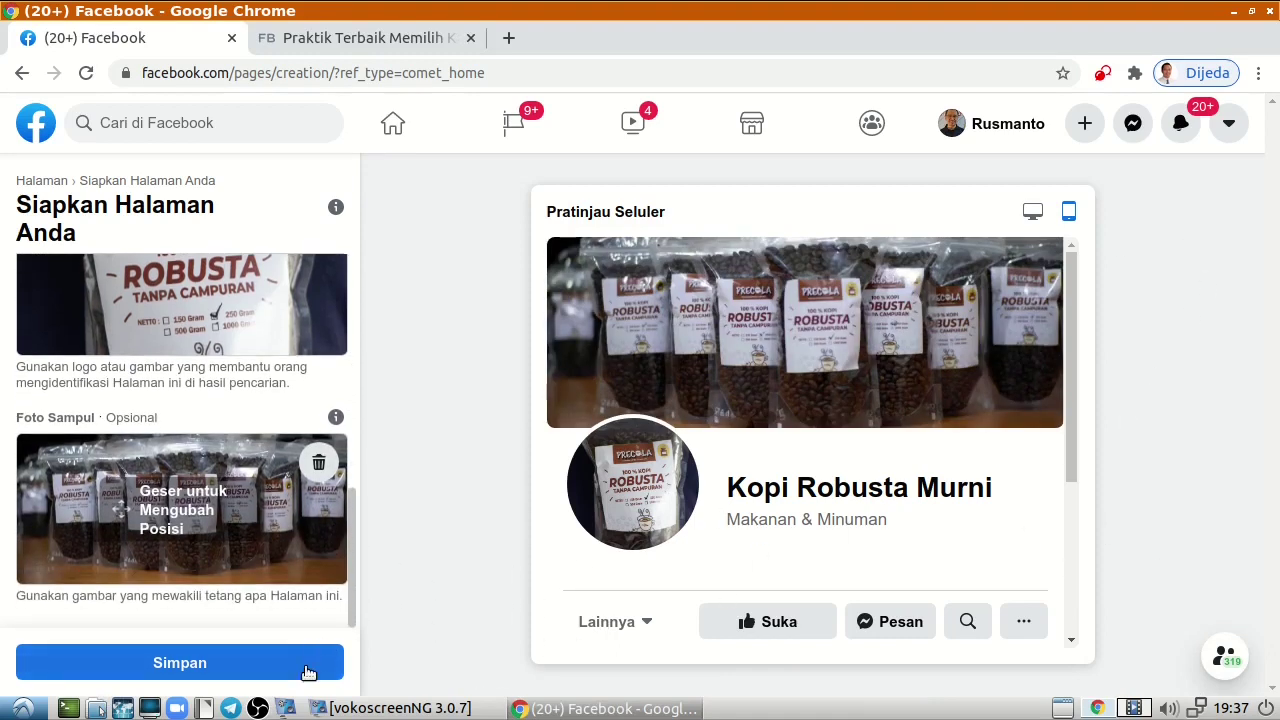
scroll(283, 429, up, 2)
scroll(283, 429, down, 2)
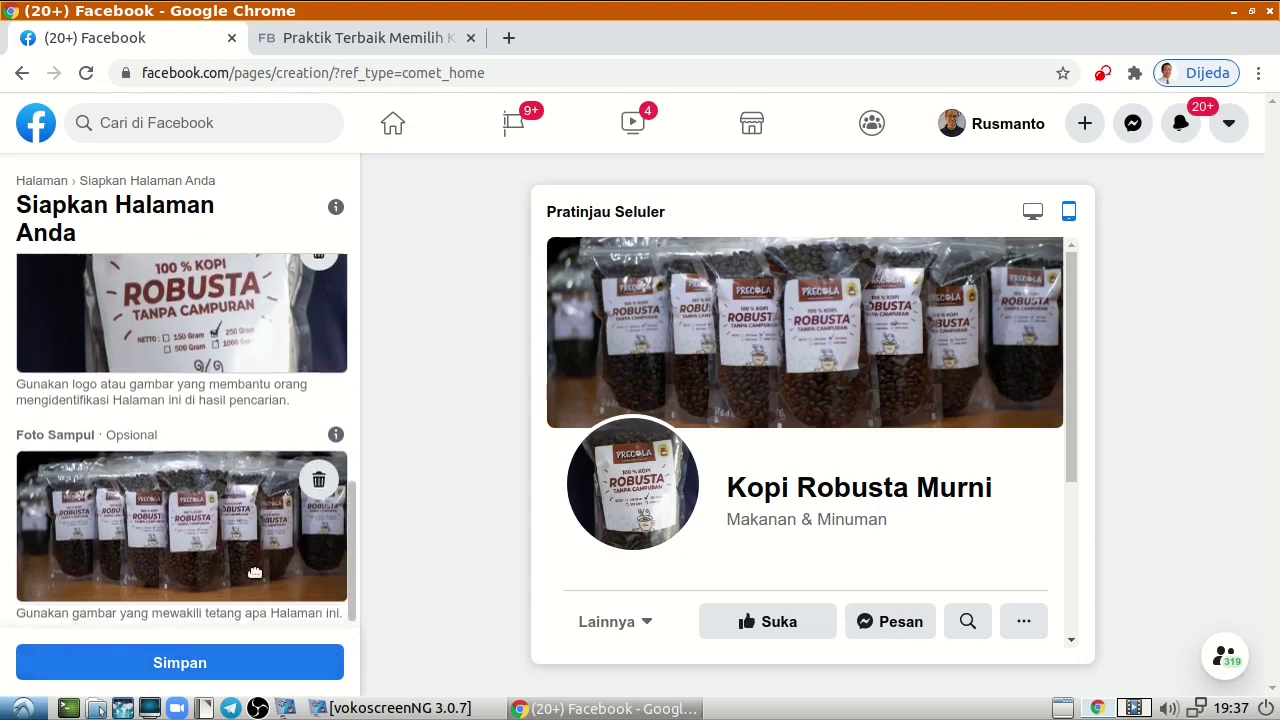
click(189, 664)
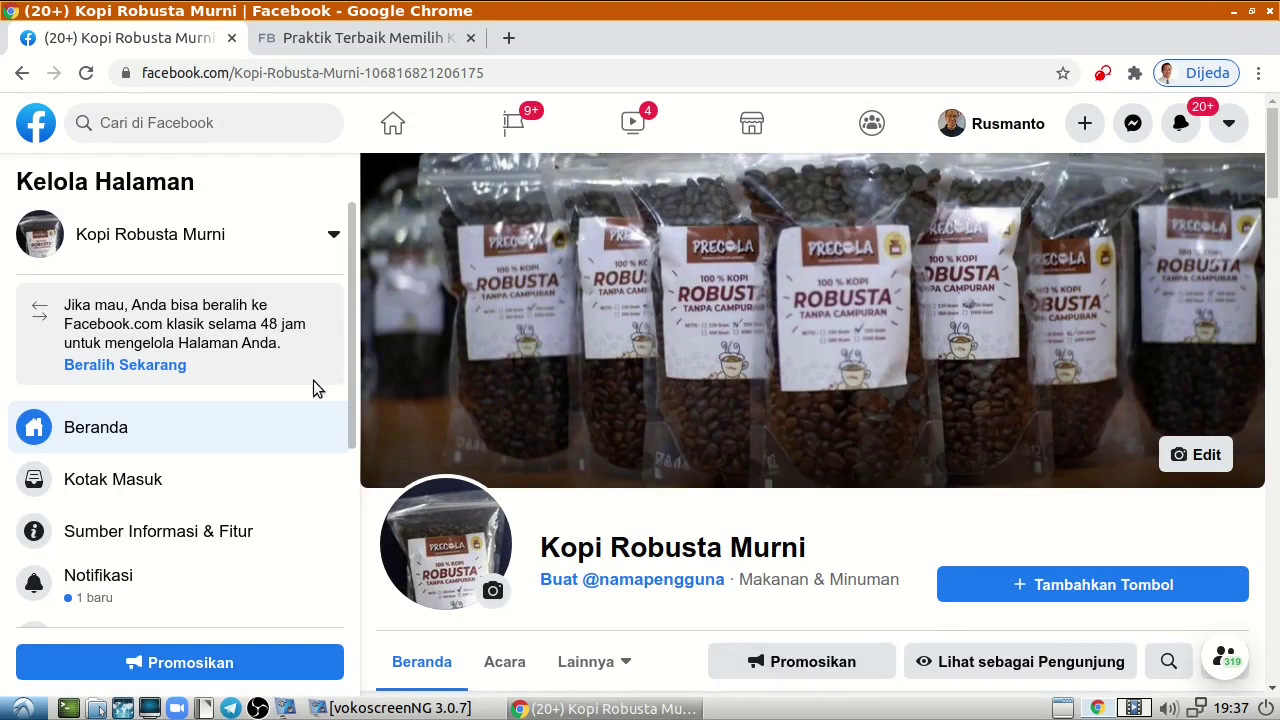
click(340, 80)
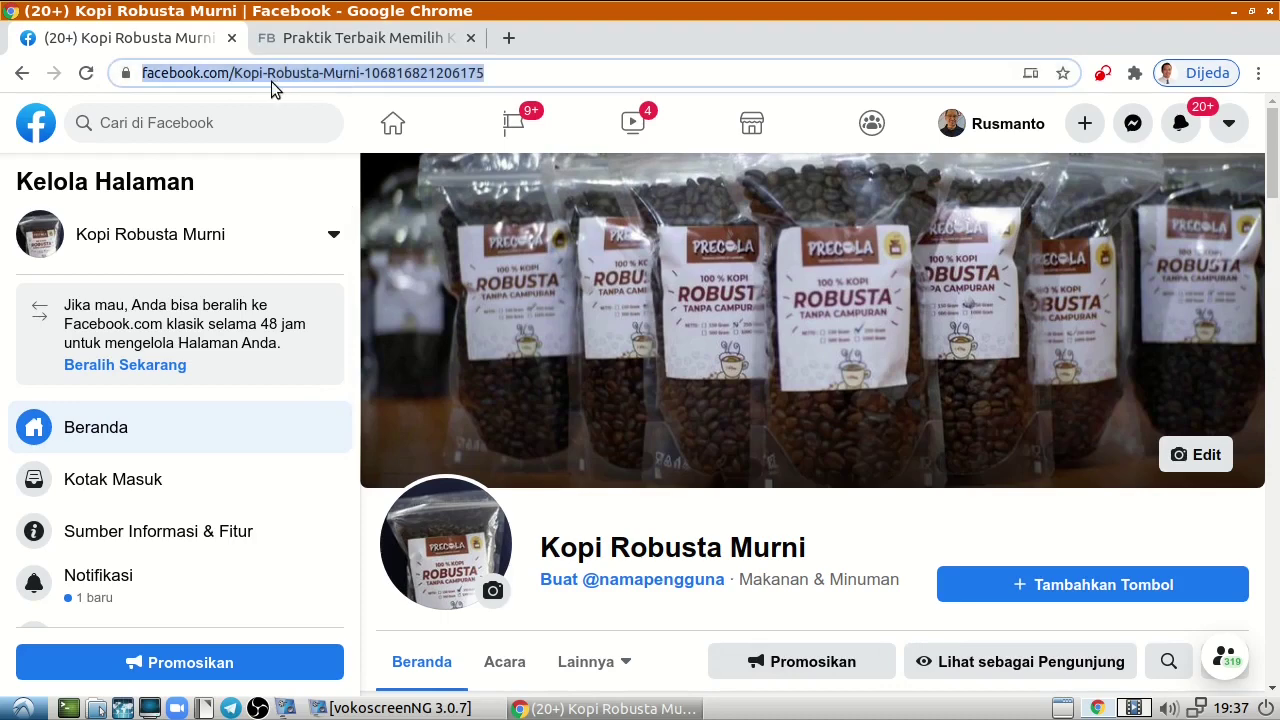
click(368, 87)
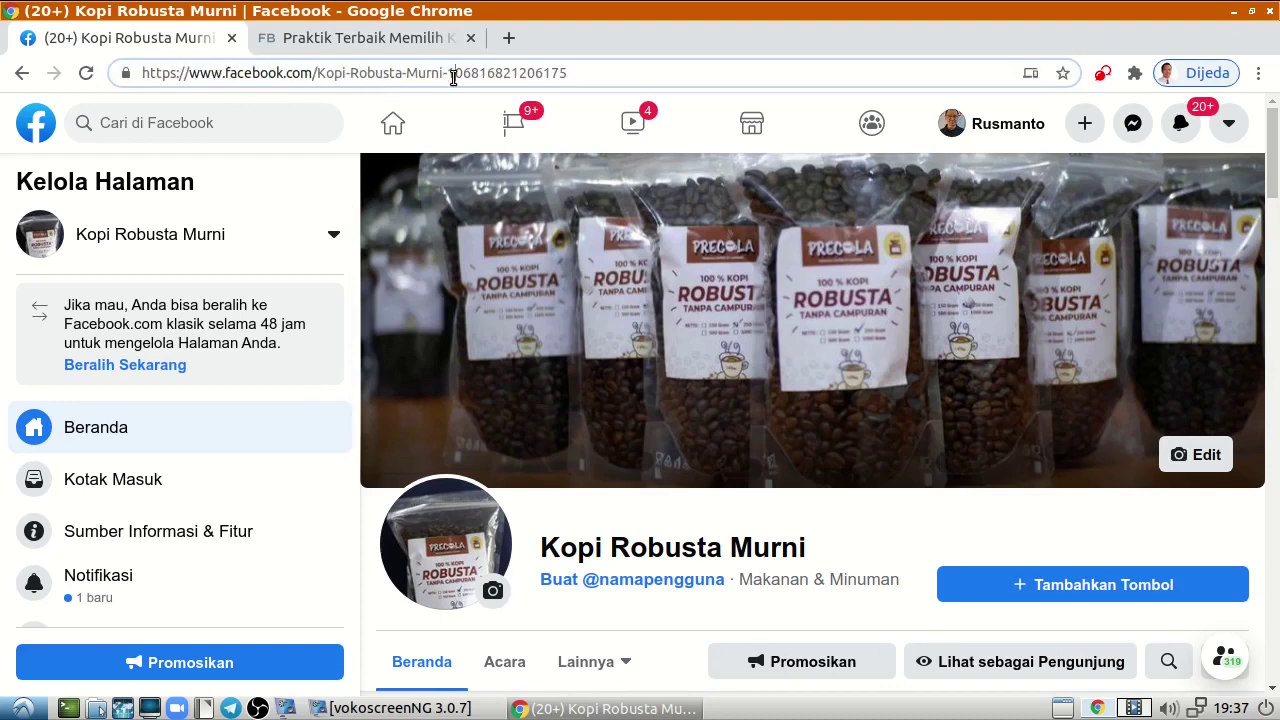
drag(451, 78, 576, 72)
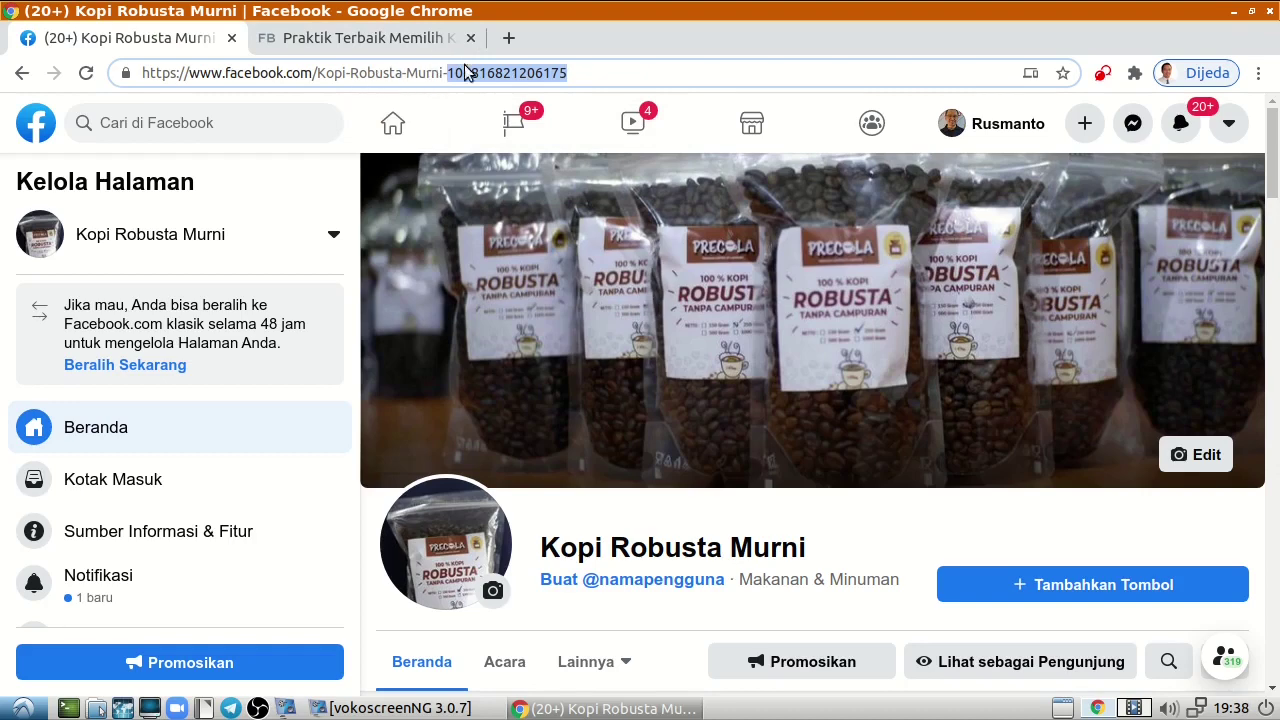
drag(319, 80, 420, 82)
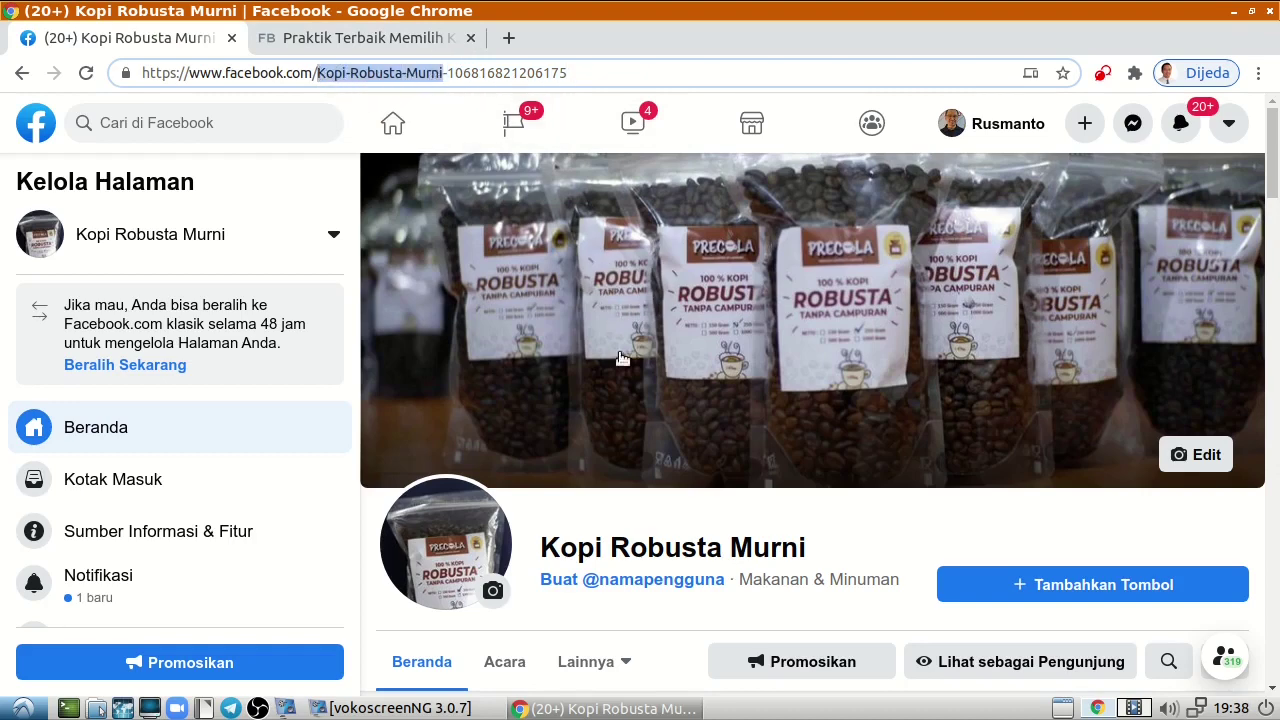
scroll(705, 490, down, 3)
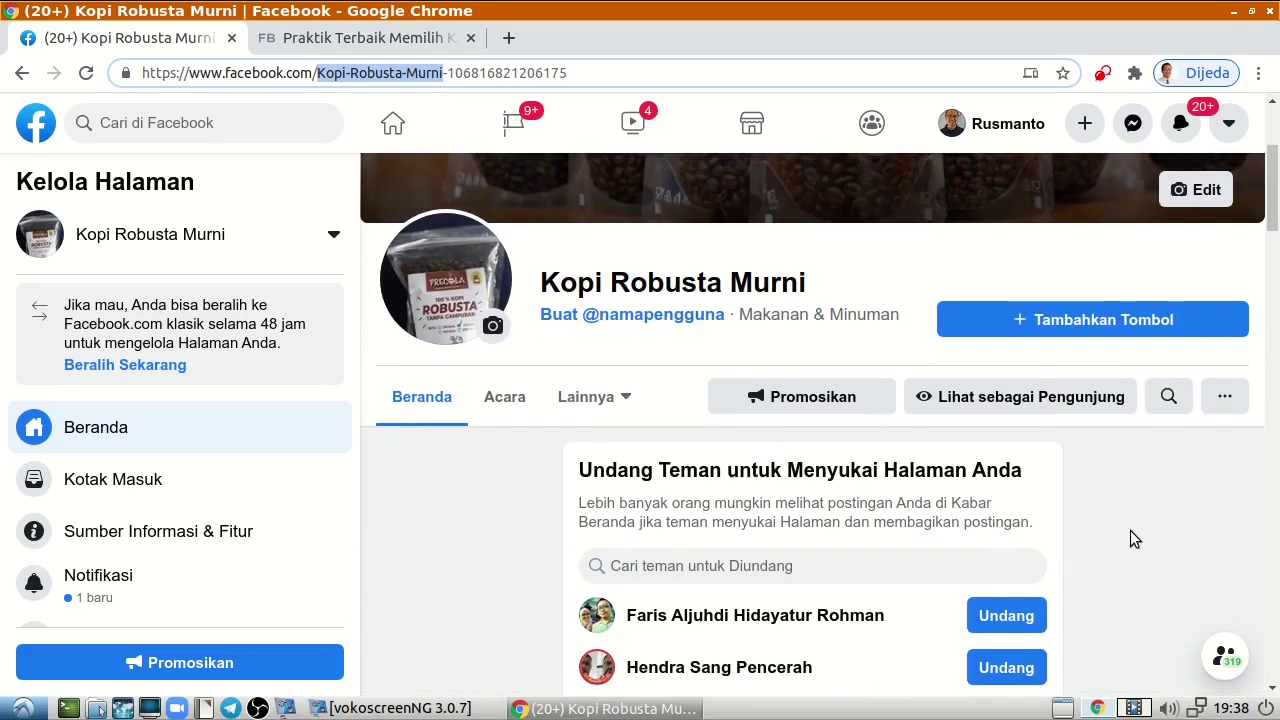
scroll(1095, 505, up, 2)
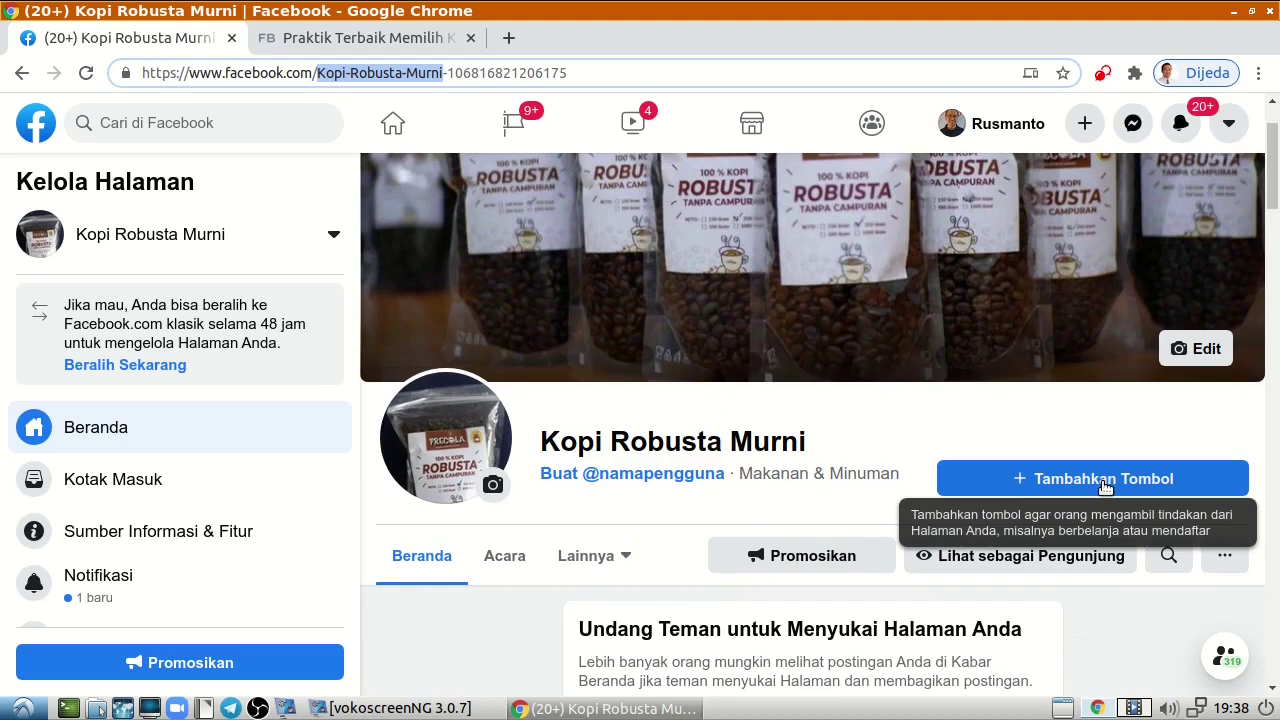
Open Tambahkan Tombol and browse the Edit Tombol Halaman actions such as Ikuti.
click(1018, 483)
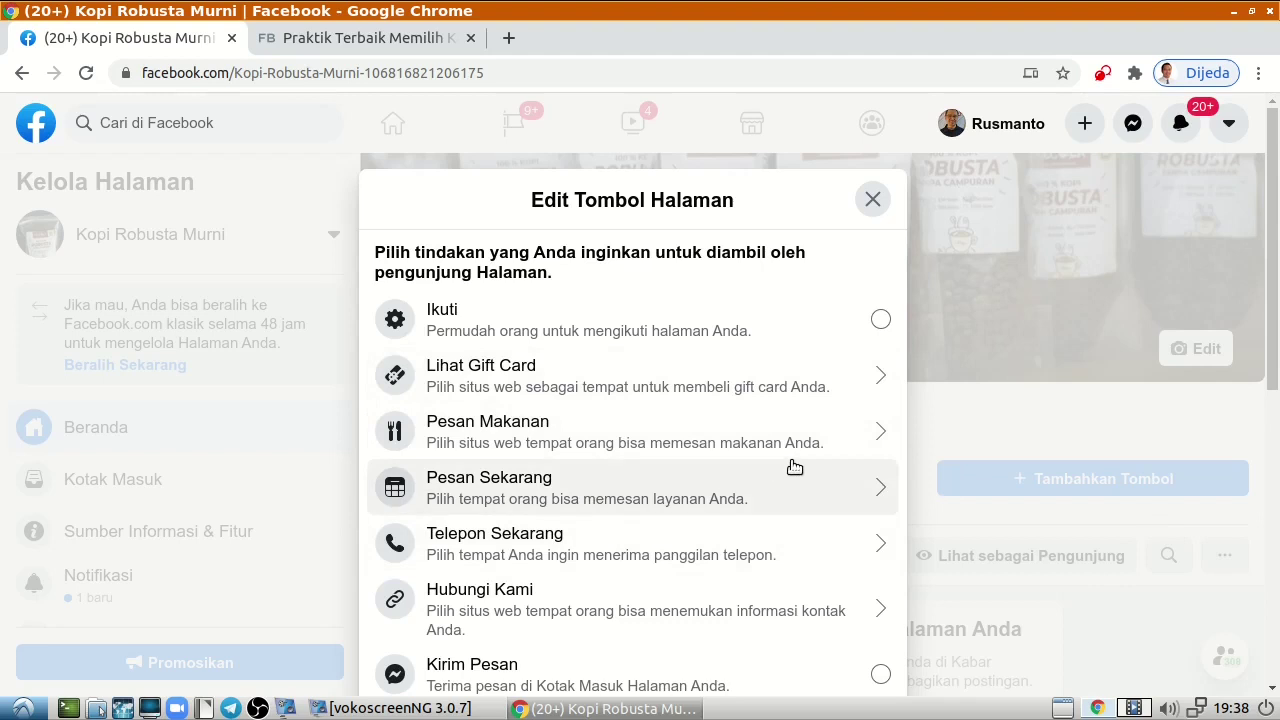
scroll(793, 467, down, 3)
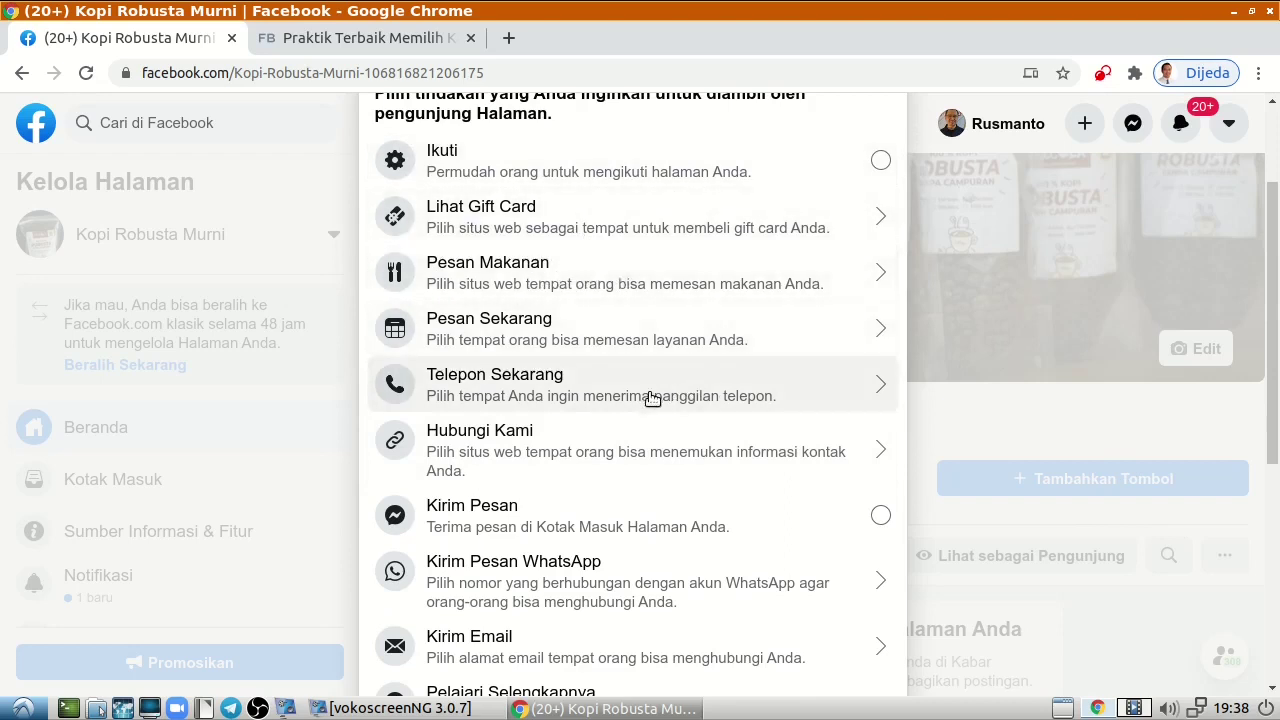
scroll(656, 495, down, 3)
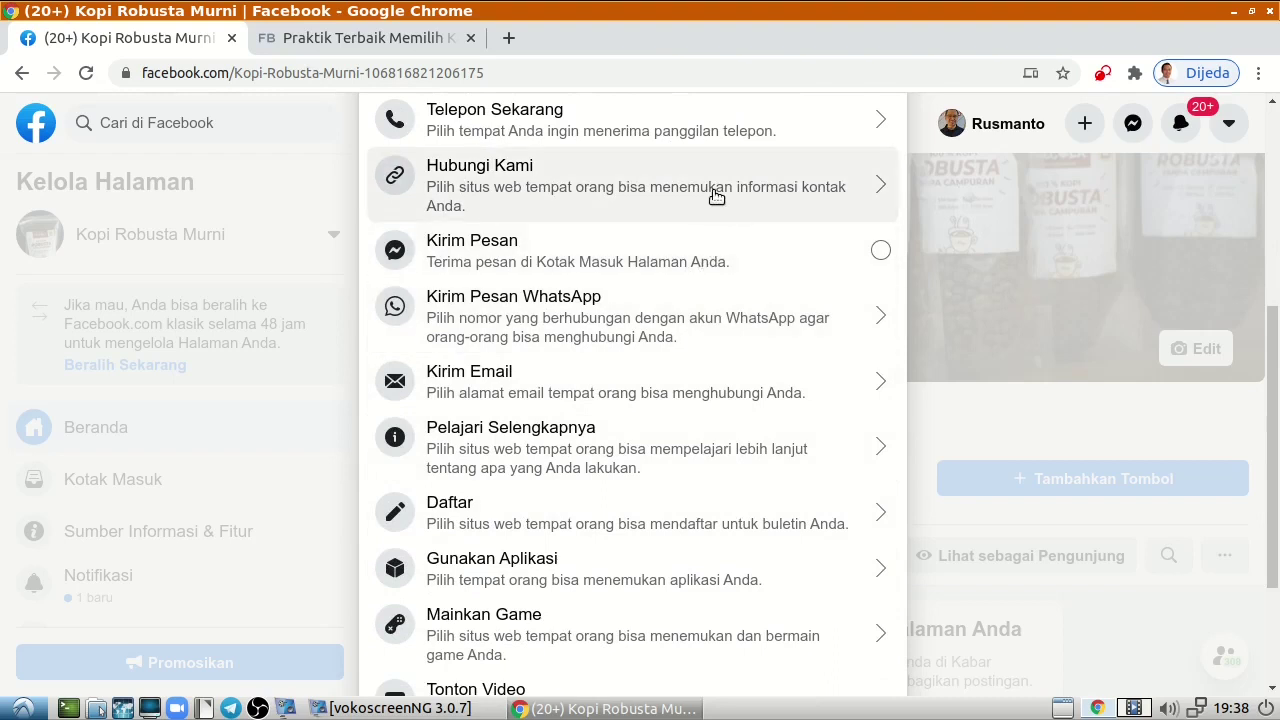
scroll(706, 209, up, 1)
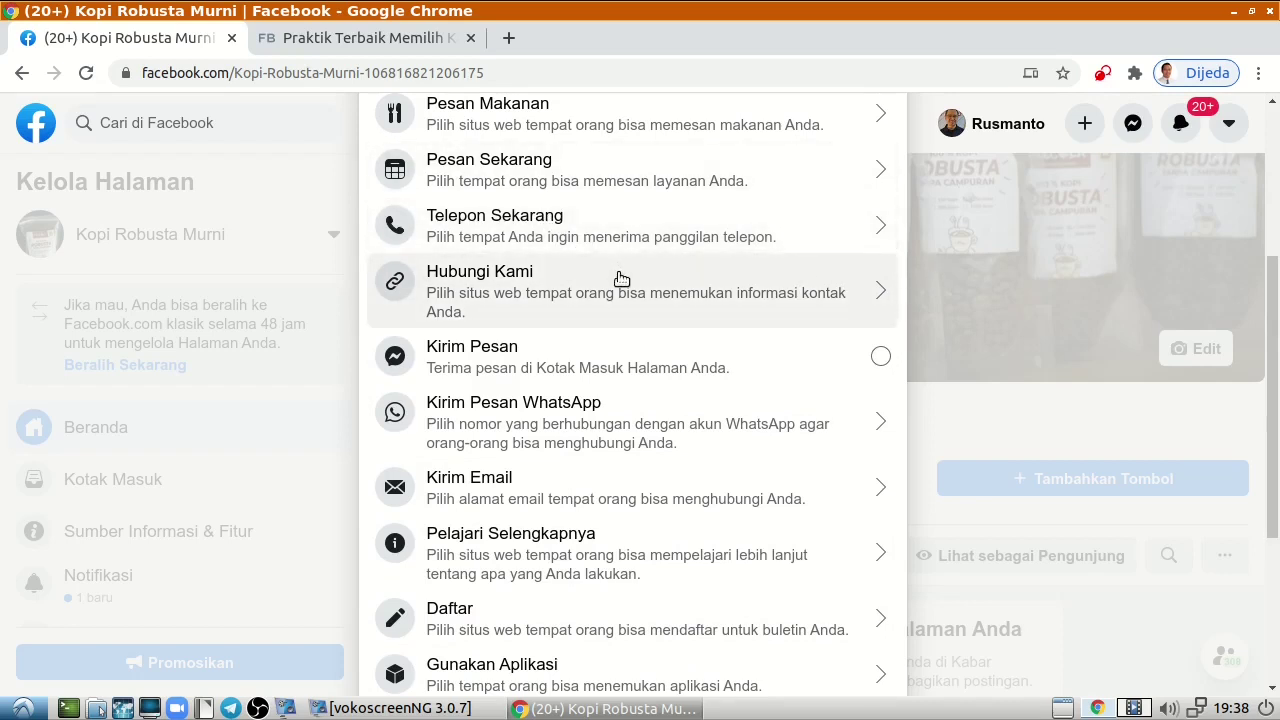
scroll(620, 280, down, 3)
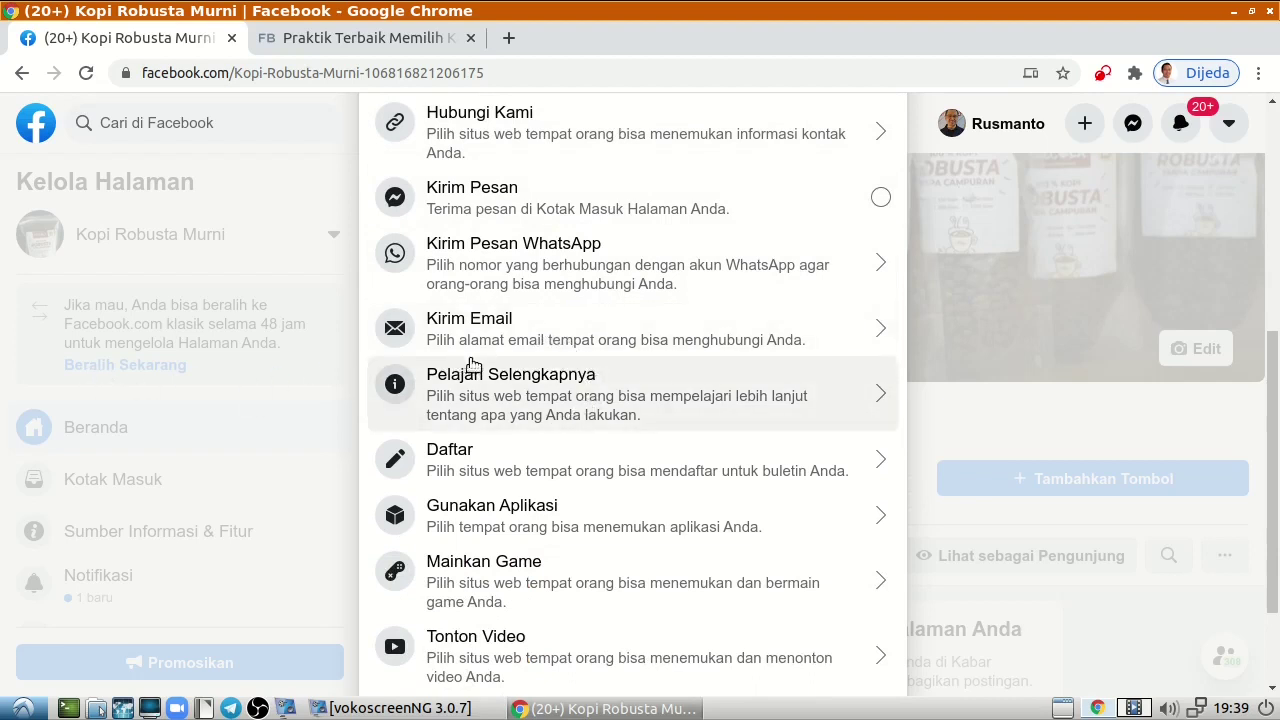
scroll(543, 417, down, 3)
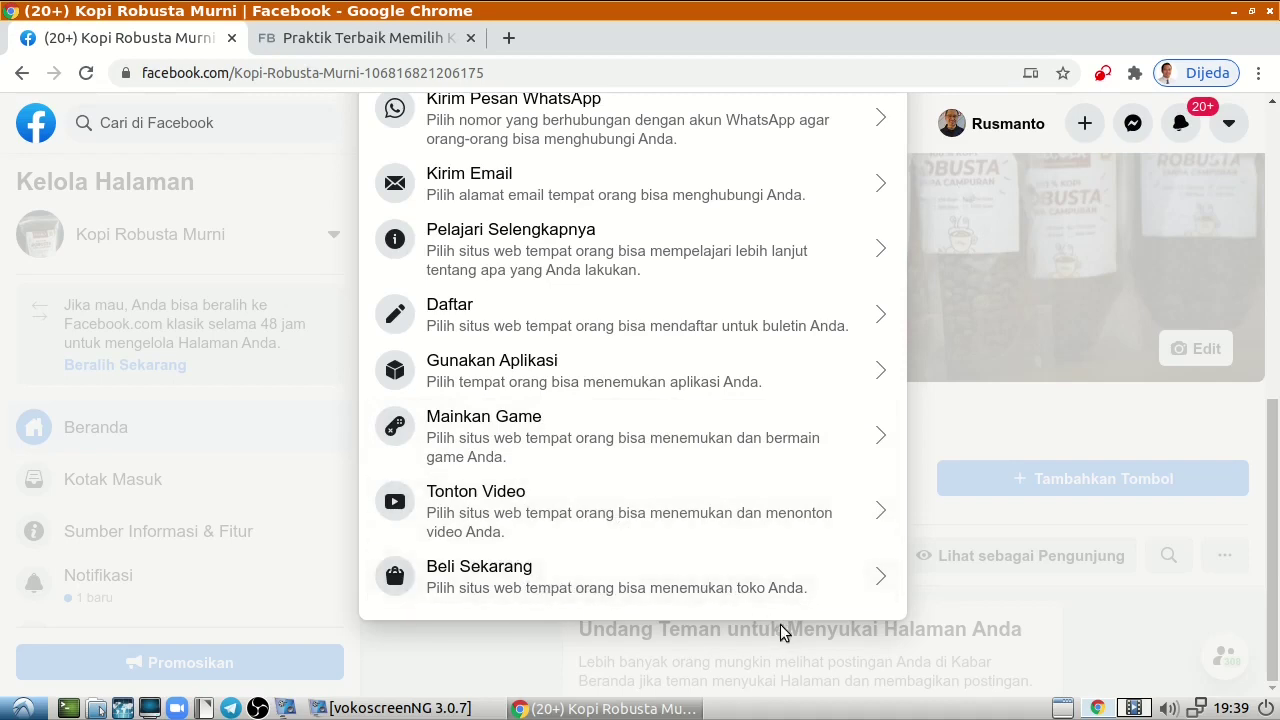
scroll(652, 588, up, 3)
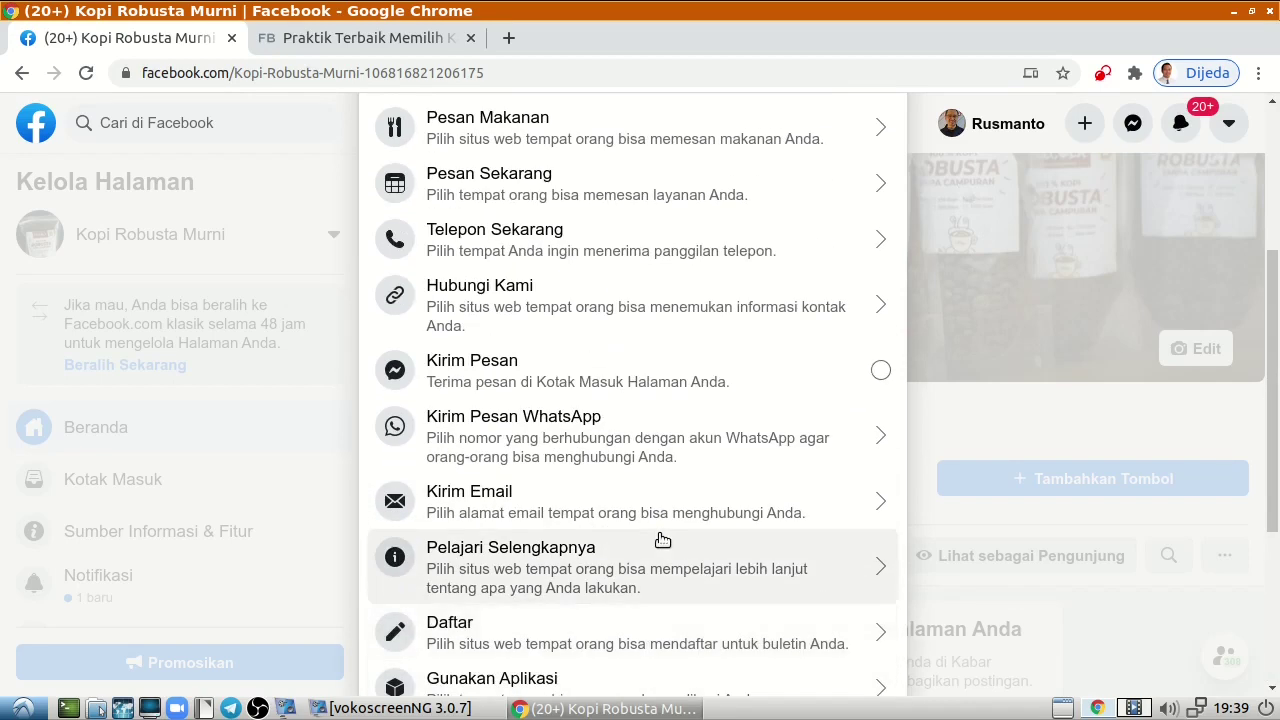
scroll(660, 530, up, 3)
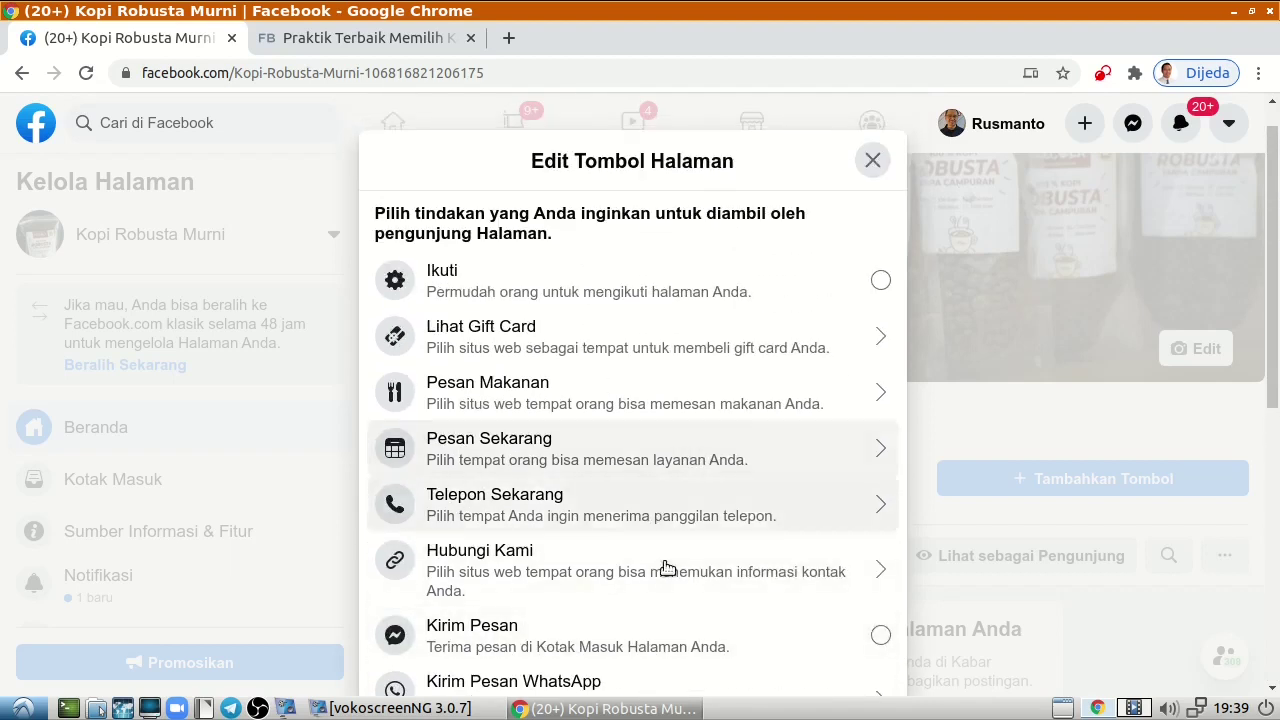
scroll(650, 520, up, 1)
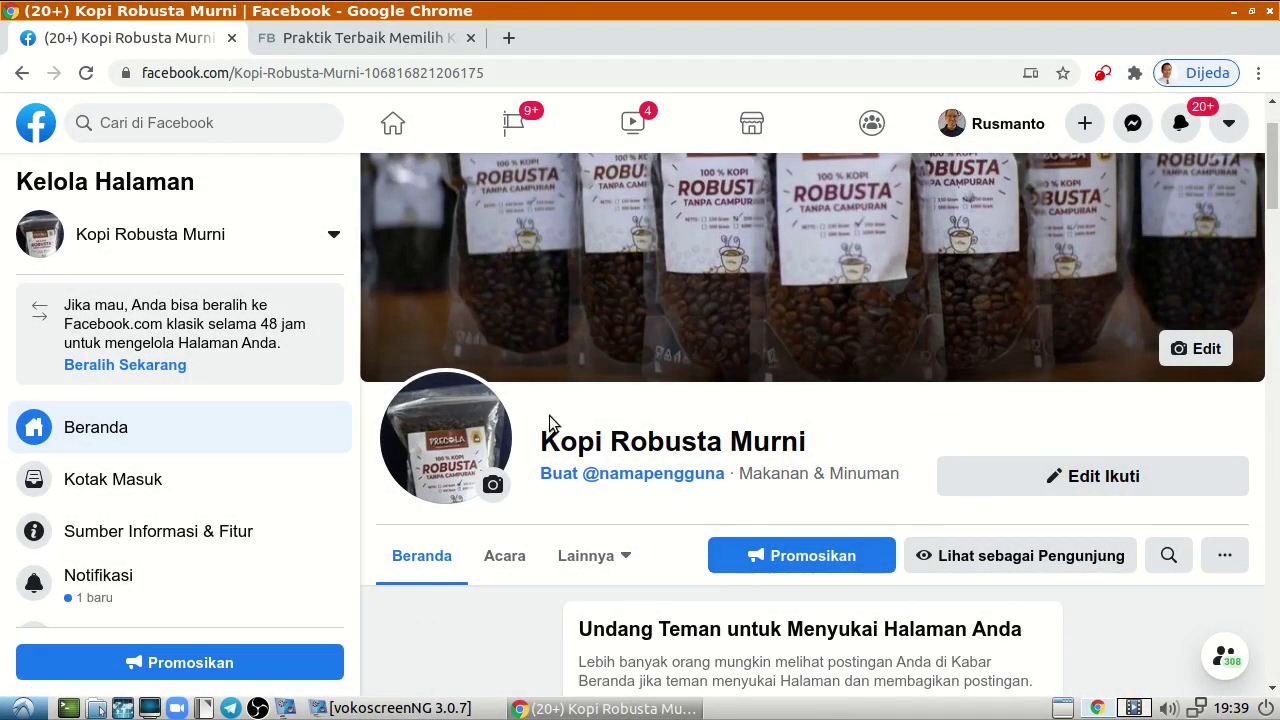
scroll(643, 590, down, 2)
scroll(615, 430, up, 3)
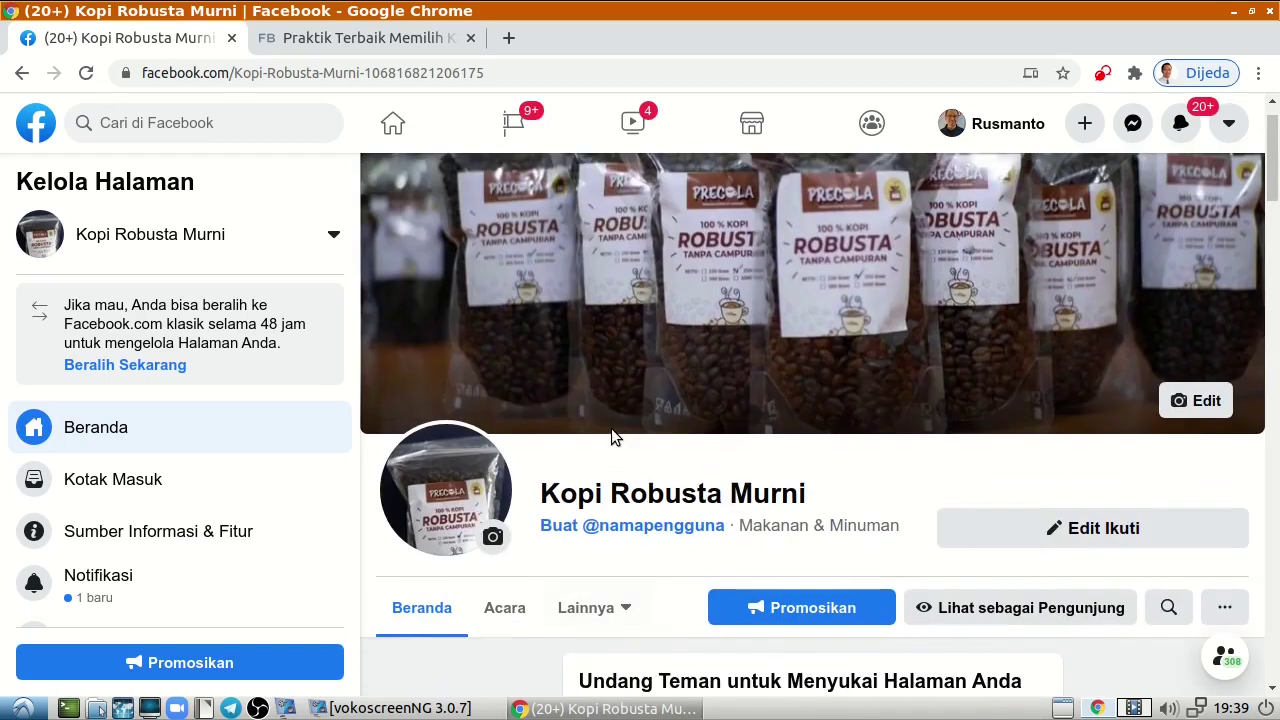
scroll(624, 424, up, 1)
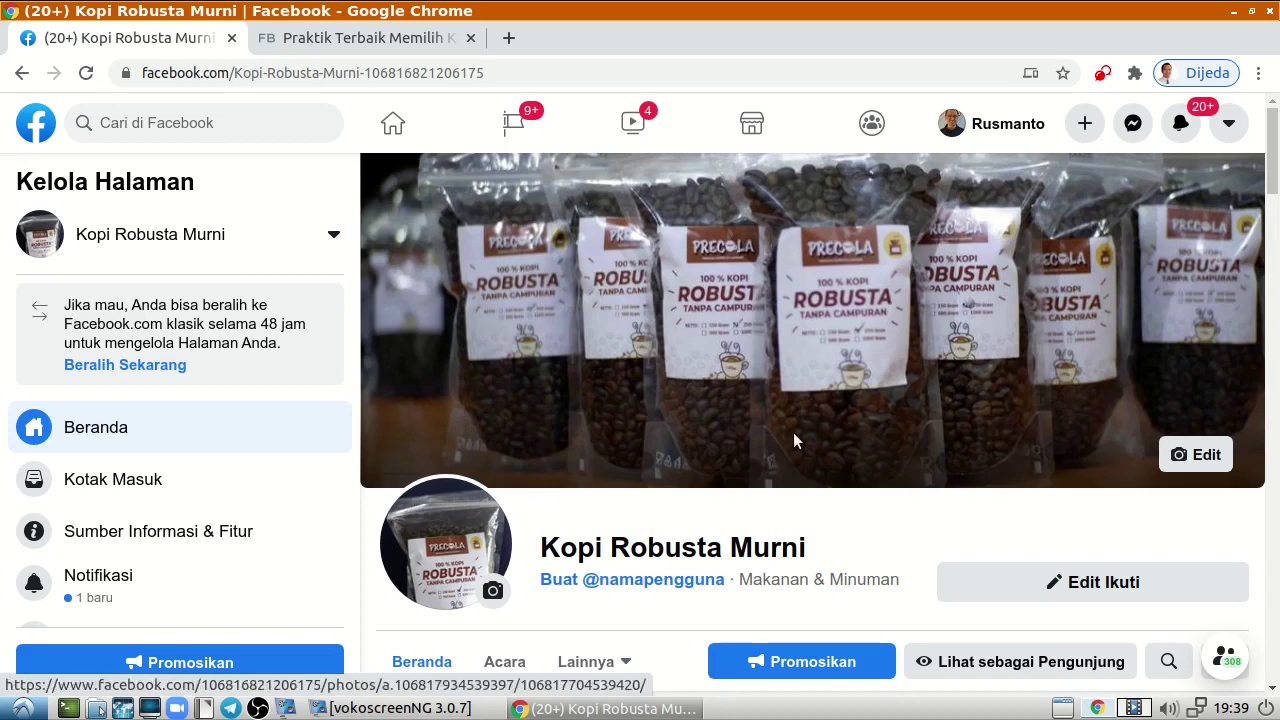
scroll(793, 435, down, 2)
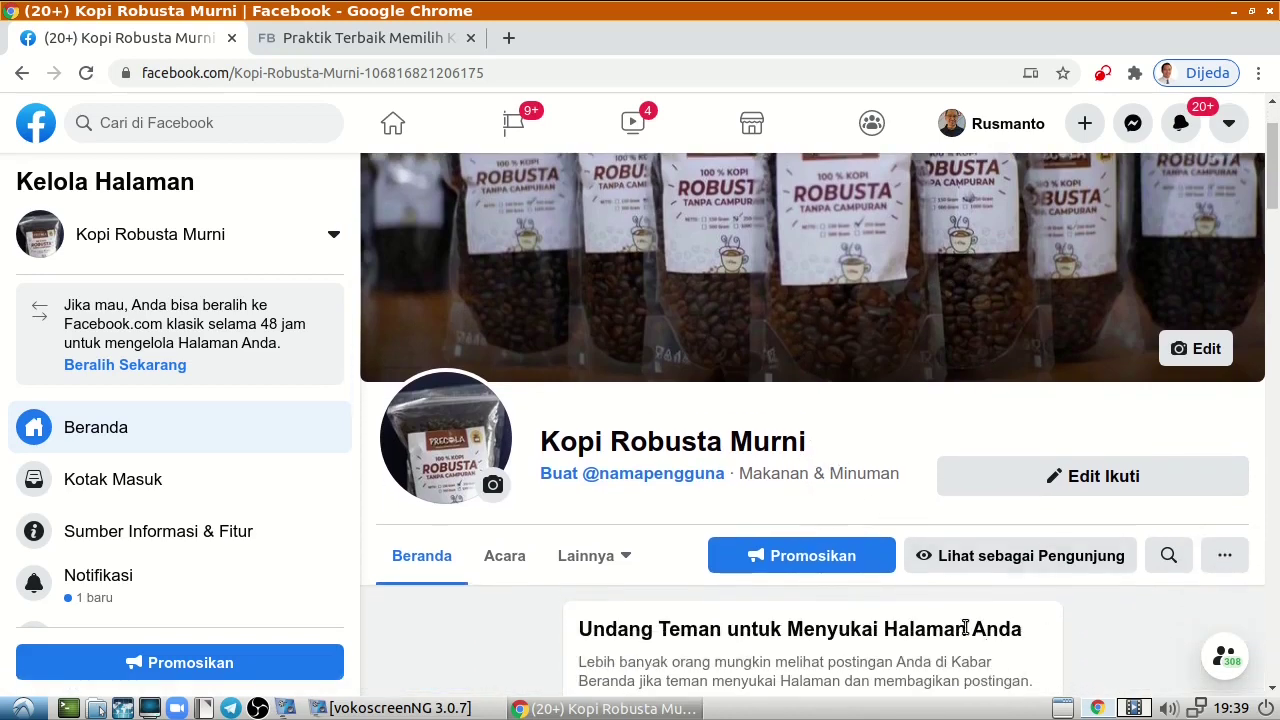
scroll(965, 627, down, 5)
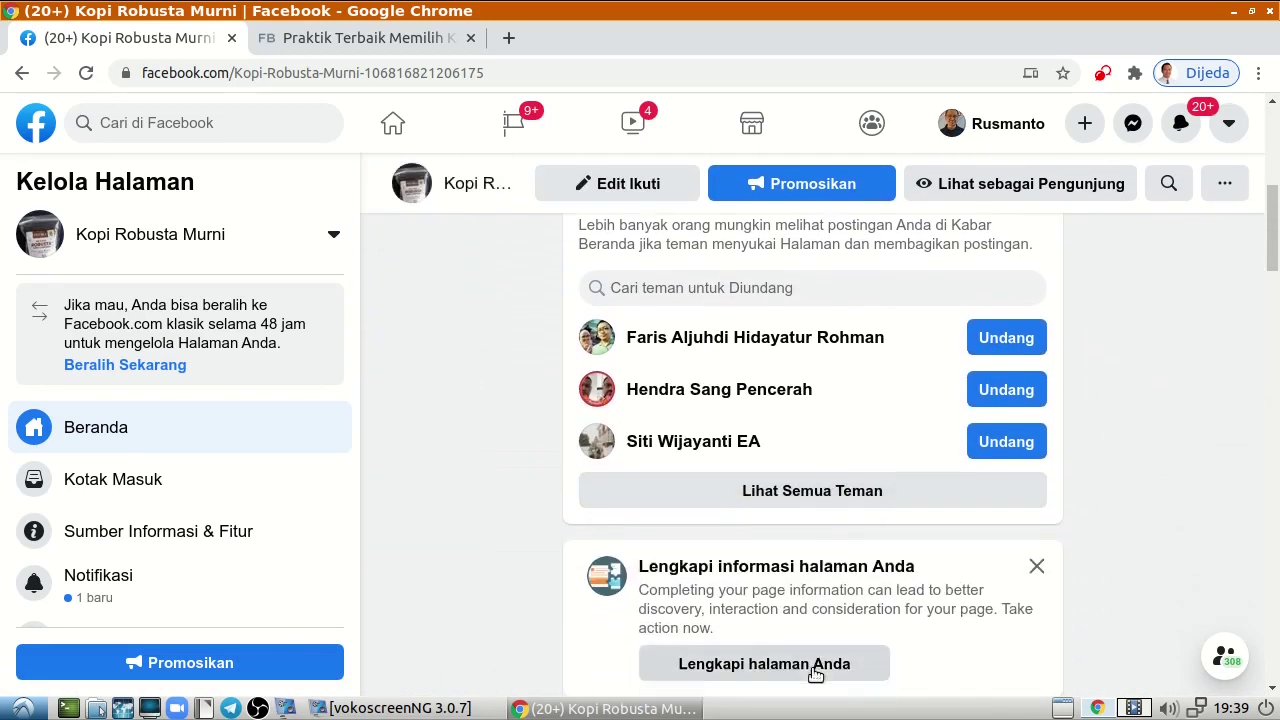
scroll(818, 674, down, 1)
scroll(774, 486, up, 3)
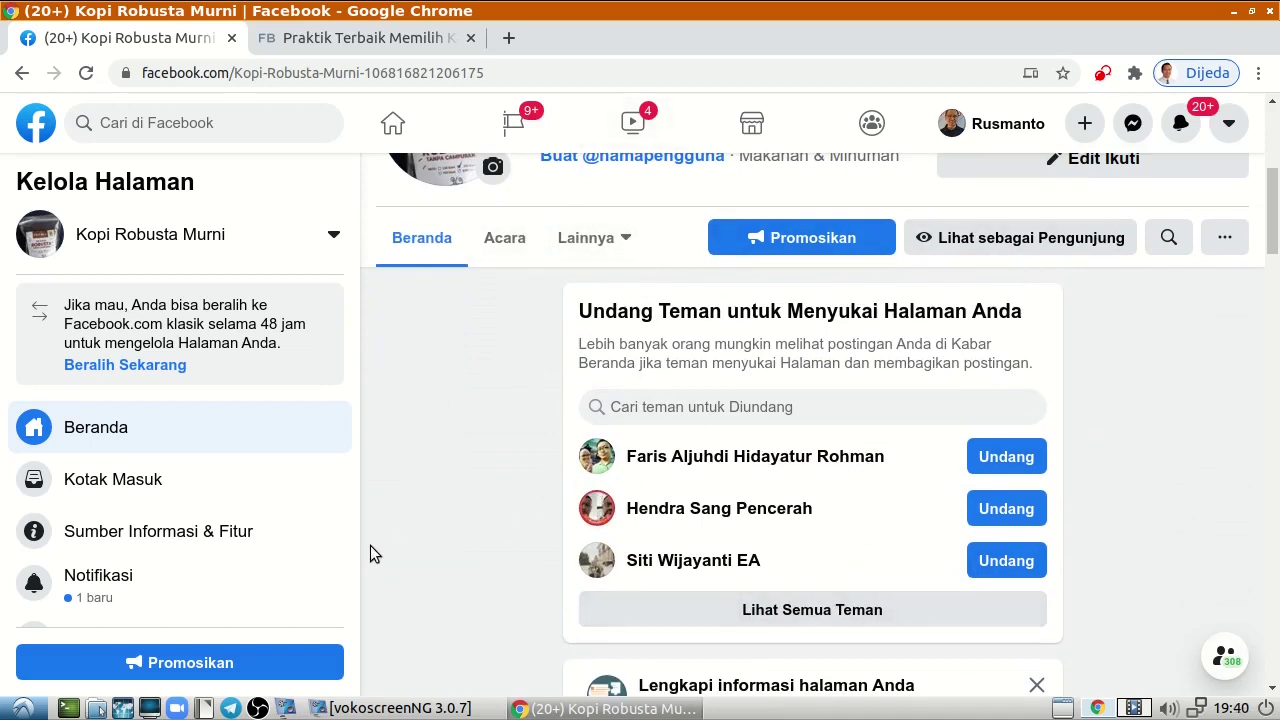
scroll(330, 585, down, 3)
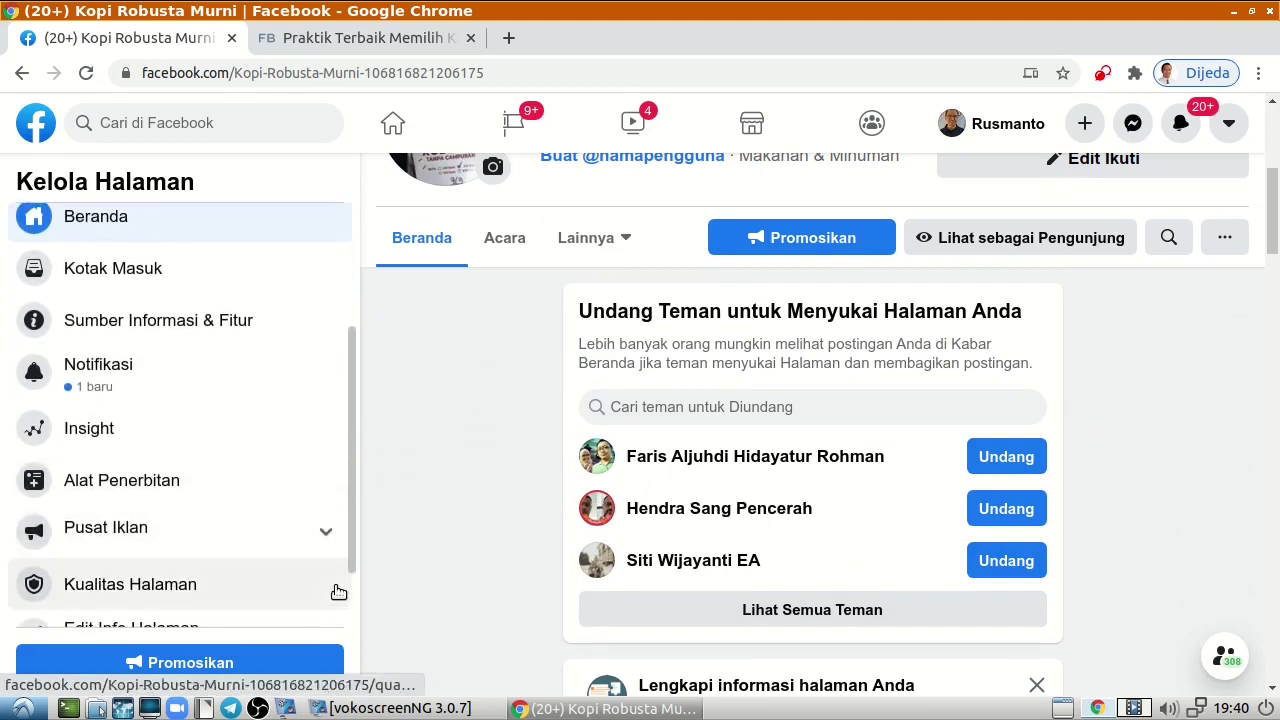
scroll(337, 600, down, 2)
scroll(422, 595, down, 3)
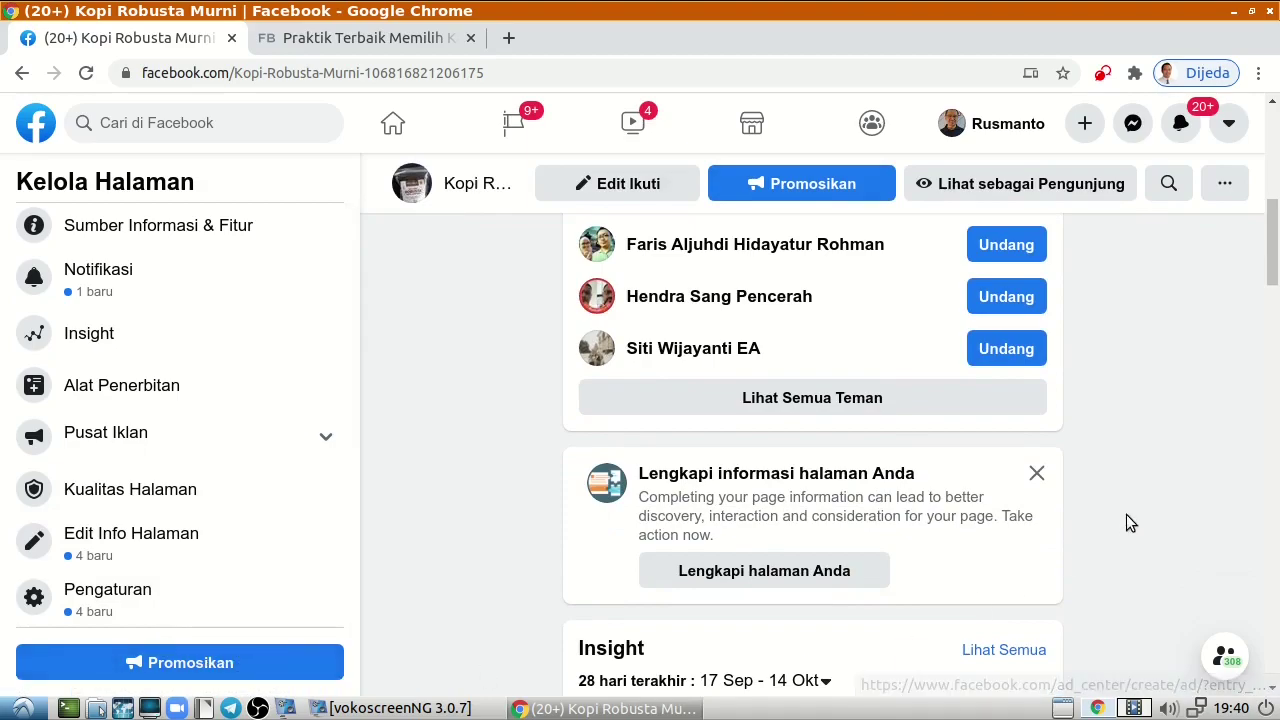
scroll(1140, 515, up, 6)
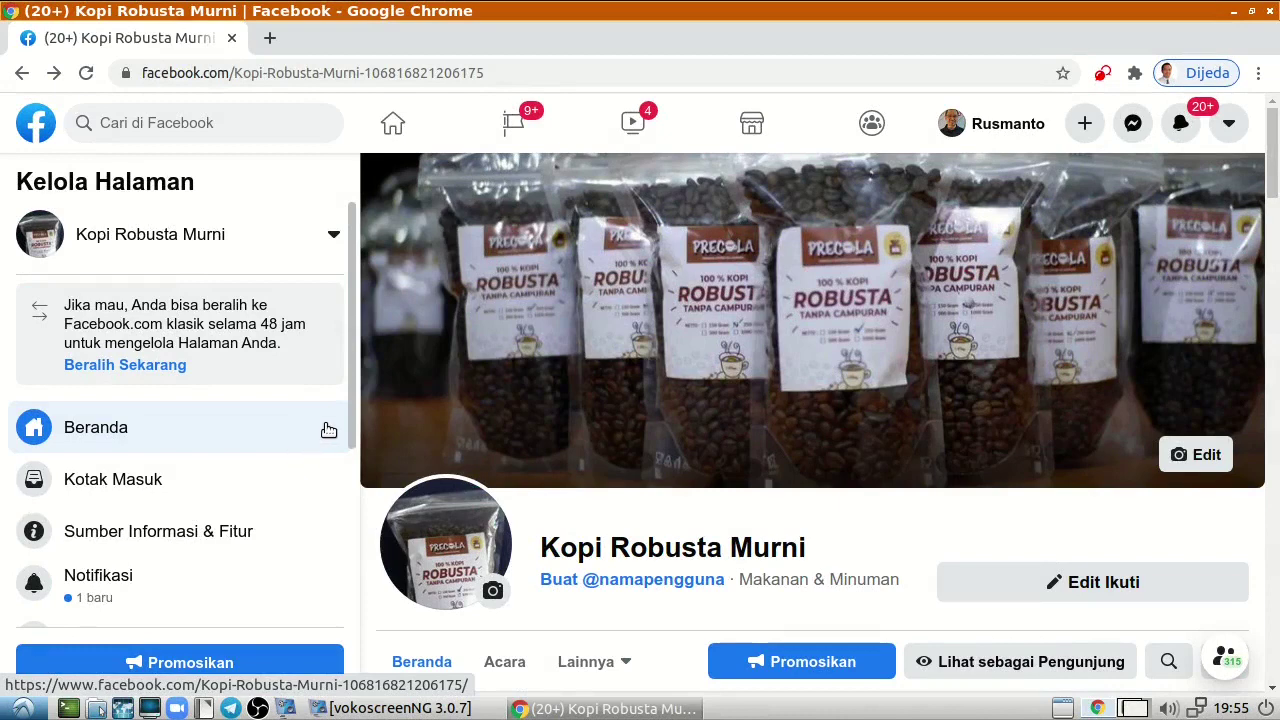
scroll(323, 435, down, 2)
scroll(323, 439, down, 1)
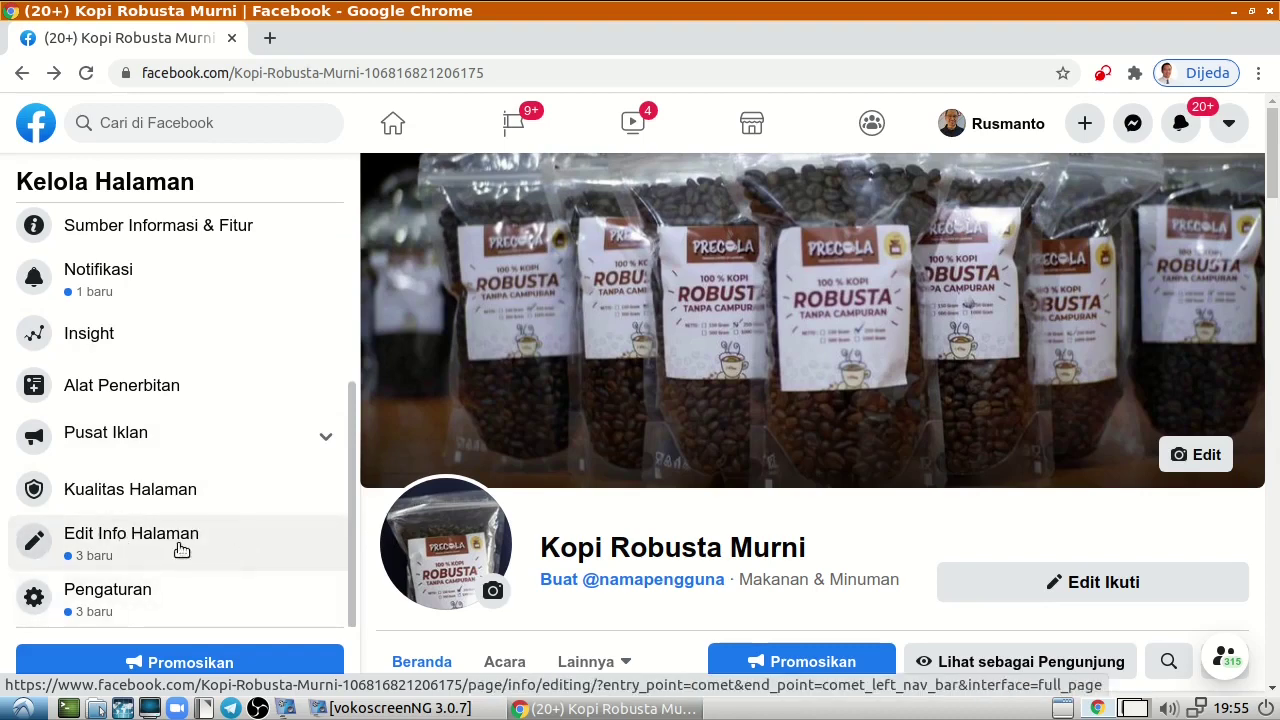
In Edit Info Halaman, enter the contact phone number and e-mail, and mark no website.
click(197, 549)
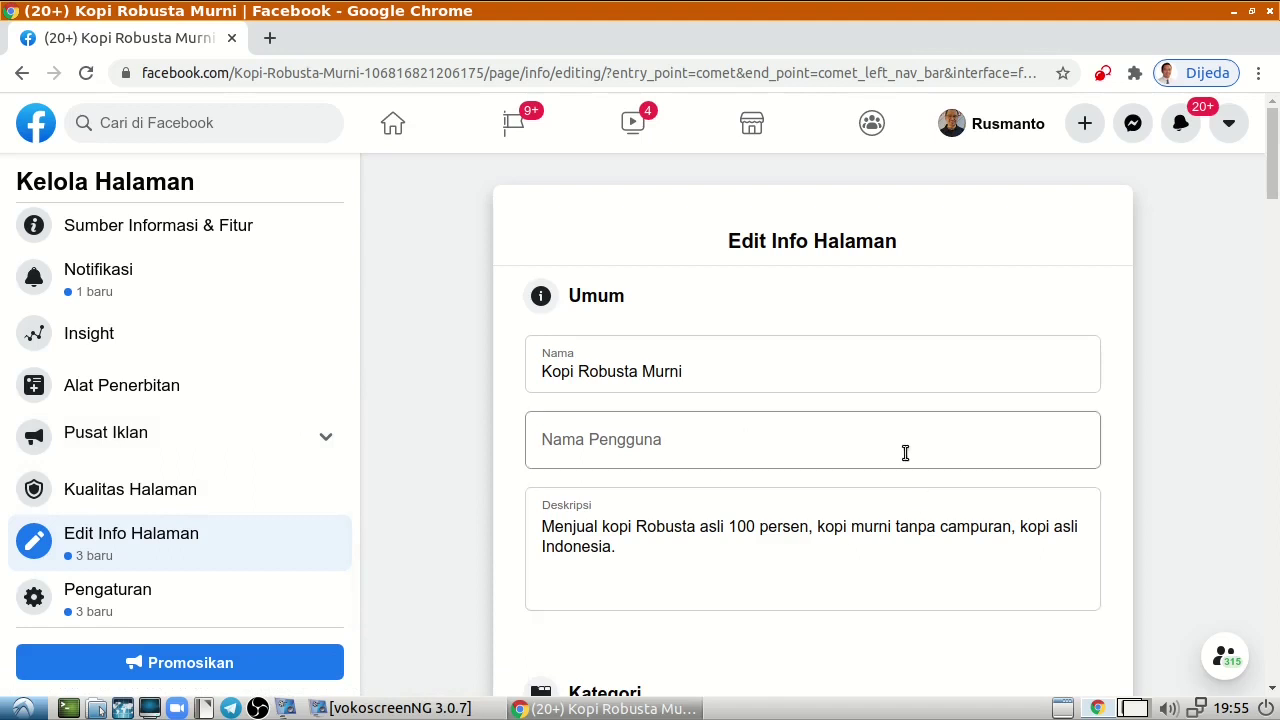
scroll(905, 455, down, 2)
scroll(901, 456, down, 4)
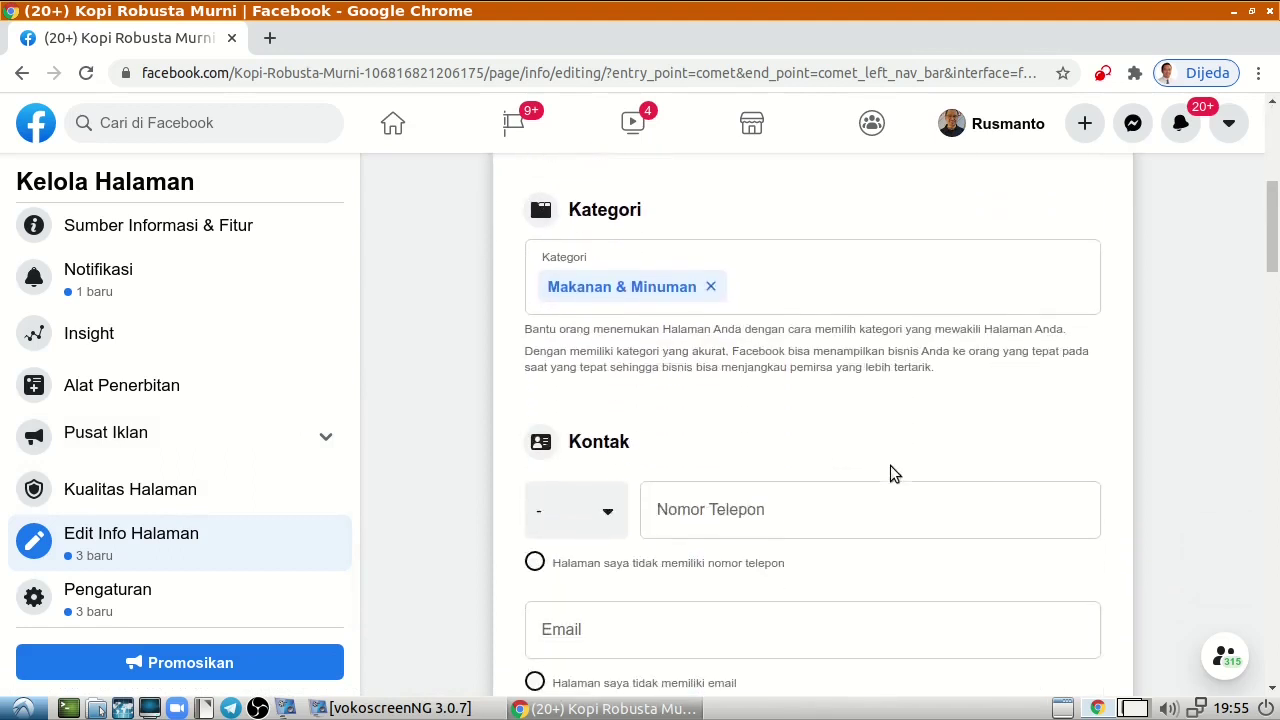
click(768, 401)
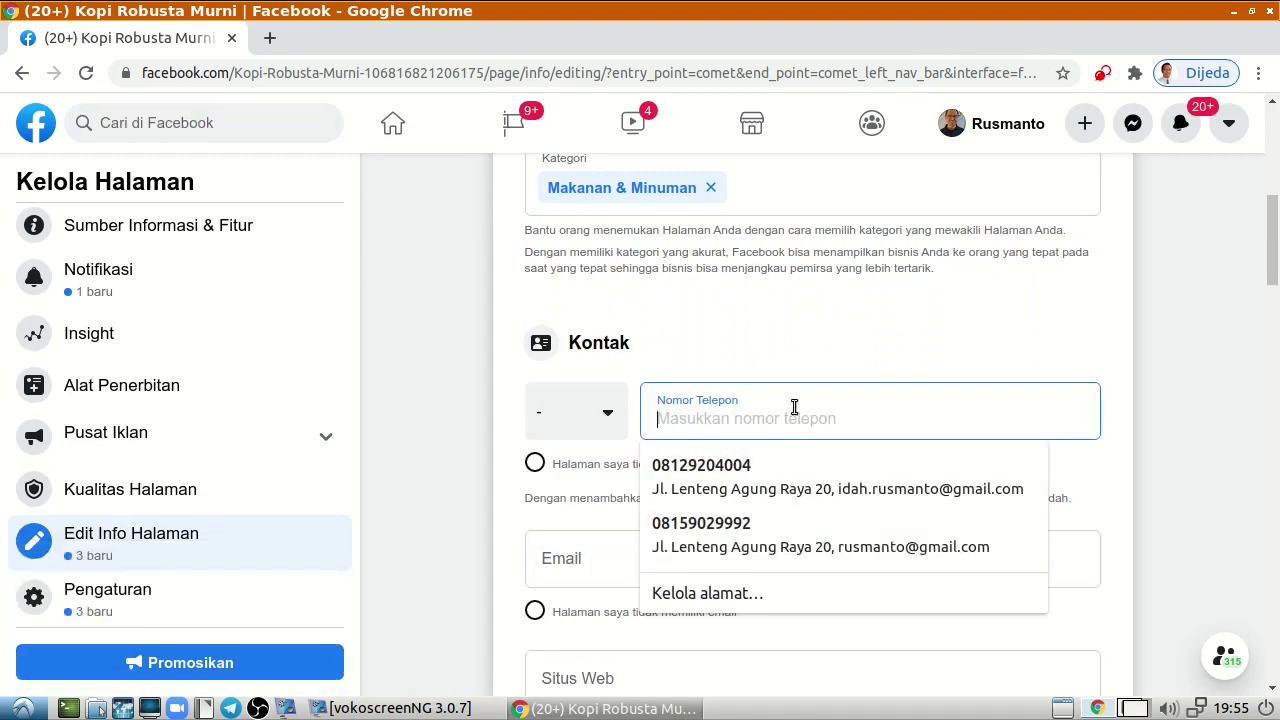
text(01)
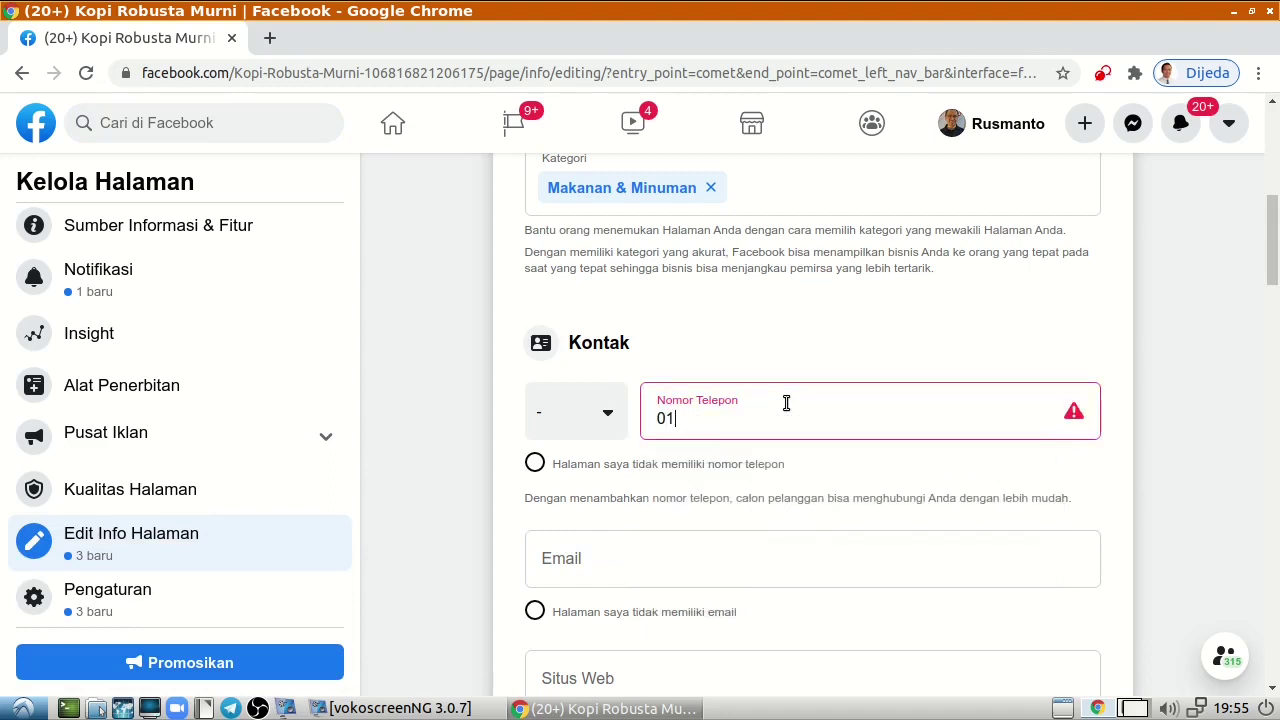
text(234567890)
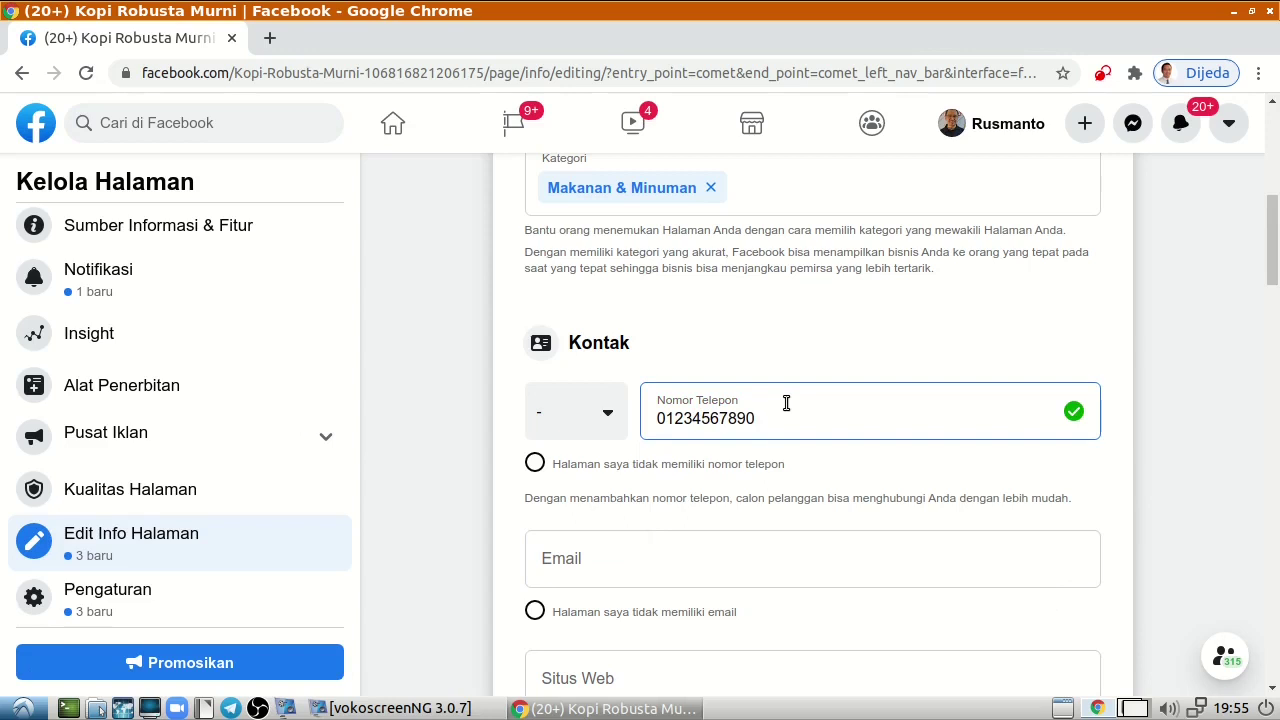
click(636, 562)
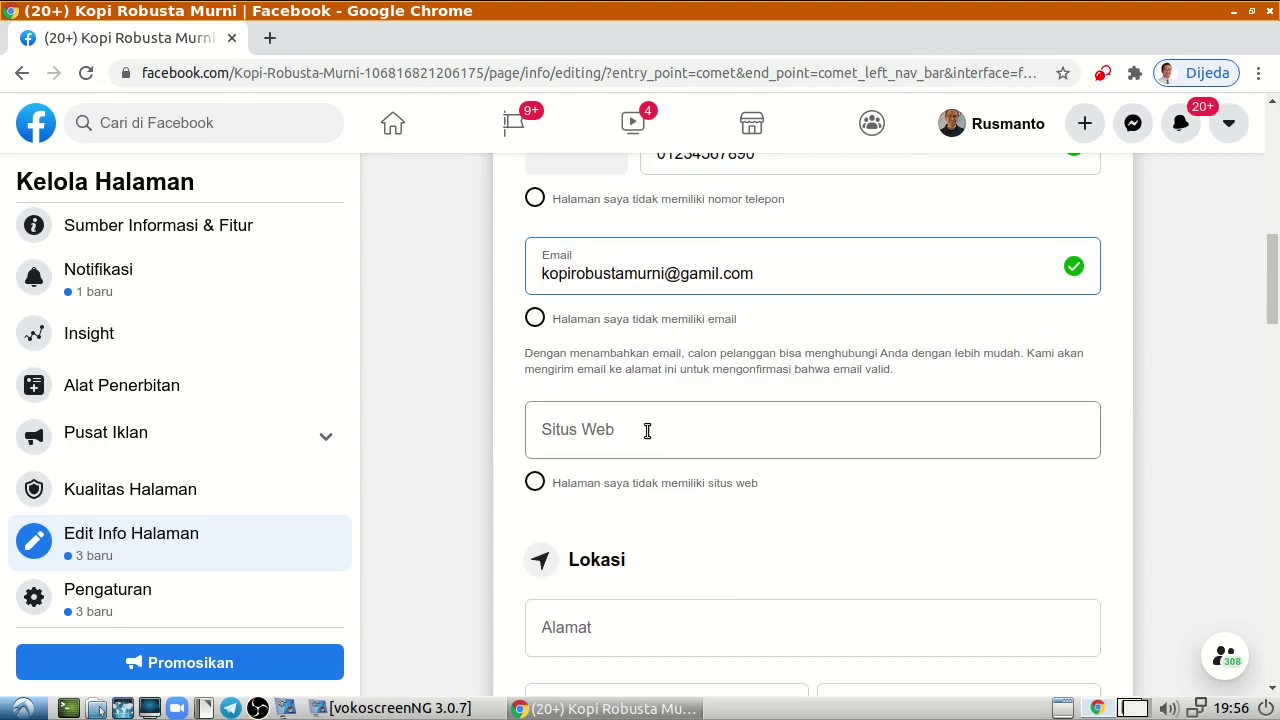
click(536, 494)
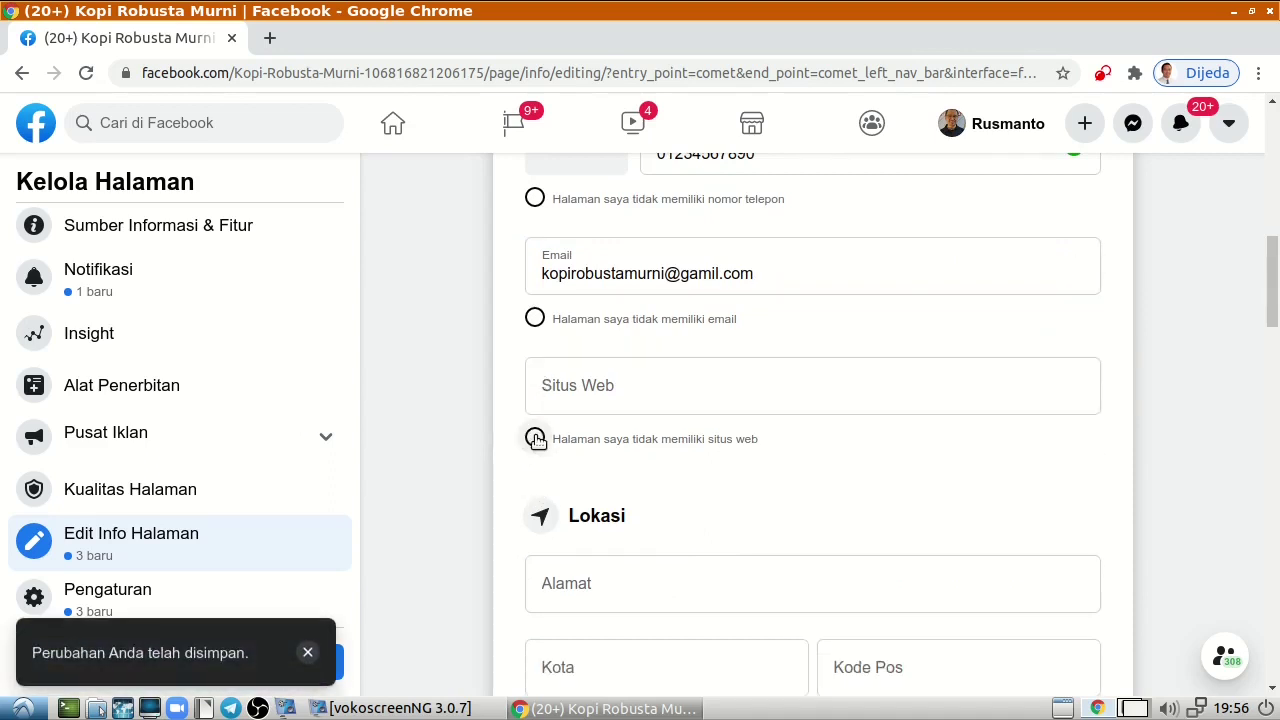
click(536, 439)
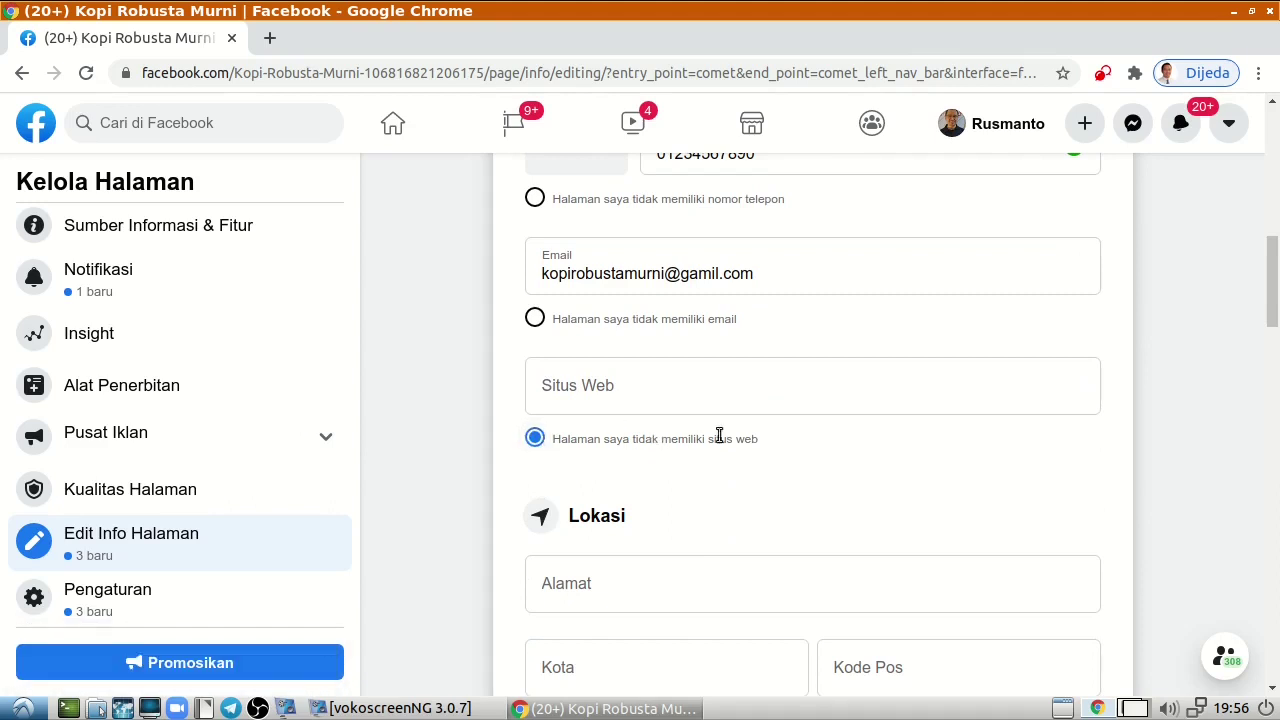
Mark the Page as having no physical location.
scroll(854, 567, down, 3)
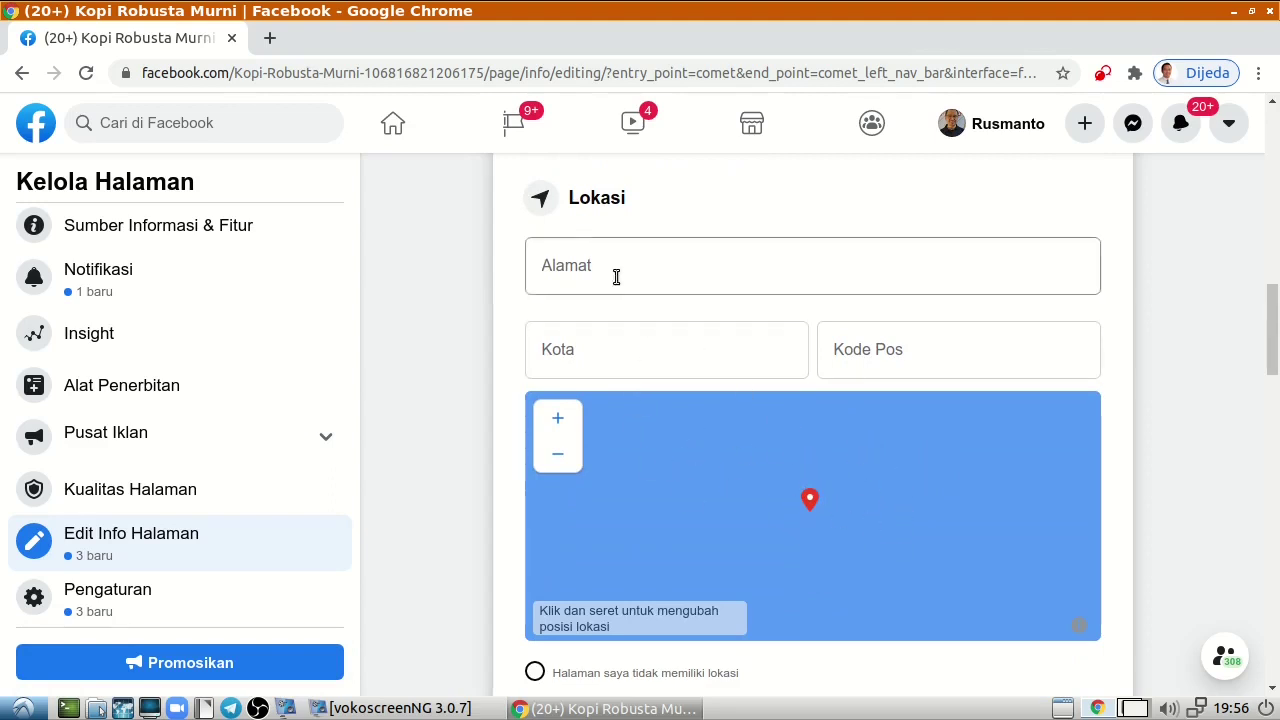
scroll(661, 375, down, 5)
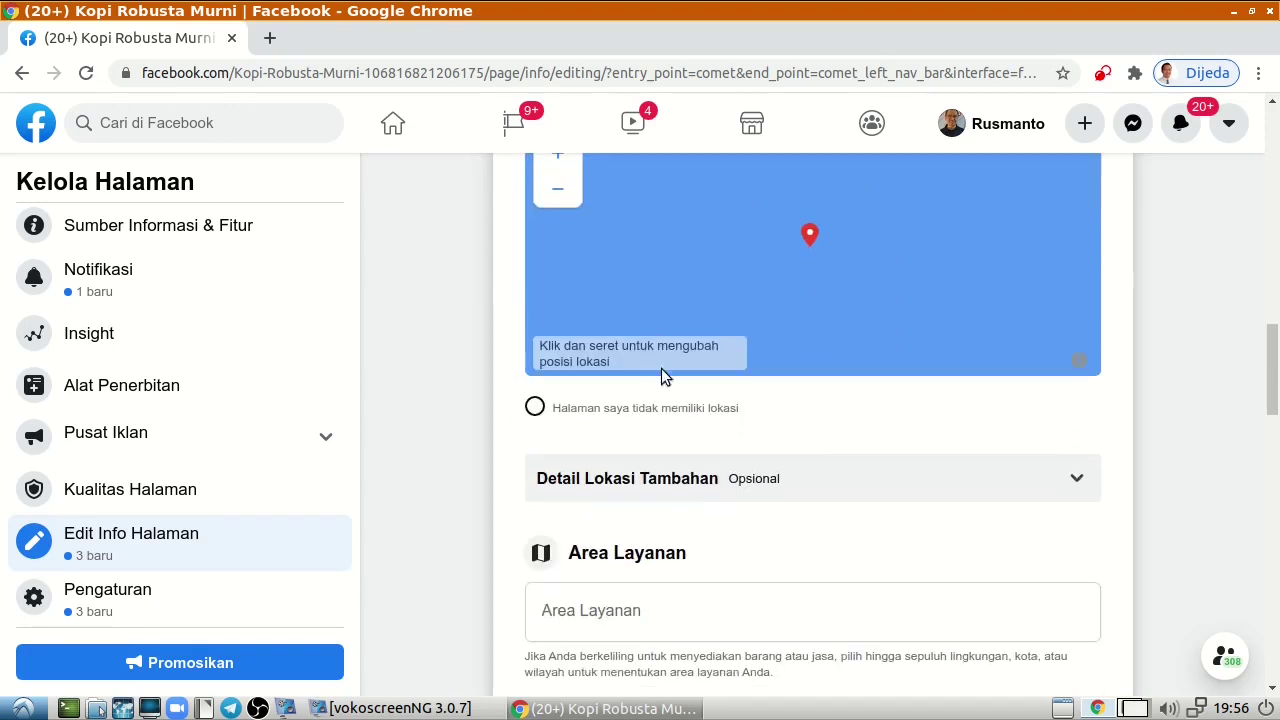
click(535, 409)
Add Daerah Khusus Ibukota Jakarta as a service area, then remove it again.
scroll(821, 468, down, 2)
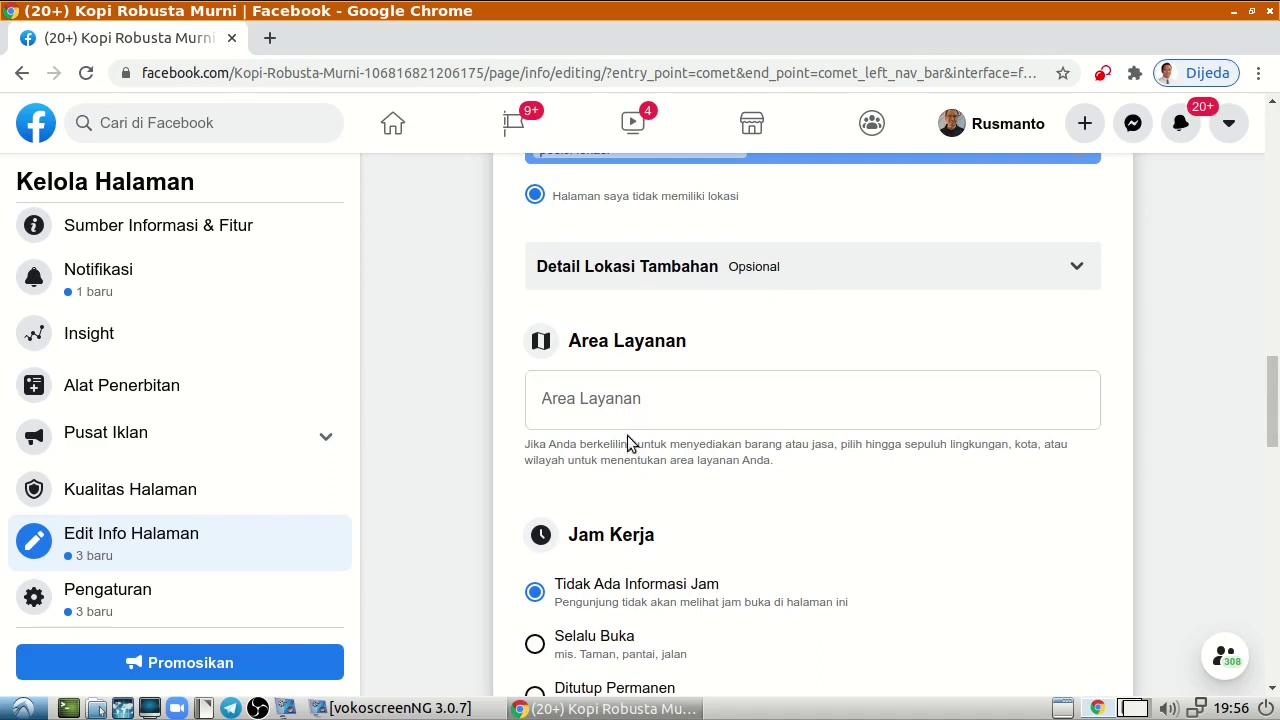
click(660, 399)
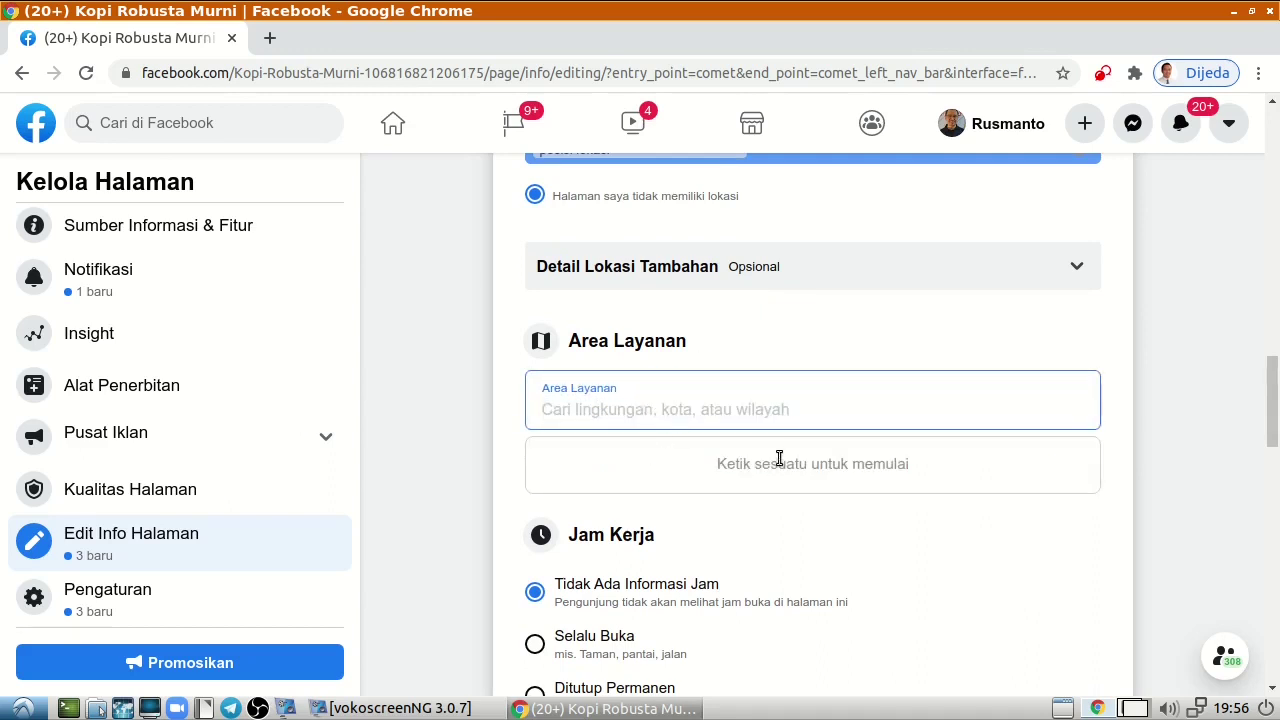
text(Jakrt)
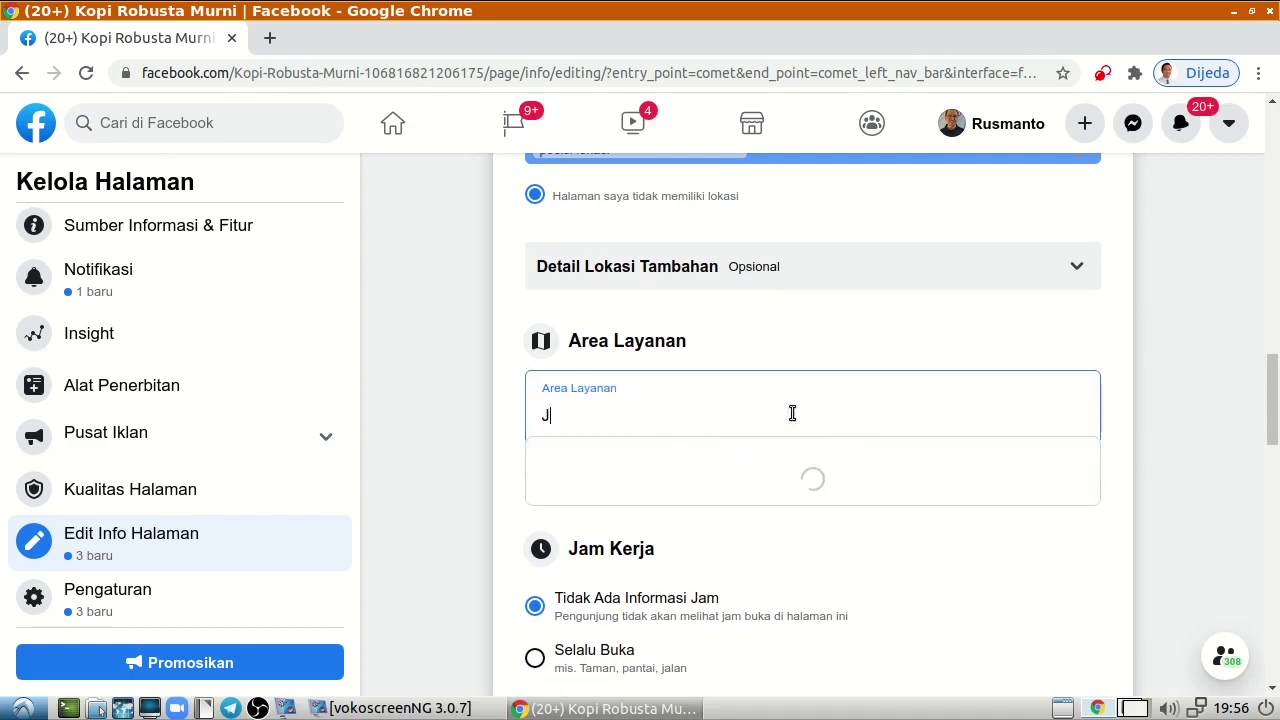
key(BackSpace)
key(BackSpace)
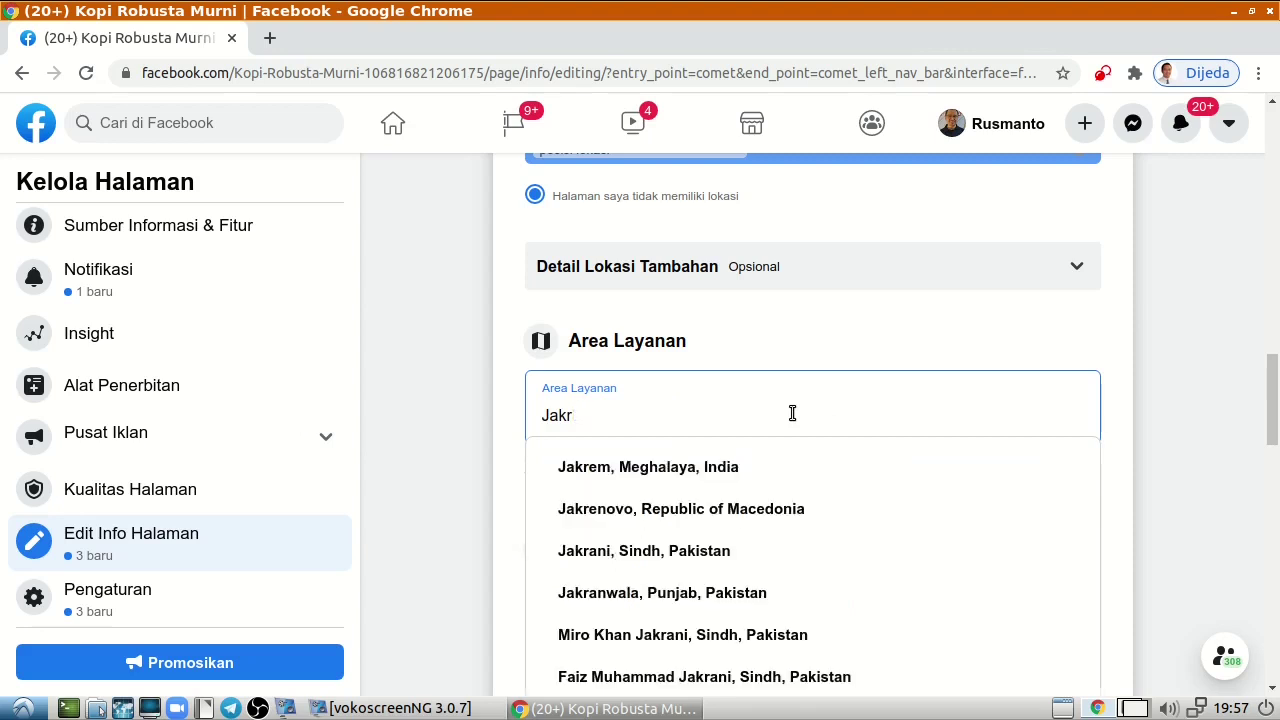
text(arta)
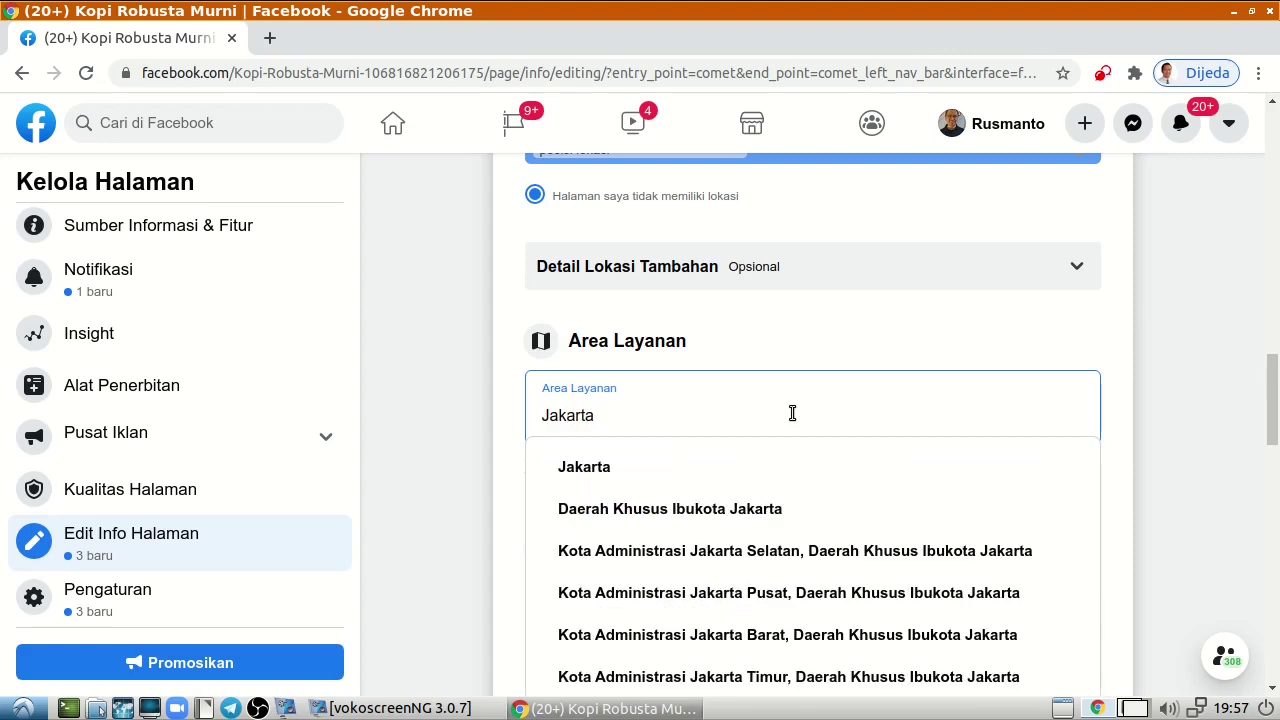
click(691, 514)
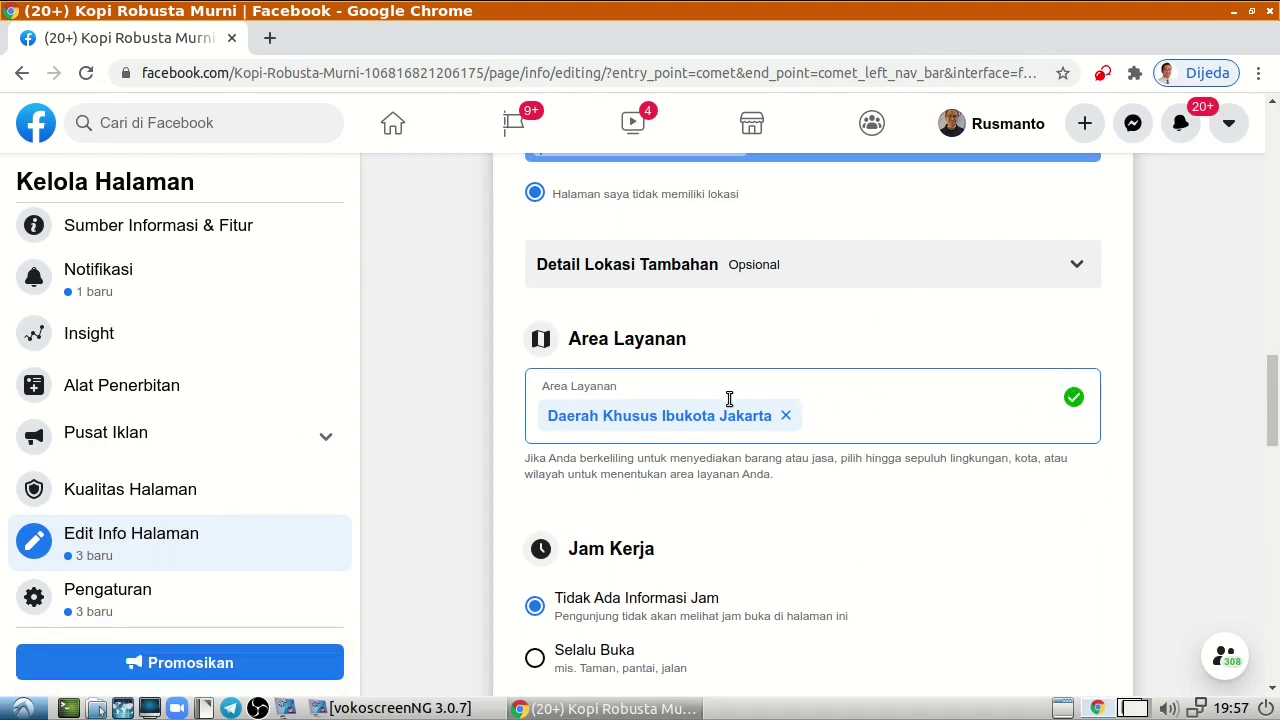
click(785, 416)
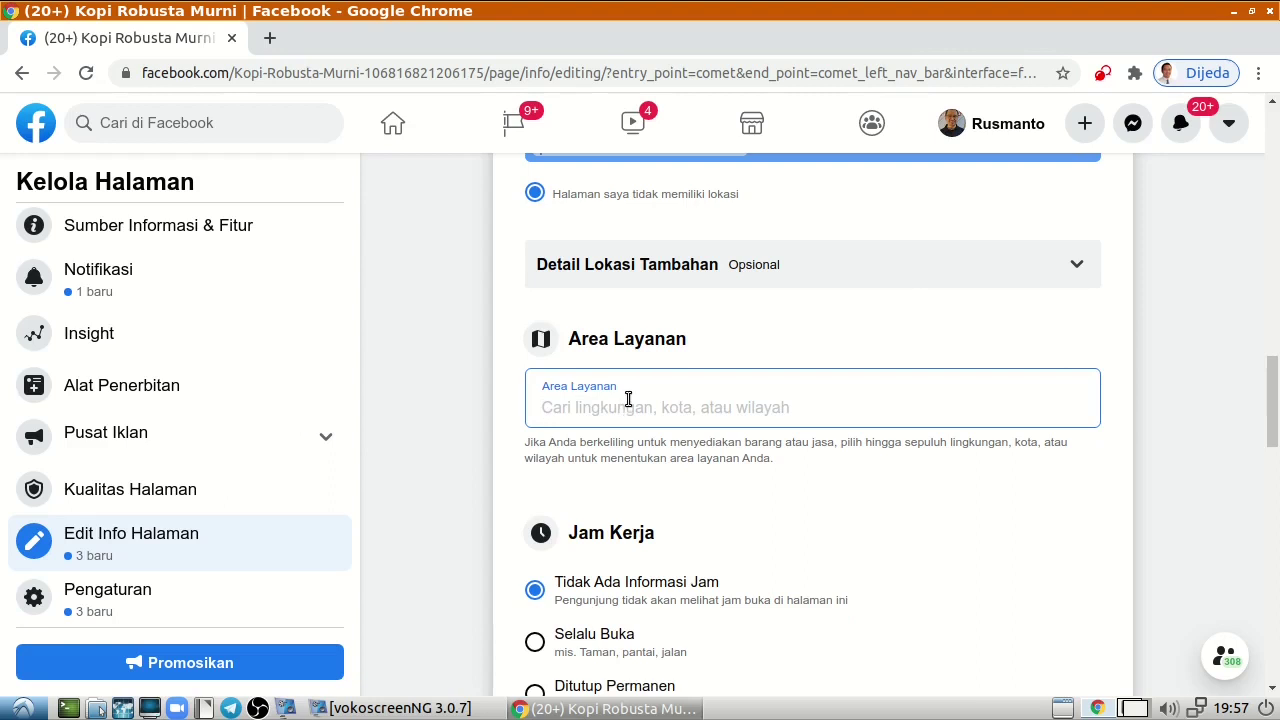
Set the Page's business hours to Selalu Buka.
scroll(935, 612, down, 4)
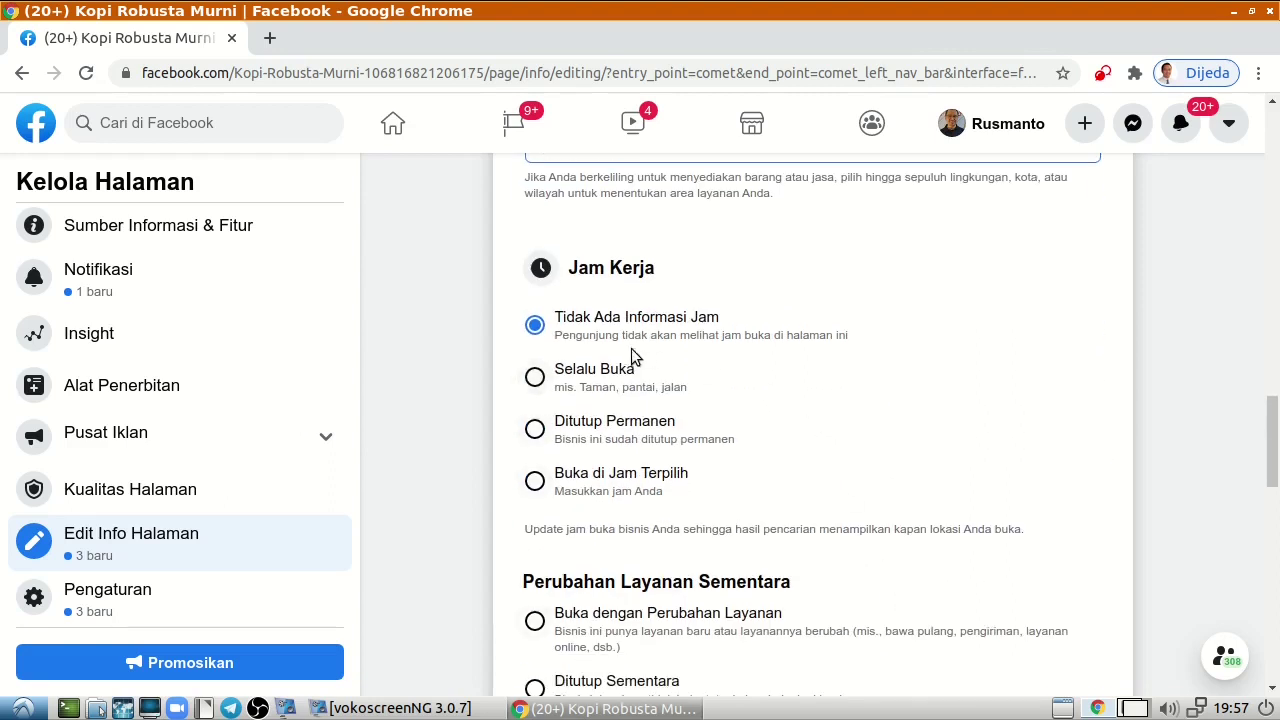
scroll(540, 385, down, 1)
click(536, 380)
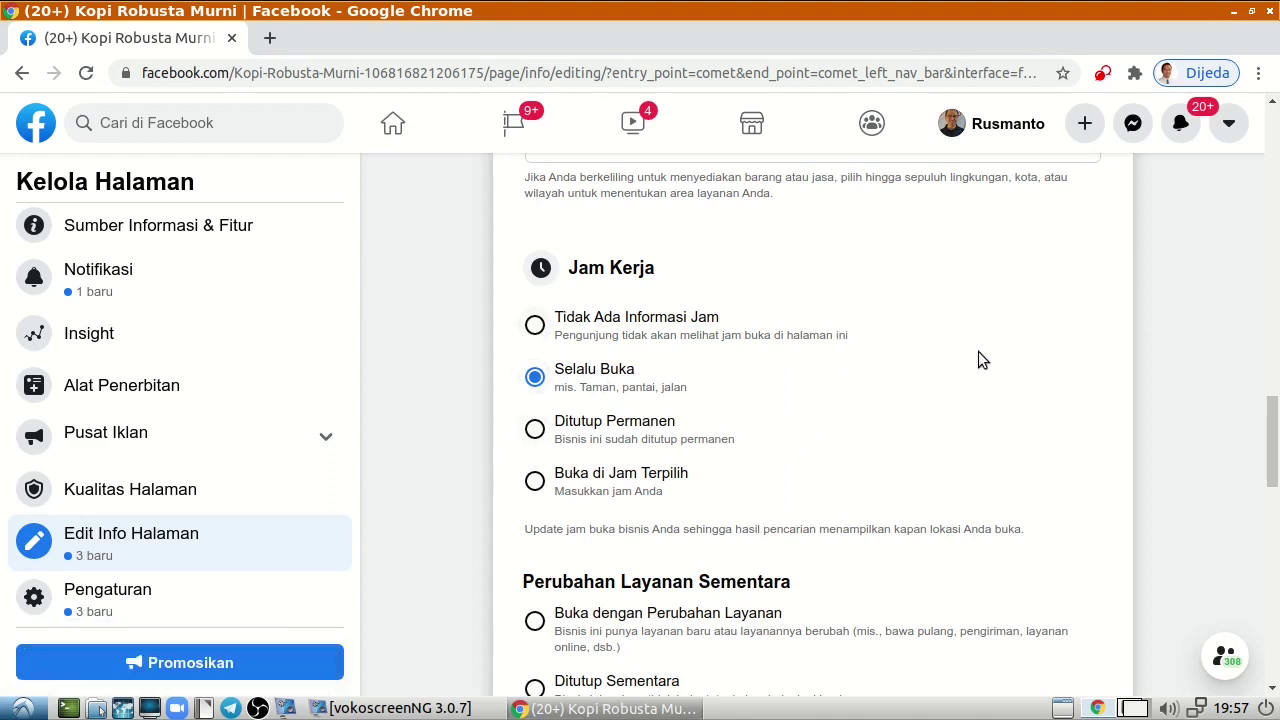
scroll(967, 573, down, 1)
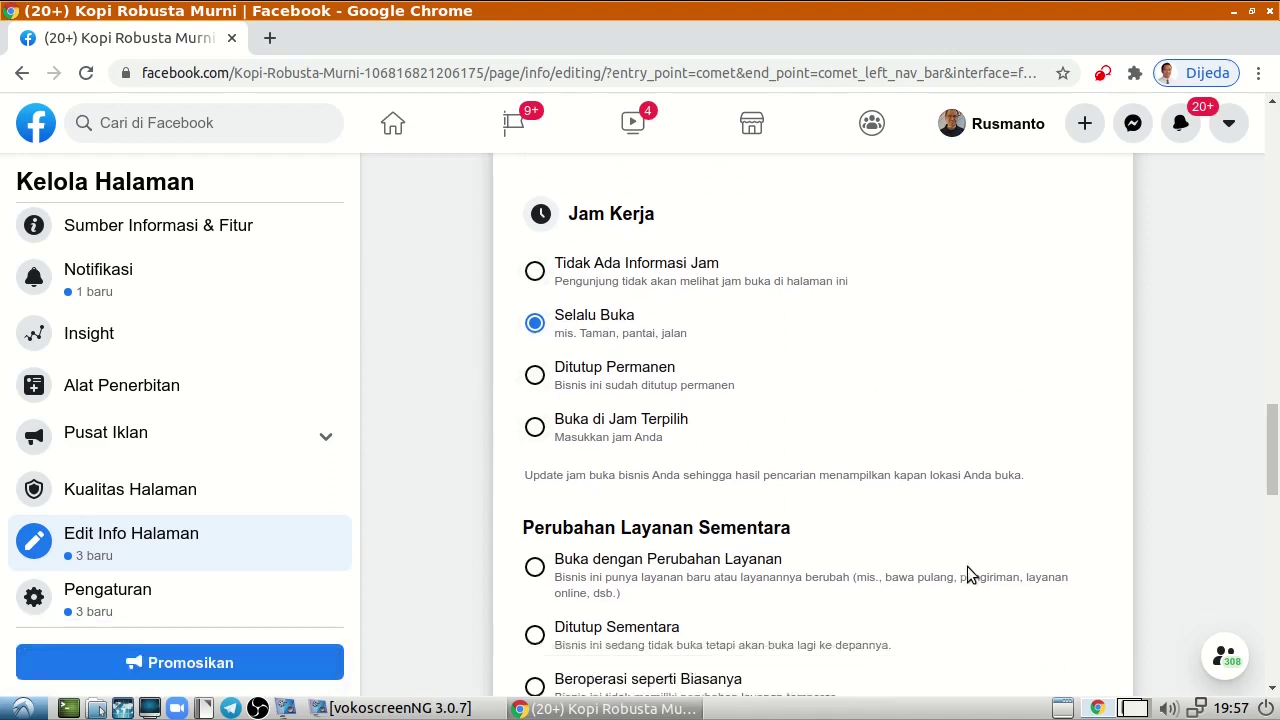
scroll(967, 566, down, 3)
scroll(968, 562, down, 4)
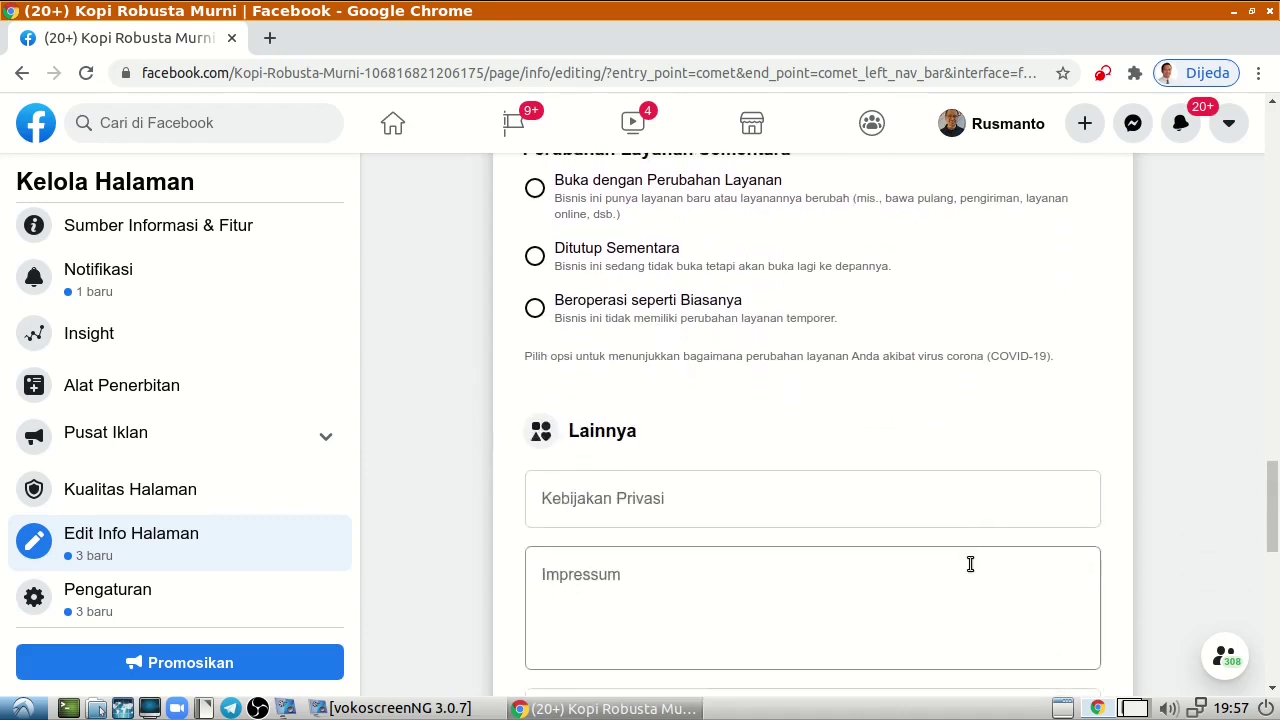
scroll(969, 563, down, 3)
scroll(910, 430, down, 2)
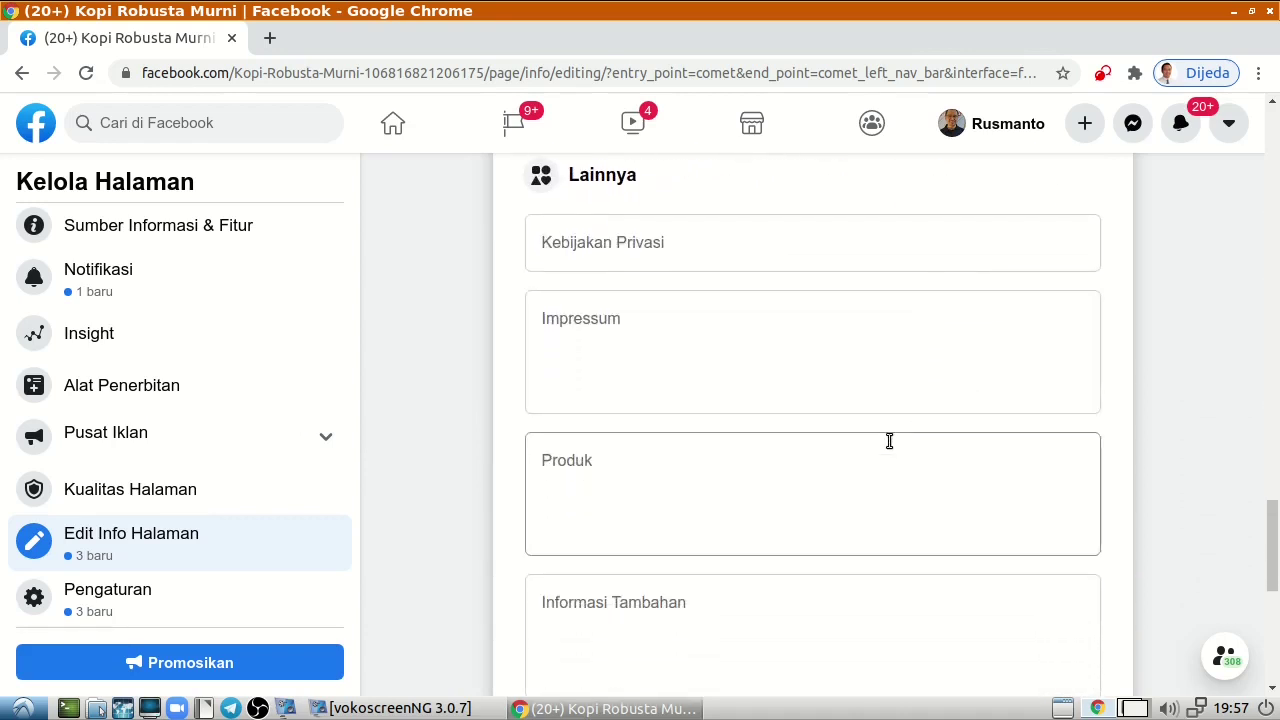
click(889, 441)
scroll(906, 528, up, 1)
scroll(957, 500, down, 4)
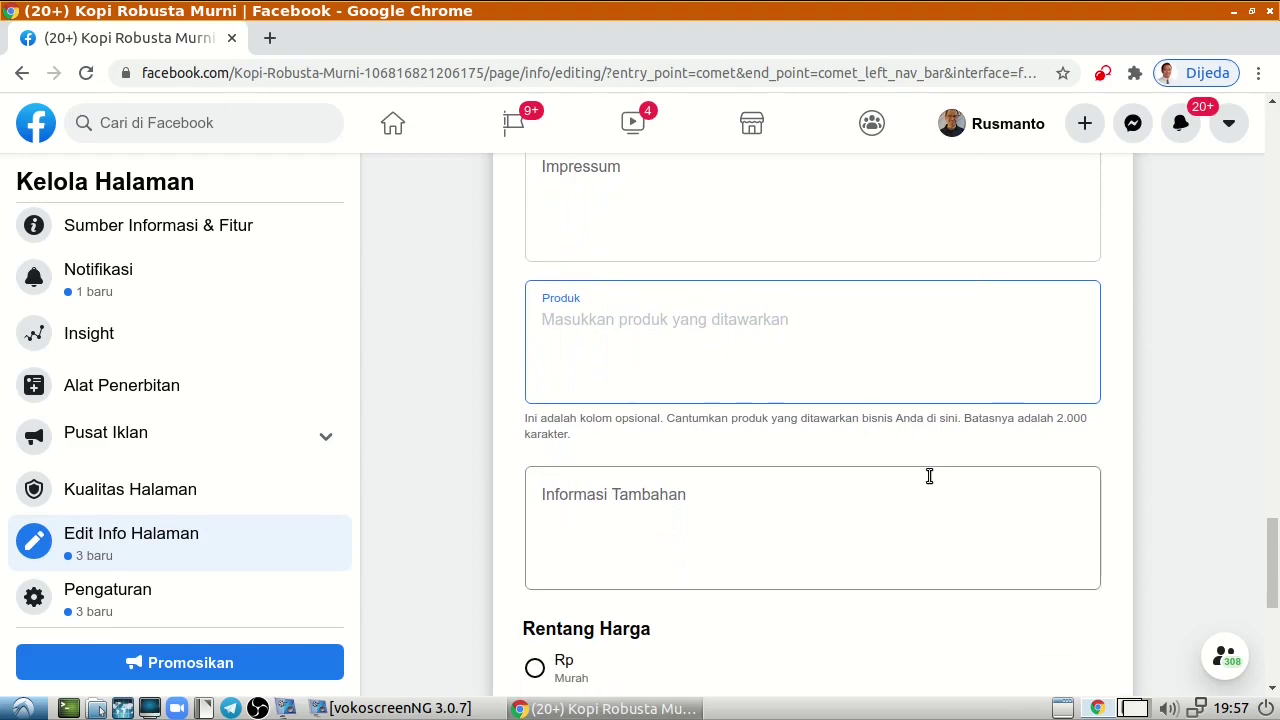
scroll(818, 491, down, 2)
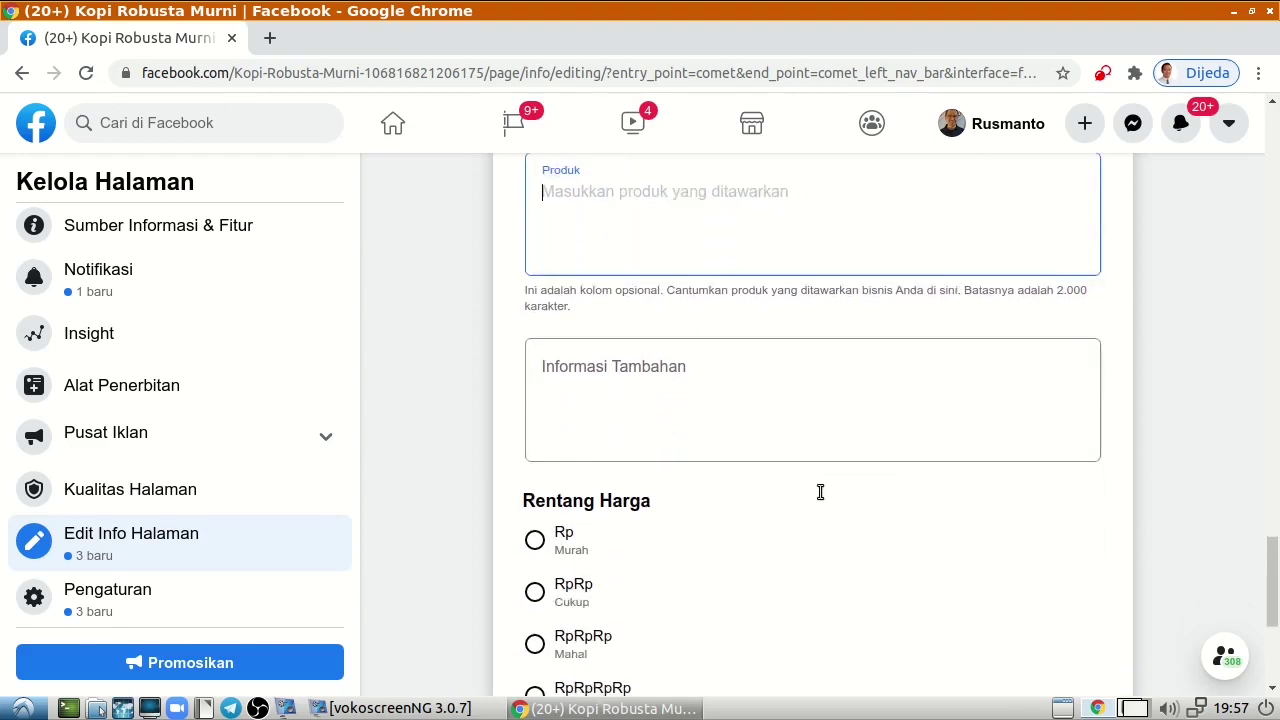
scroll(820, 491, down, 1)
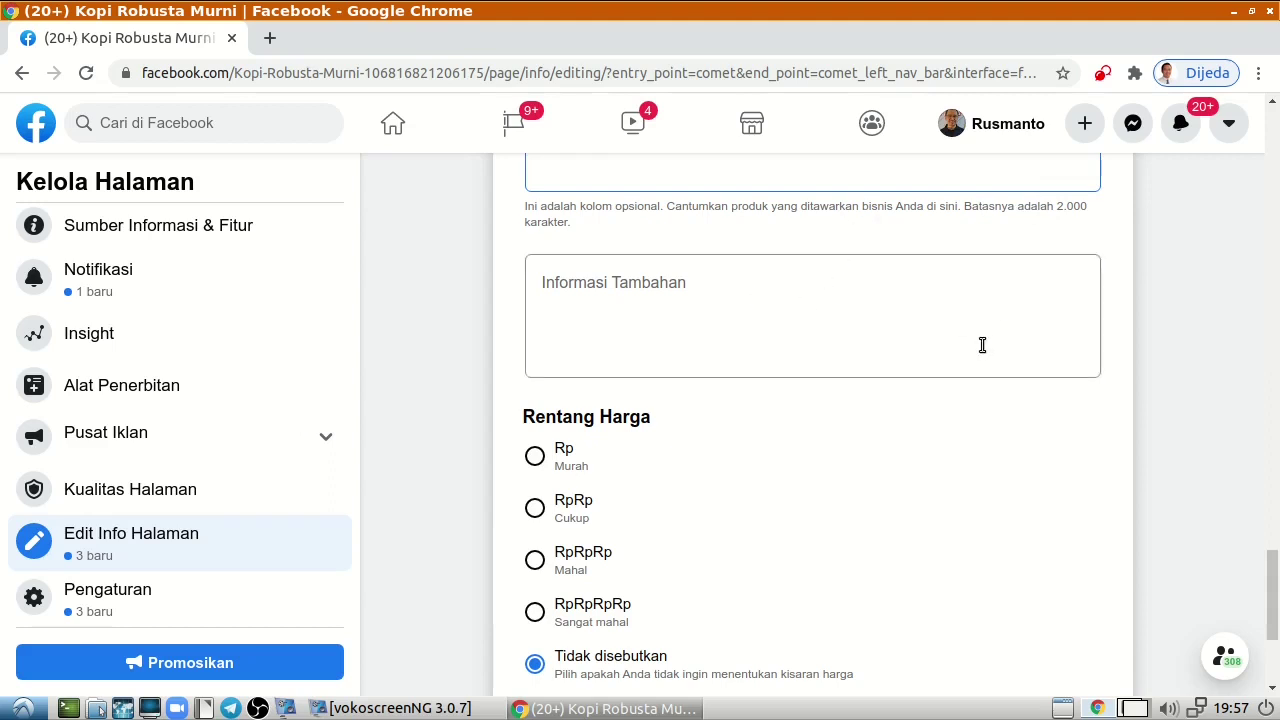
scroll(1073, 436, down, 3)
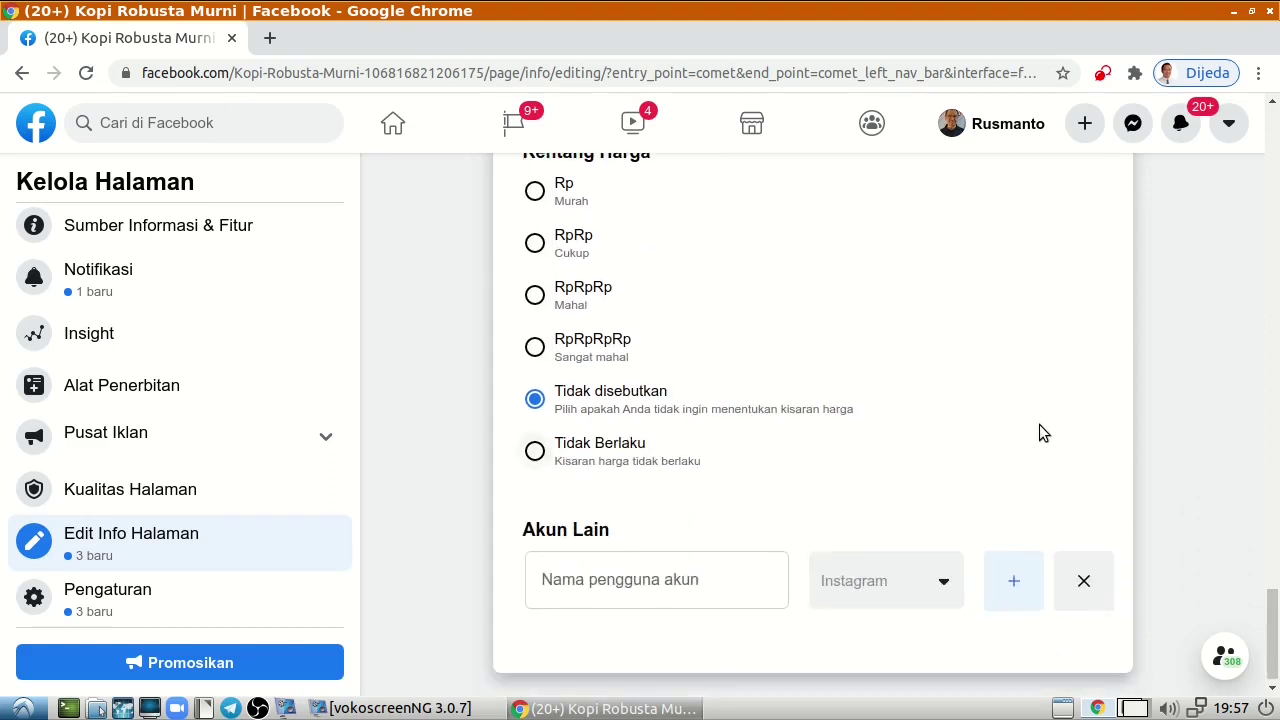
scroll(1036, 397, up, 2)
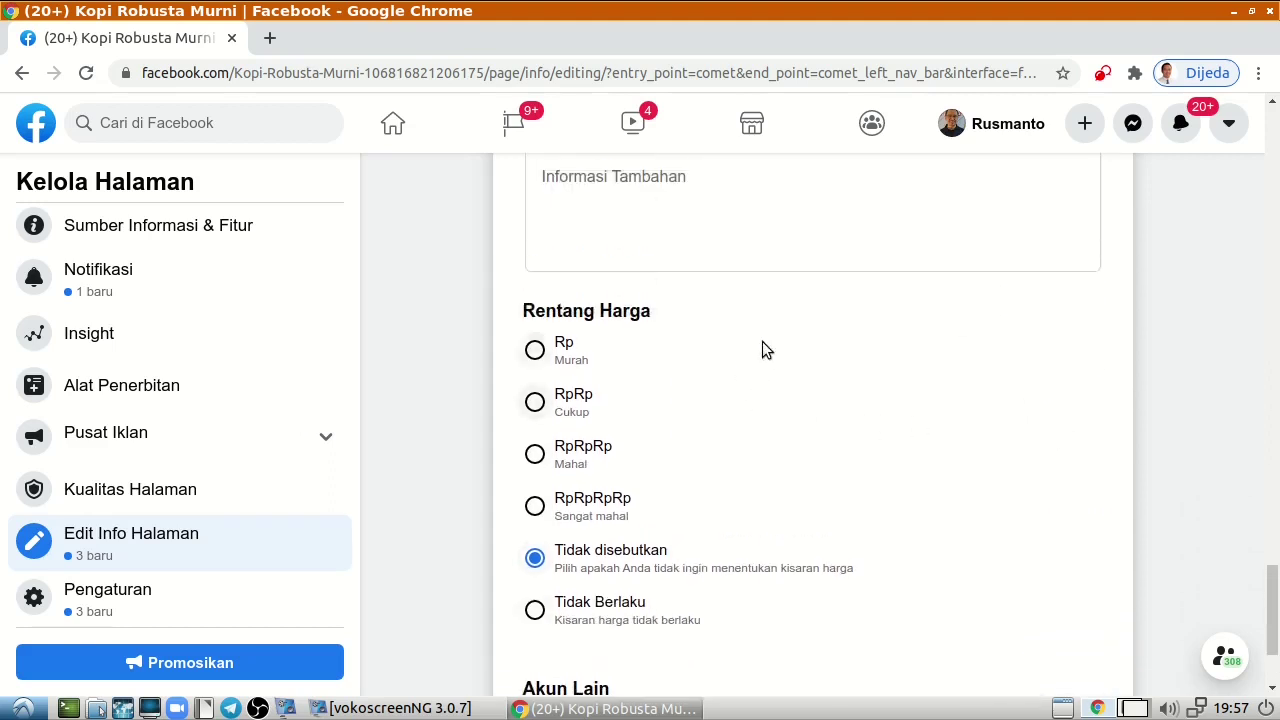
scroll(843, 459, down, 2)
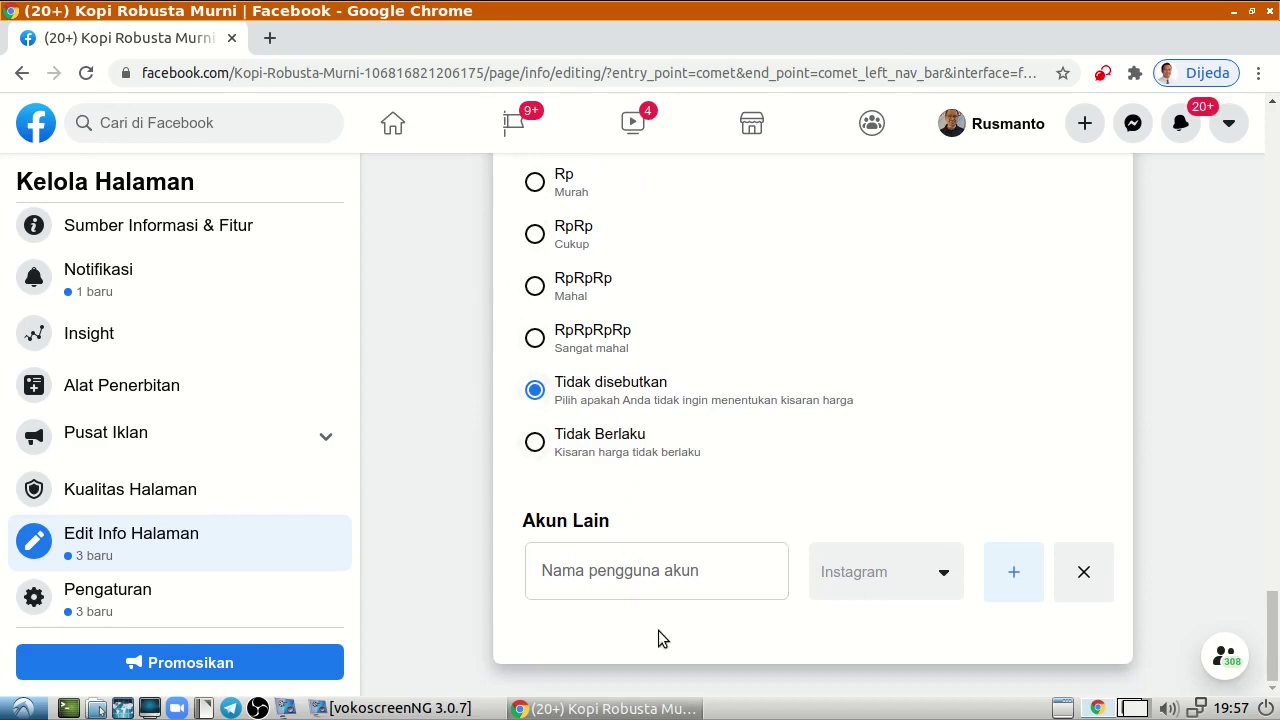
click(641, 580)
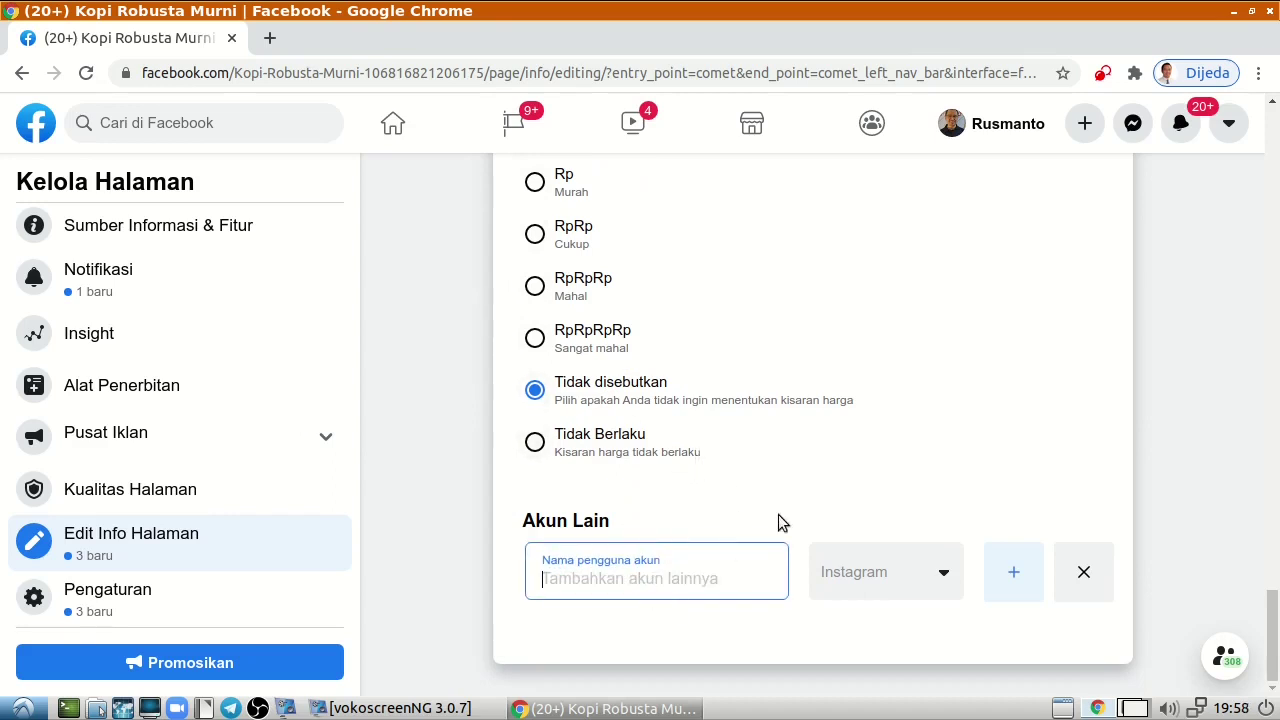
click(922, 578)
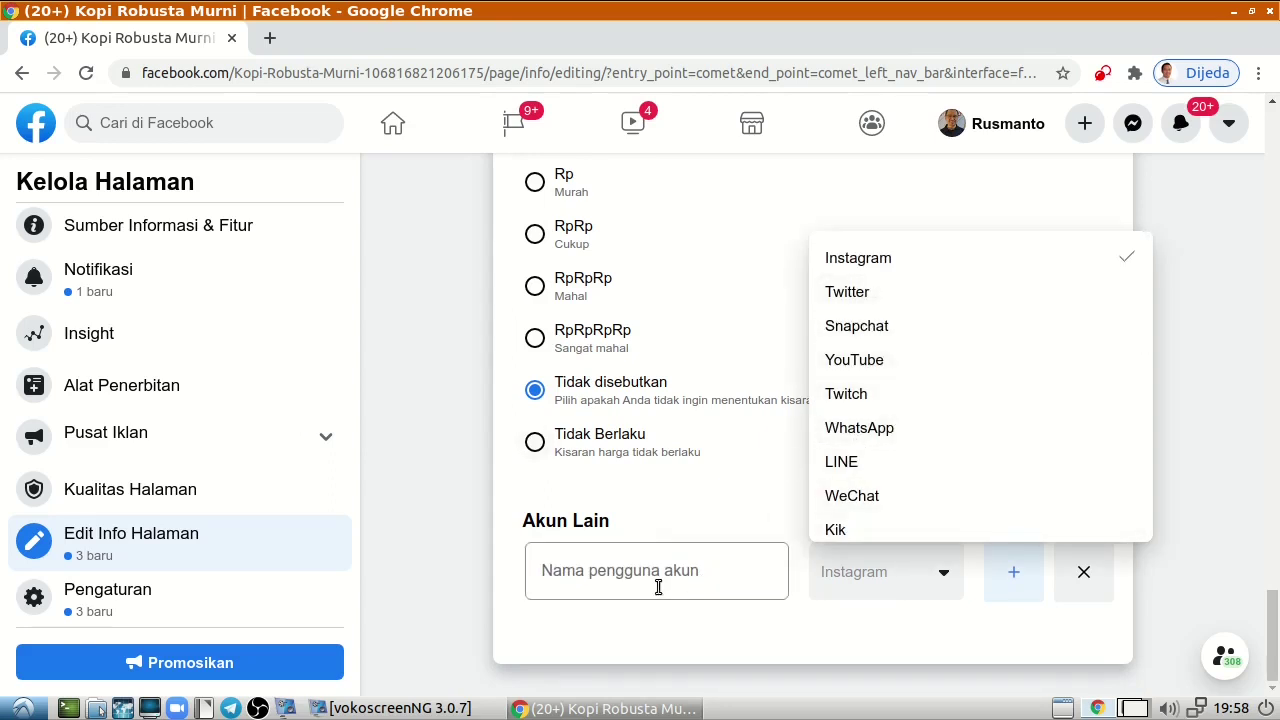
click(717, 564)
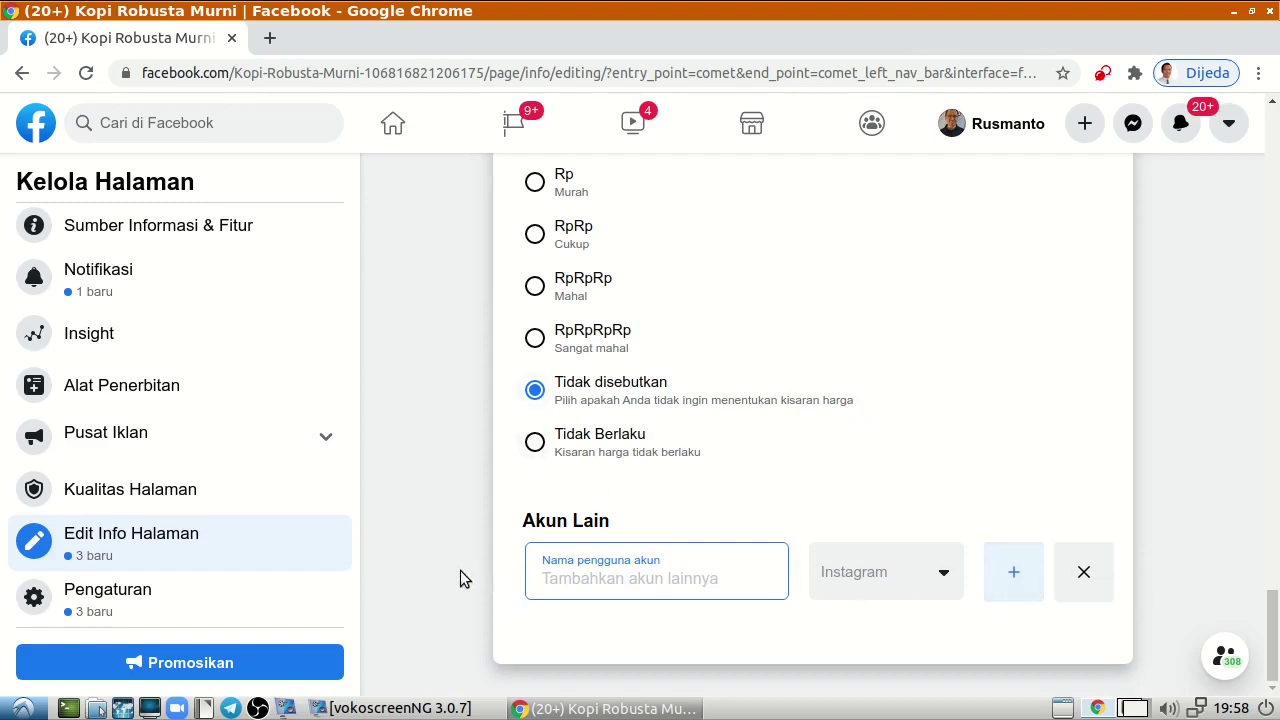
scroll(517, 477, up, 5)
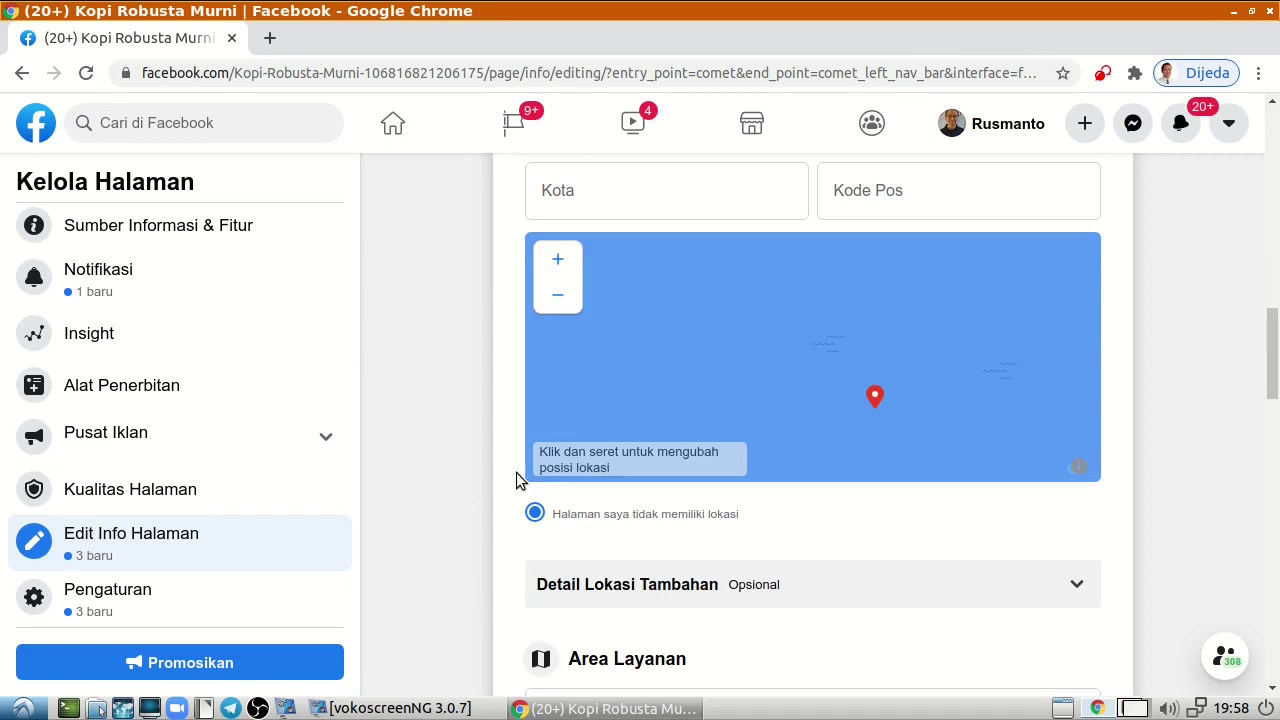
Go to Settings > Peran Halaman and scroll to the Tetapkan Peran Halaman Baru field.
click(96, 600)
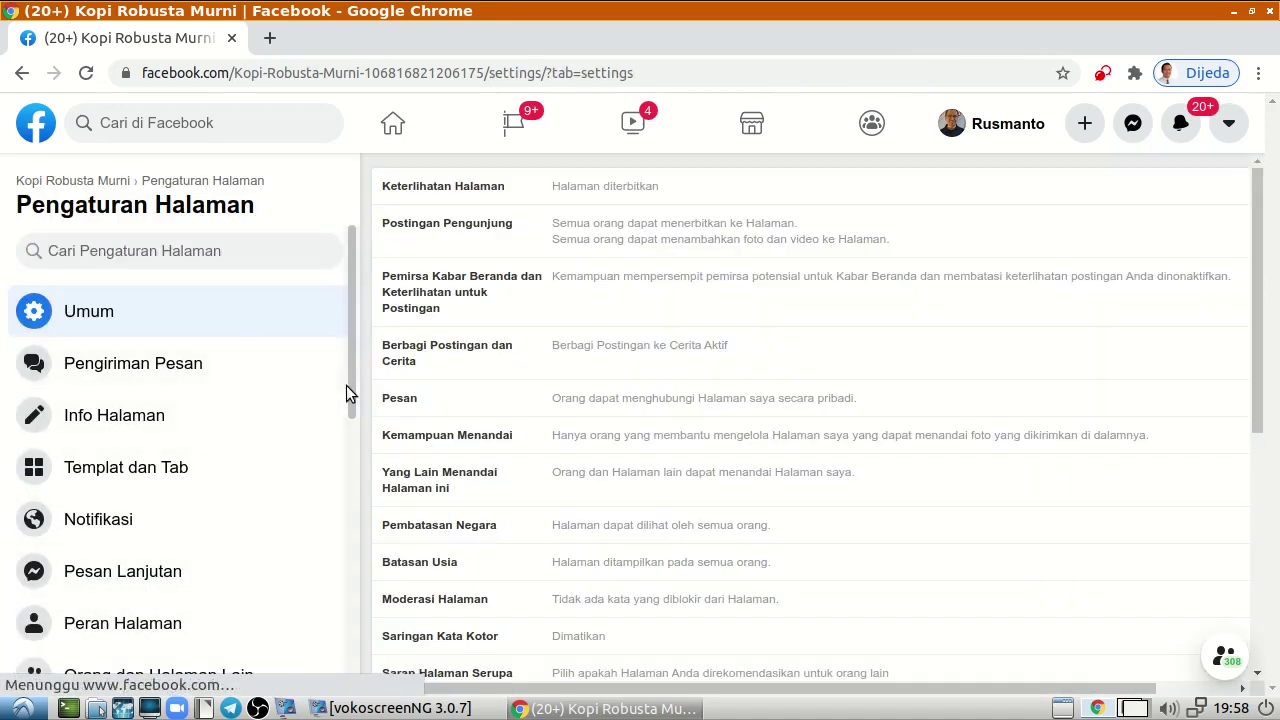
drag(350, 395, 345, 470)
click(145, 451)
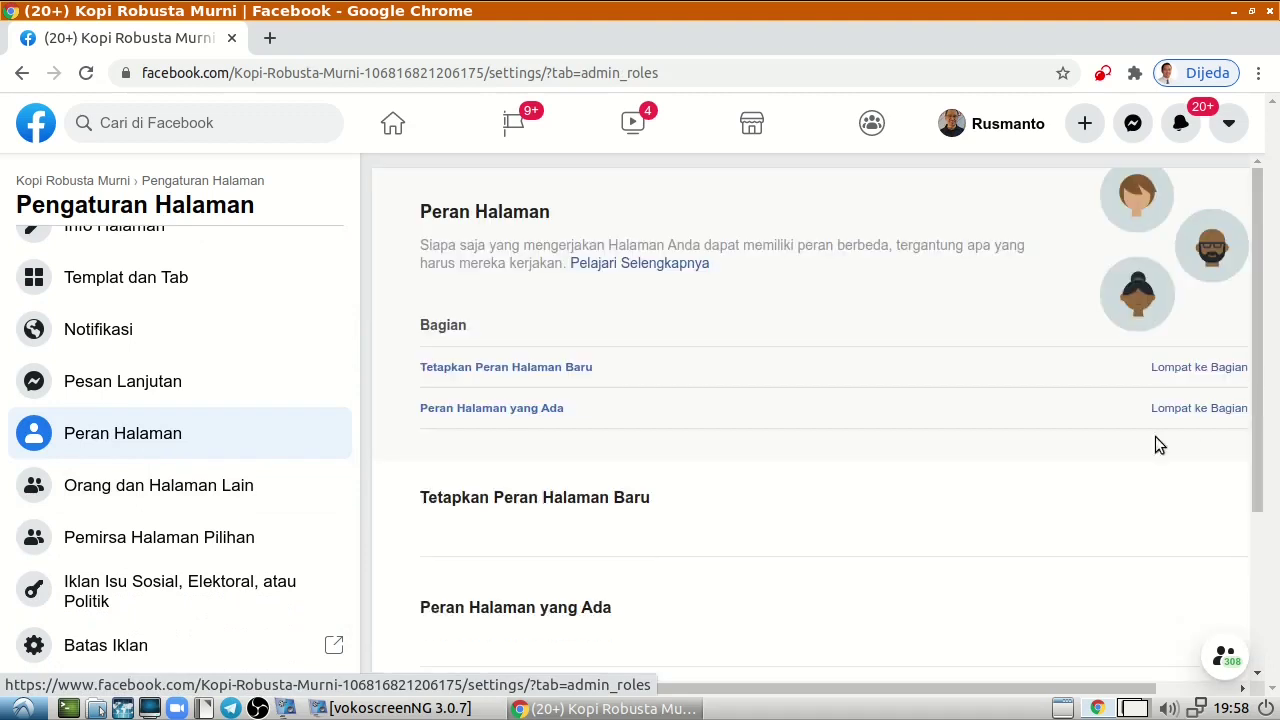
drag(1251, 417, 1260, 457)
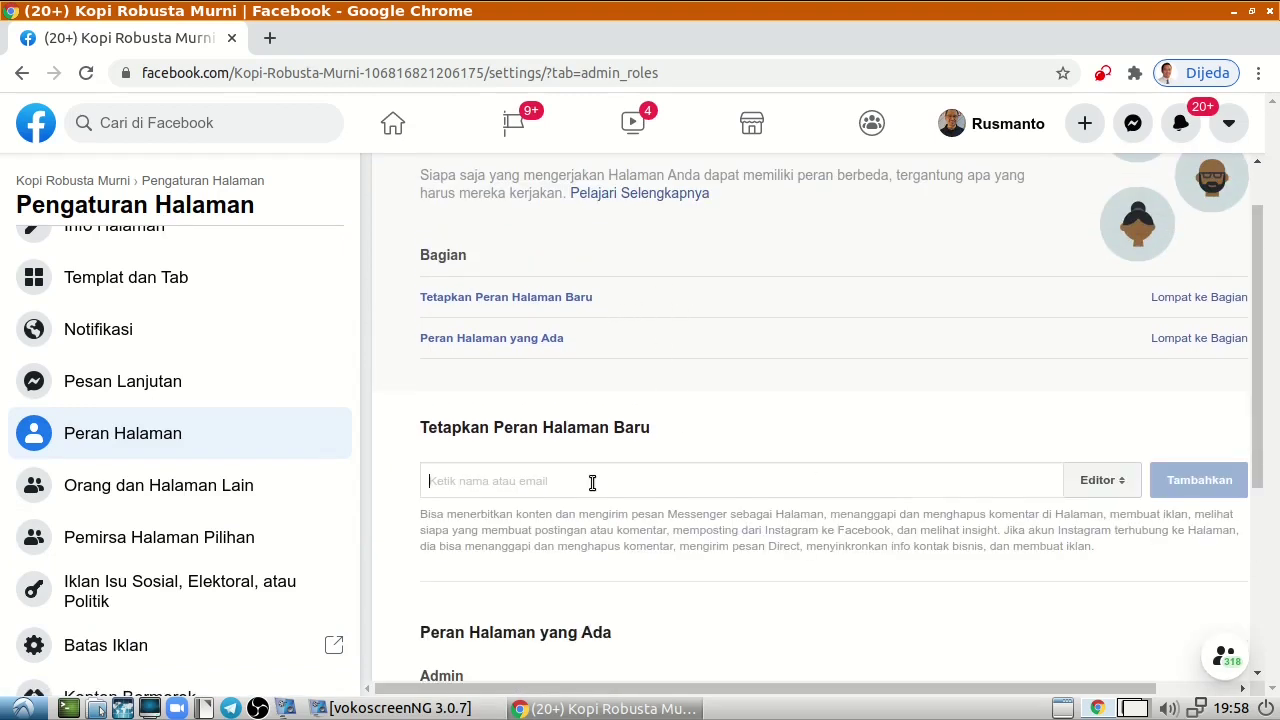
Search for the friend, pick them from the suggestions, and change their role from Editor to Admin.
click(592, 483)
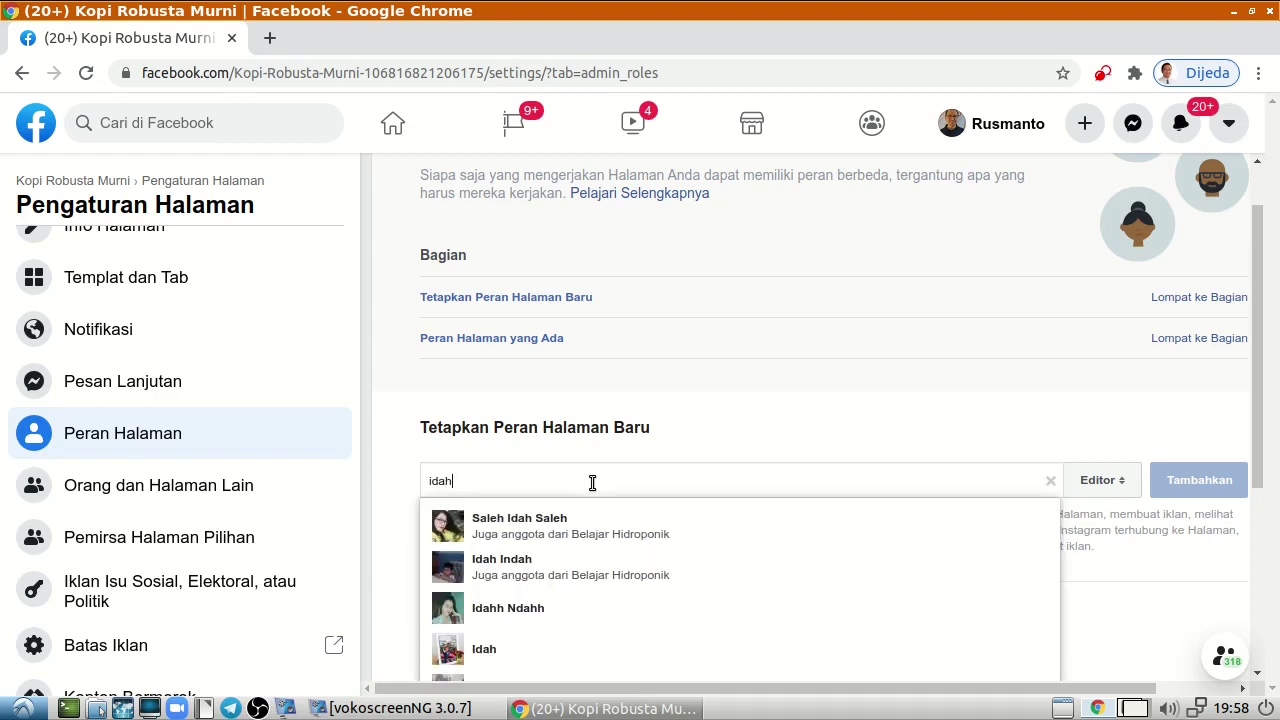
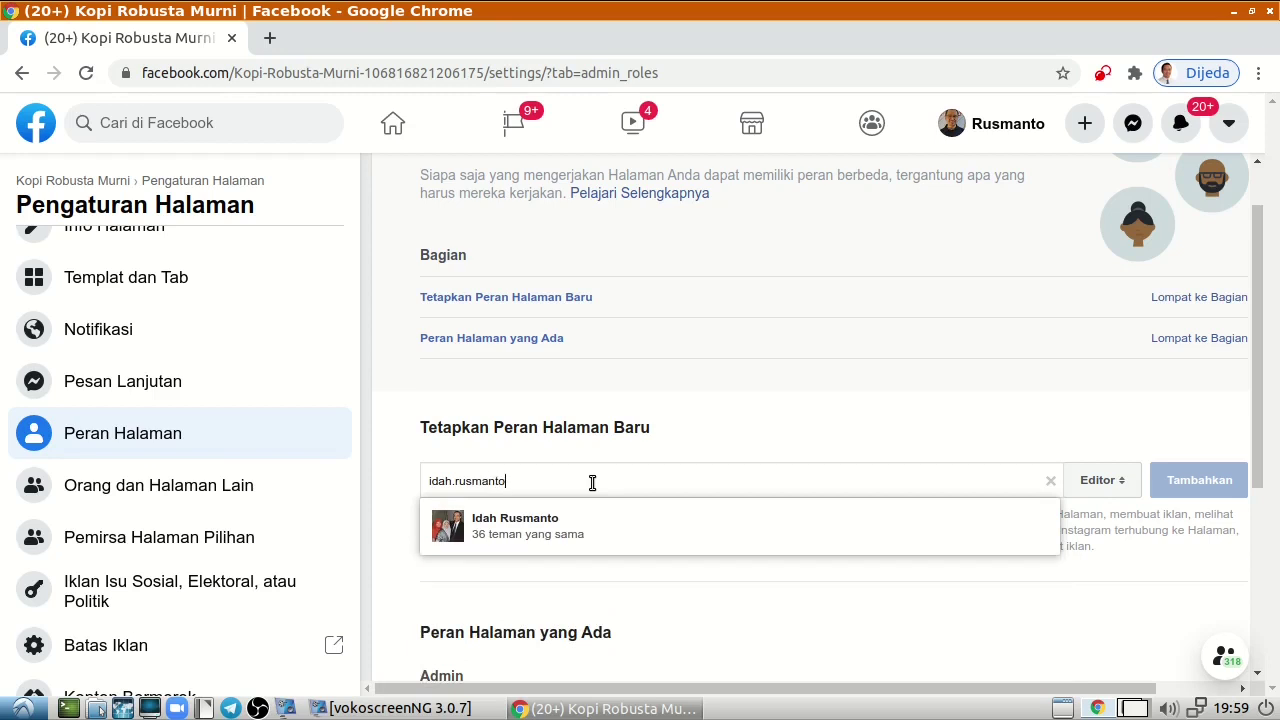
click(559, 515)
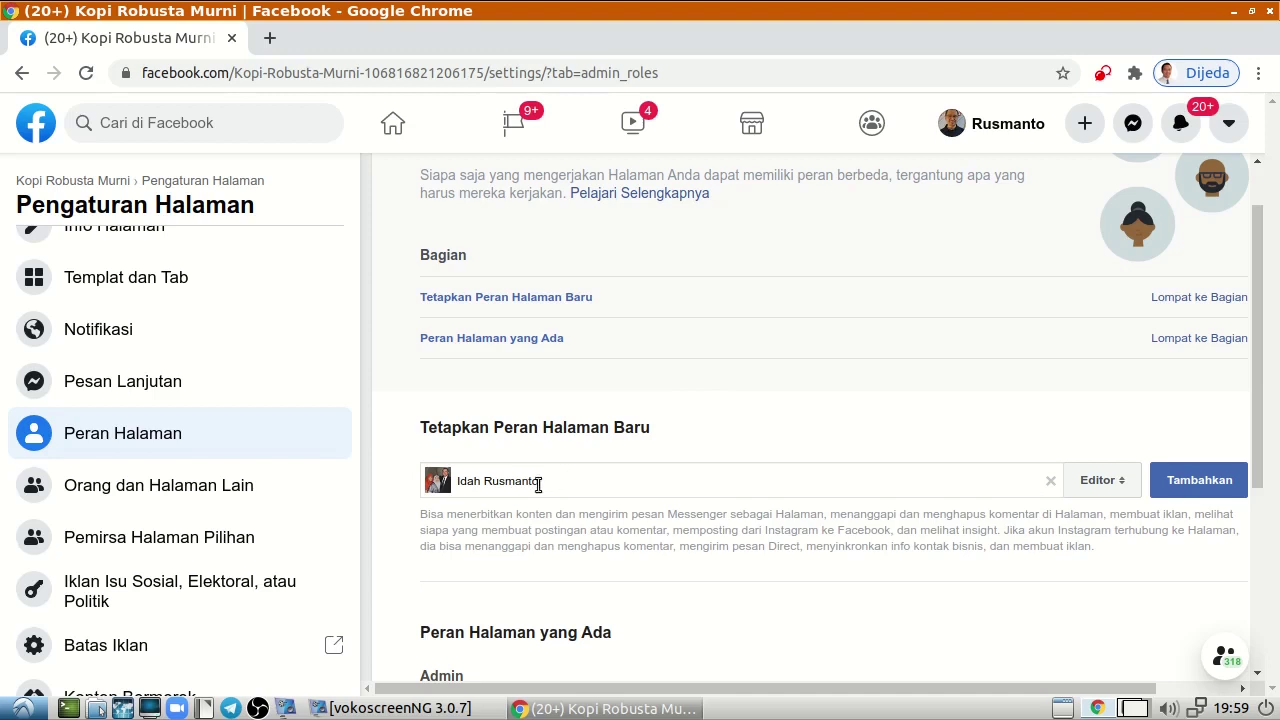
click(1128, 494)
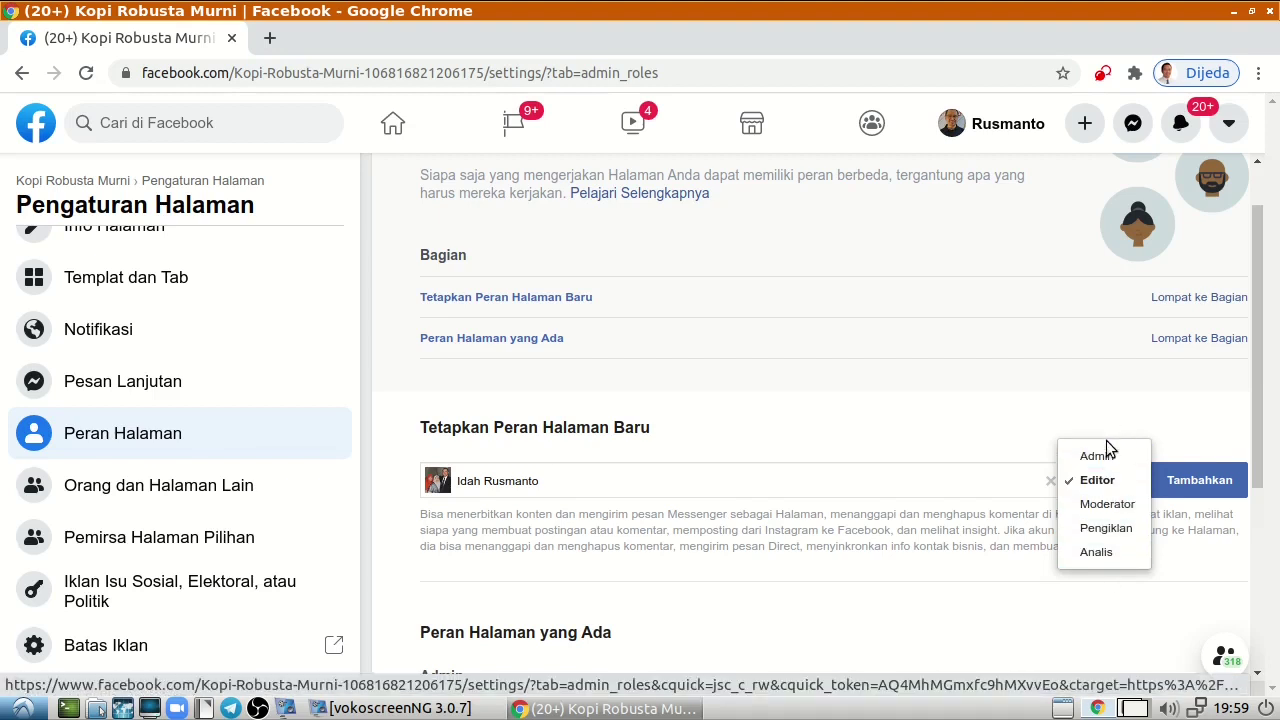
click(1133, 455)
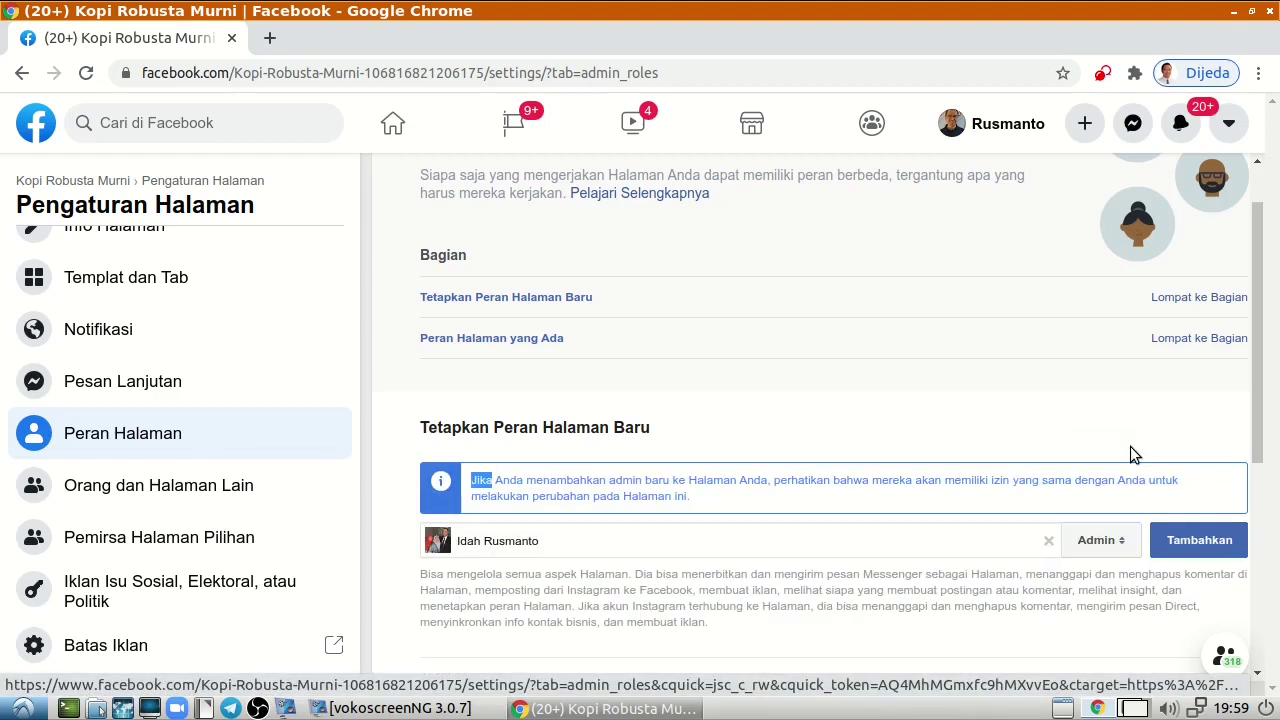
Add the friend as Admin, confirm with the account password, and decline Chrome's password saving.
click(1199, 540)
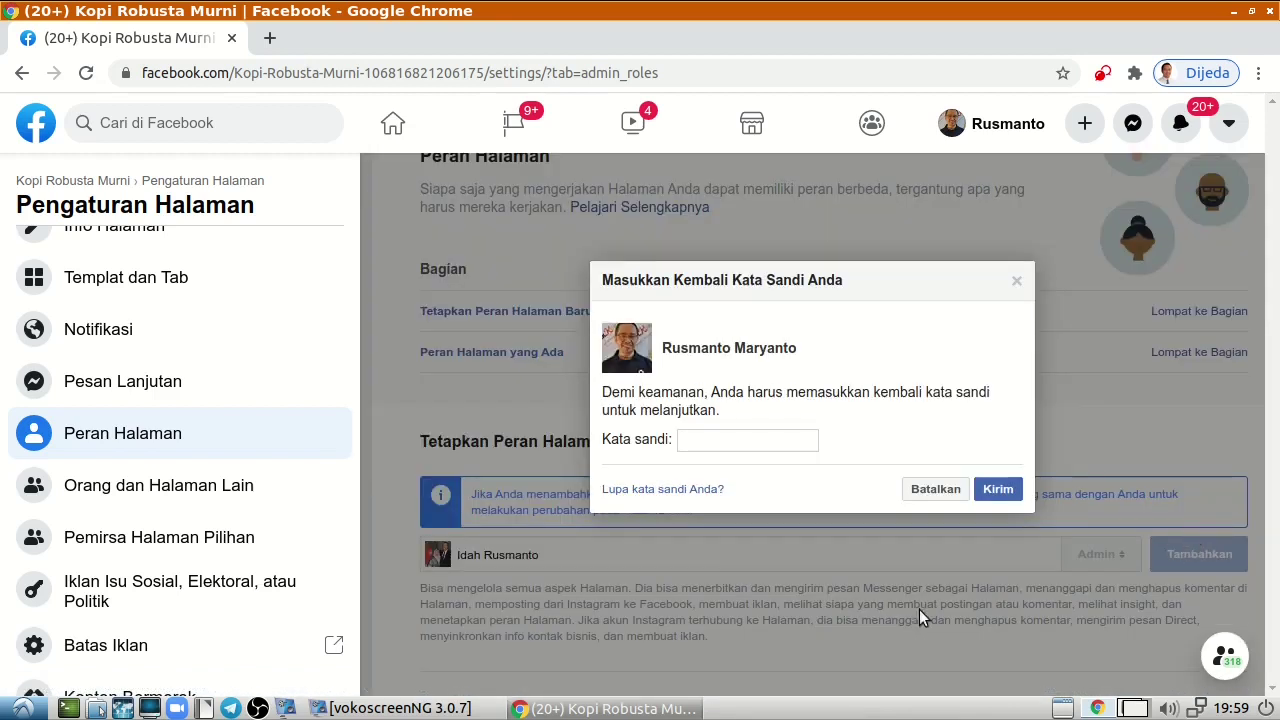
click(720, 442)
text(•)
click(995, 490)
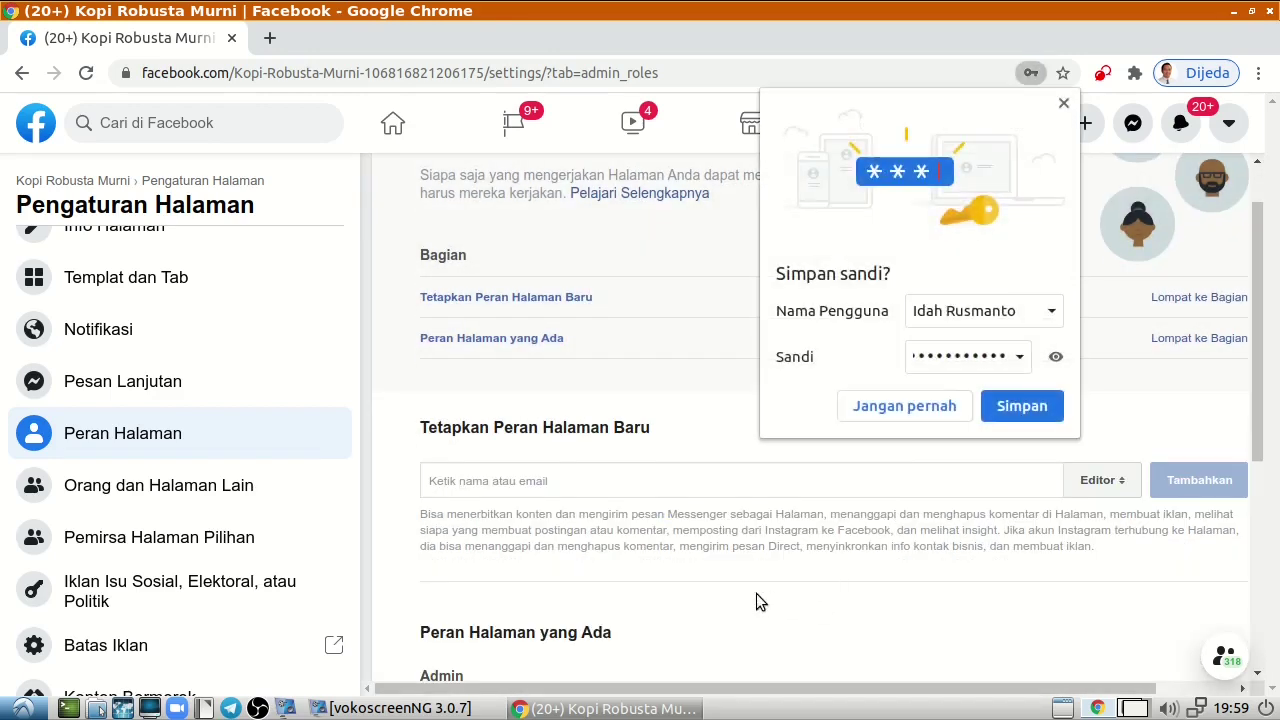
click(940, 406)
scroll(699, 586, down, 5)
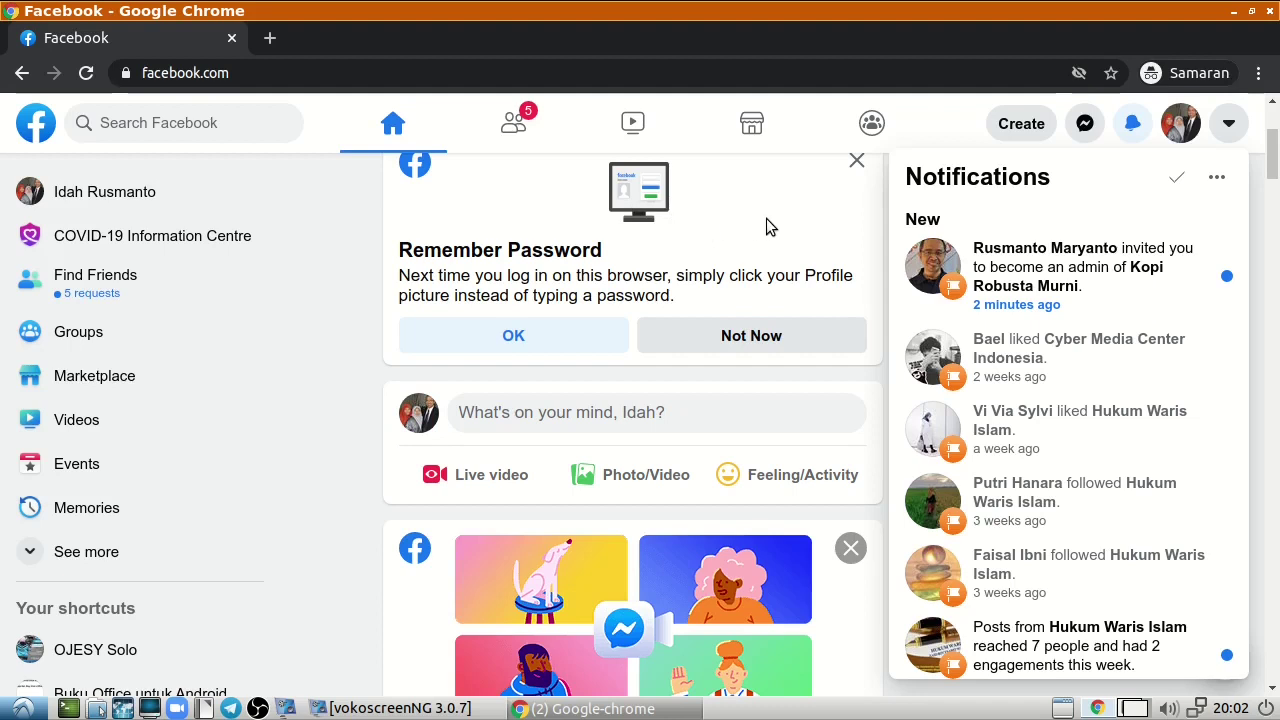
From the invited account's notifications, accept the Kopi Robusta Murni admin invitation.
click(1128, 128)
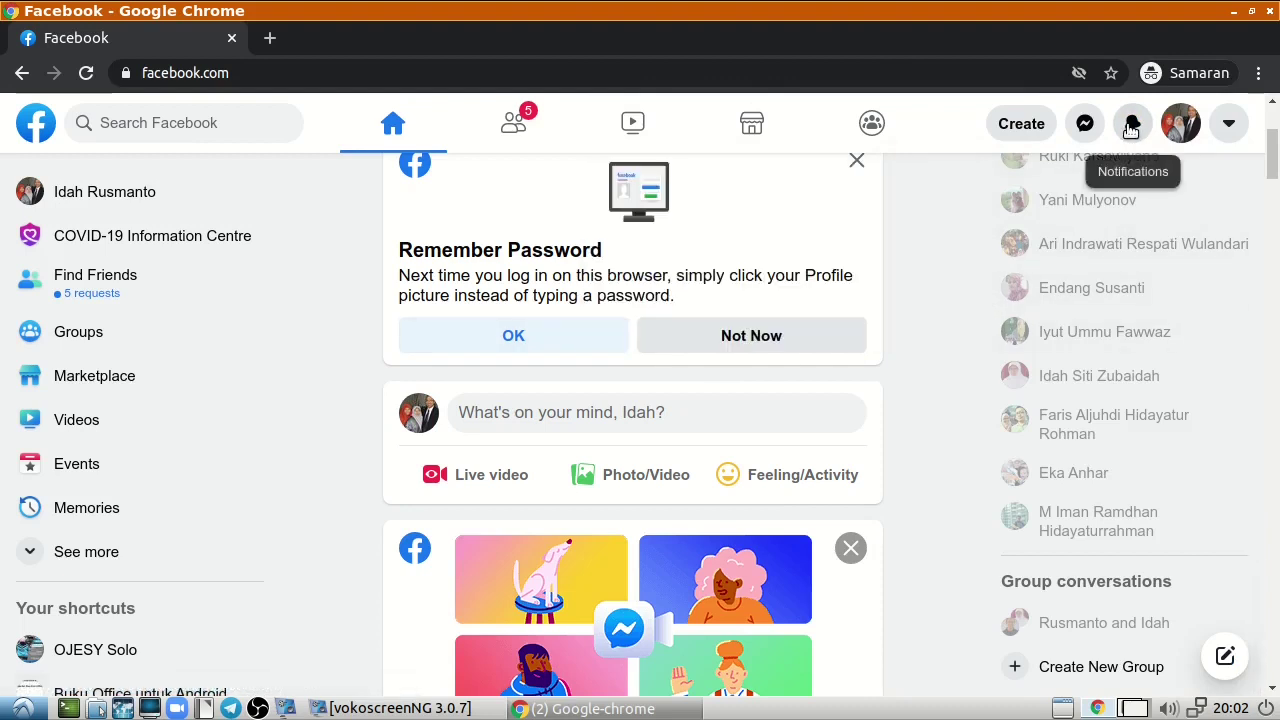
click(1130, 130)
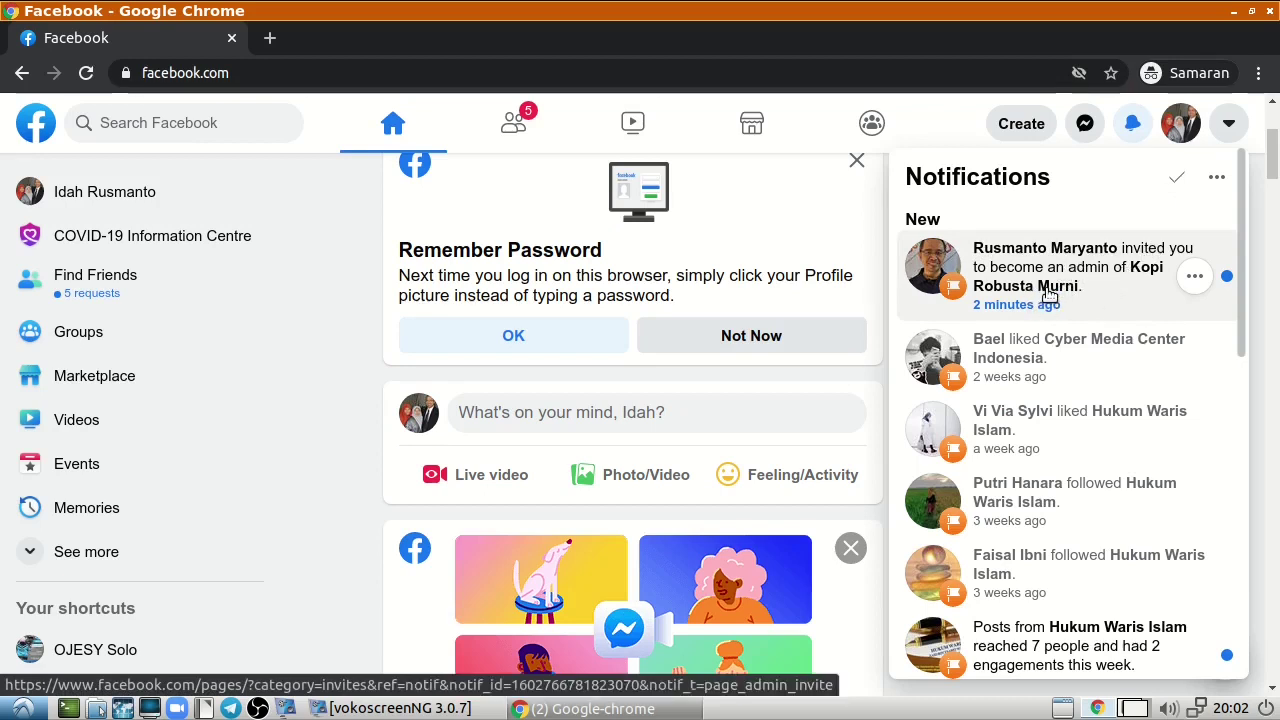
click(1048, 292)
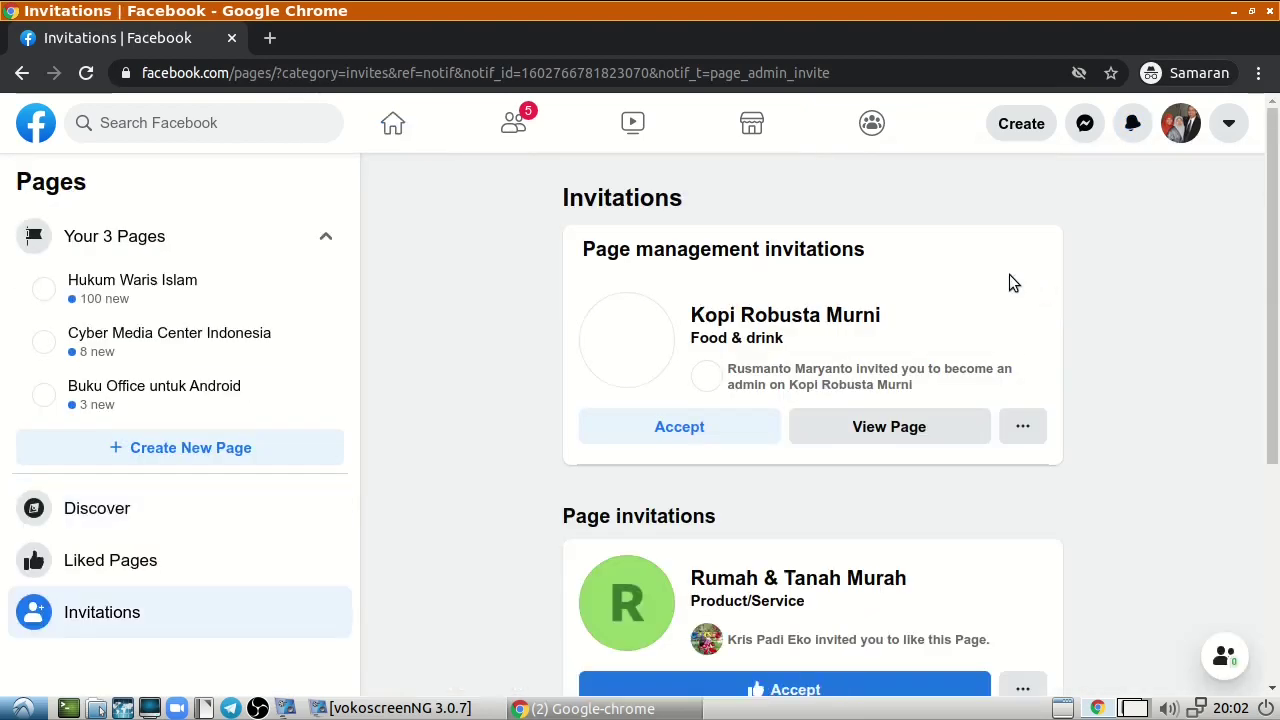
click(684, 438)
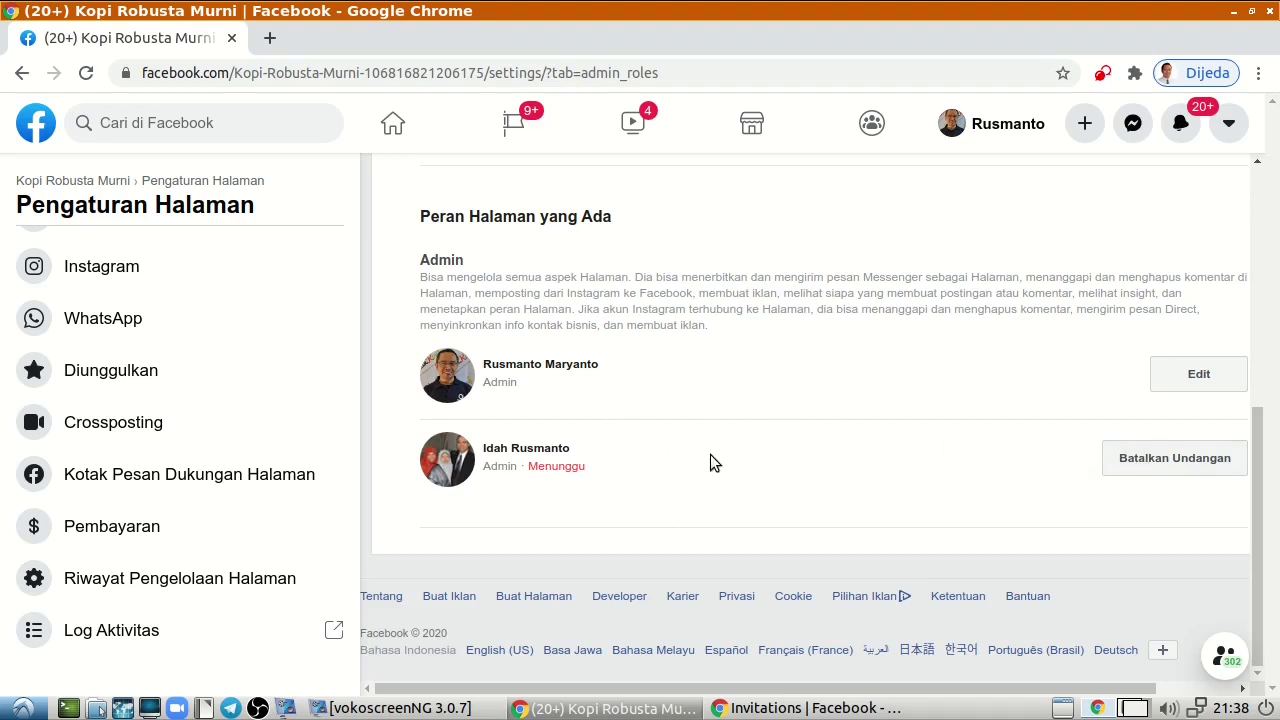
Reload Page Roles, then remove and confirm removal of the original account's admin role.
click(86, 73)
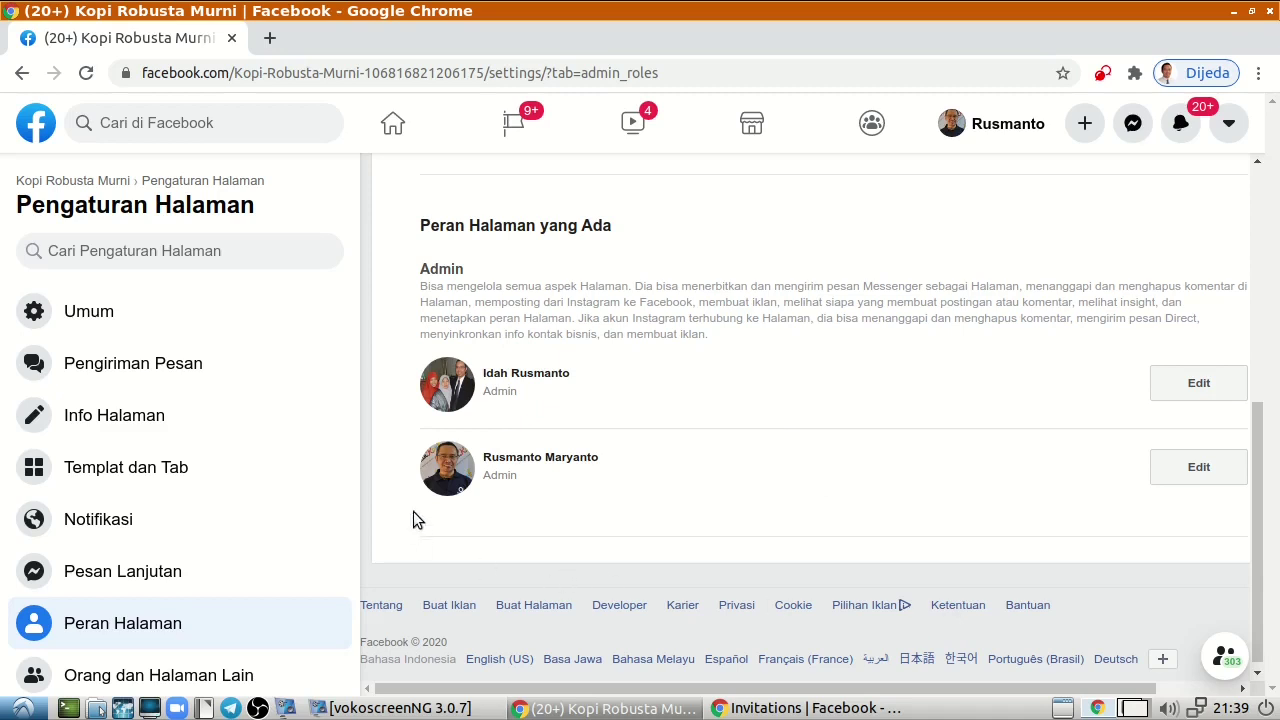
click(1197, 469)
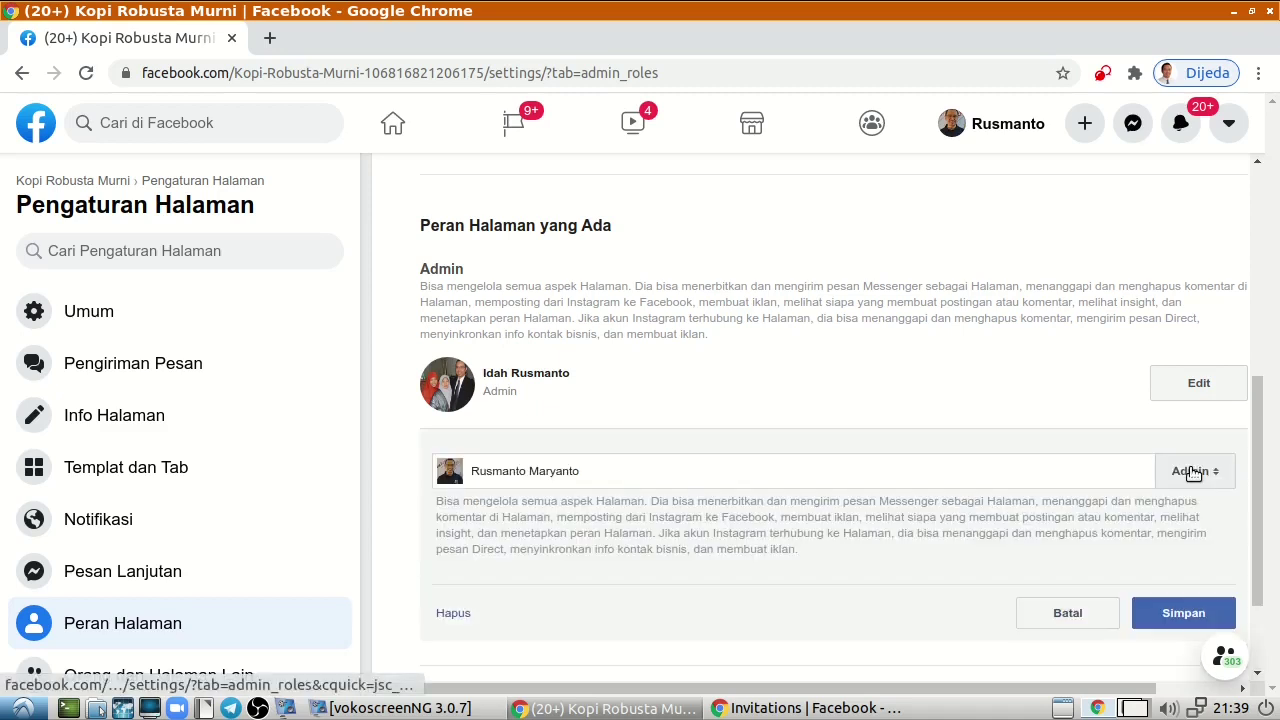
scroll(958, 528, down, 2)
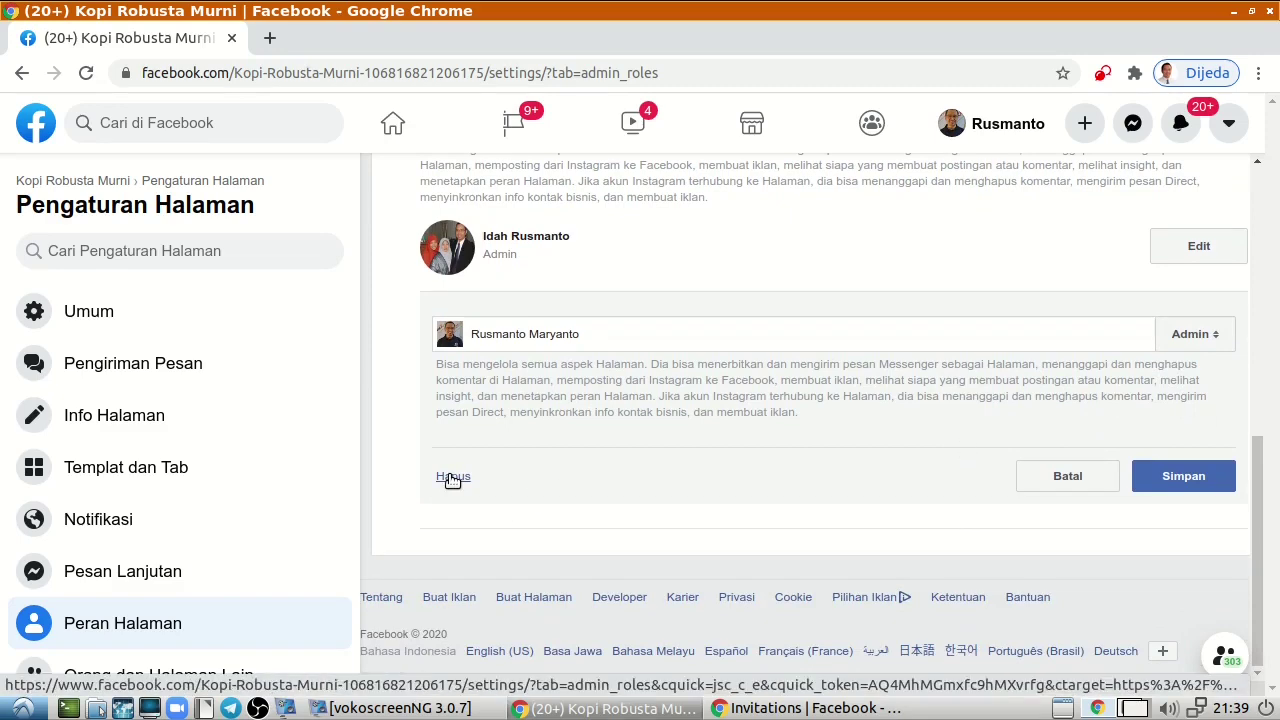
click(452, 477)
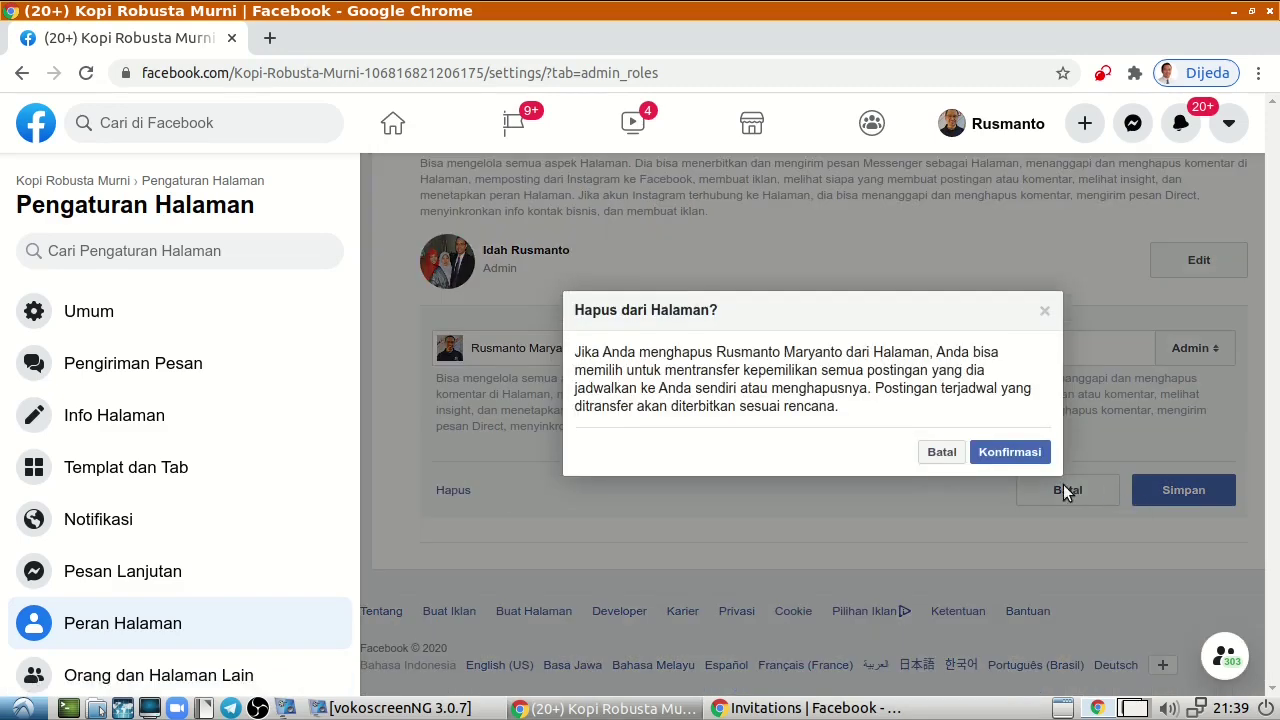
click(1012, 452)
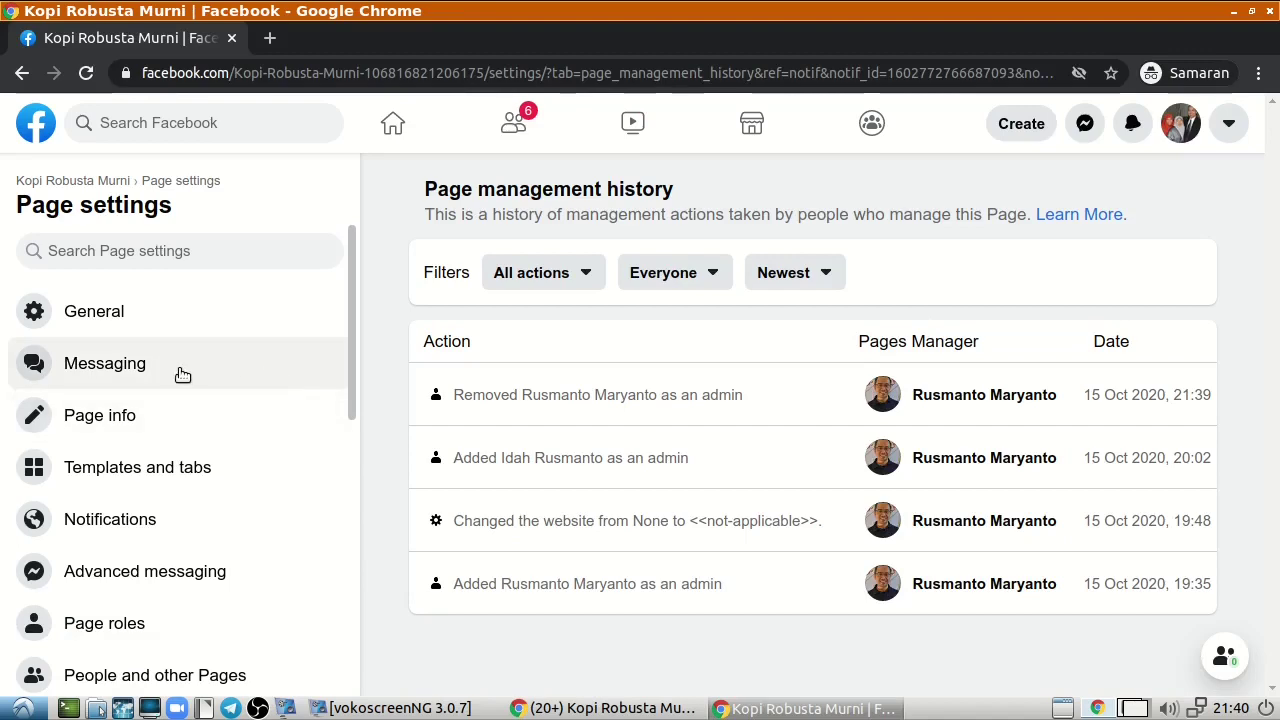
Return to the Kopi Robusta Murni Page and open Edit Page Info from the Manage Page sidebar.
click(90, 181)
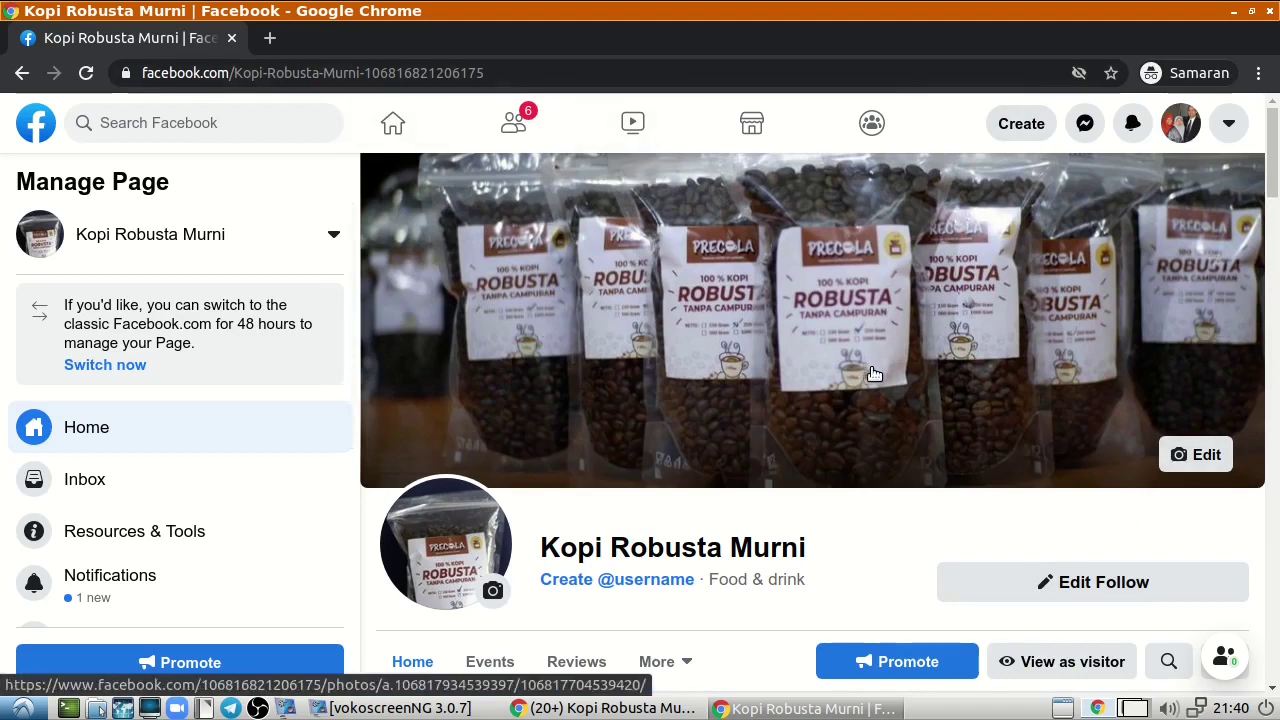
scroll(872, 374, down, 1)
scroll(893, 378, down, 4)
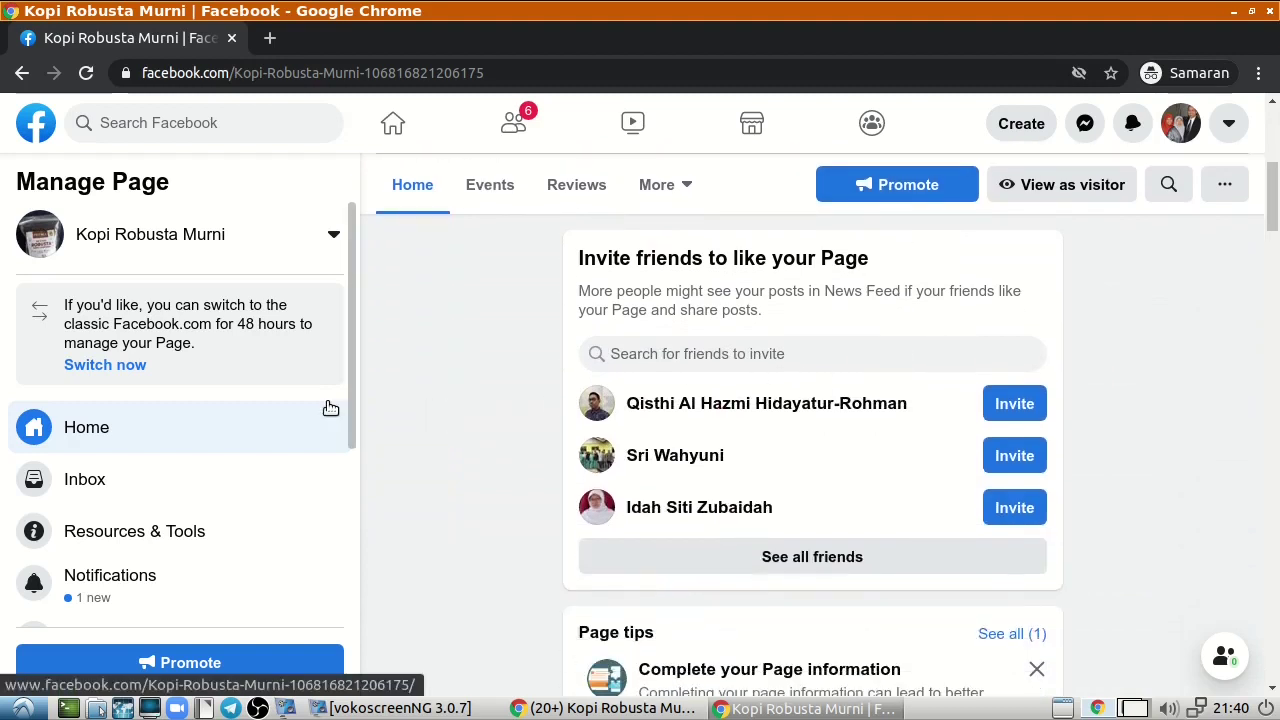
scroll(329, 410, down, 3)
click(166, 548)
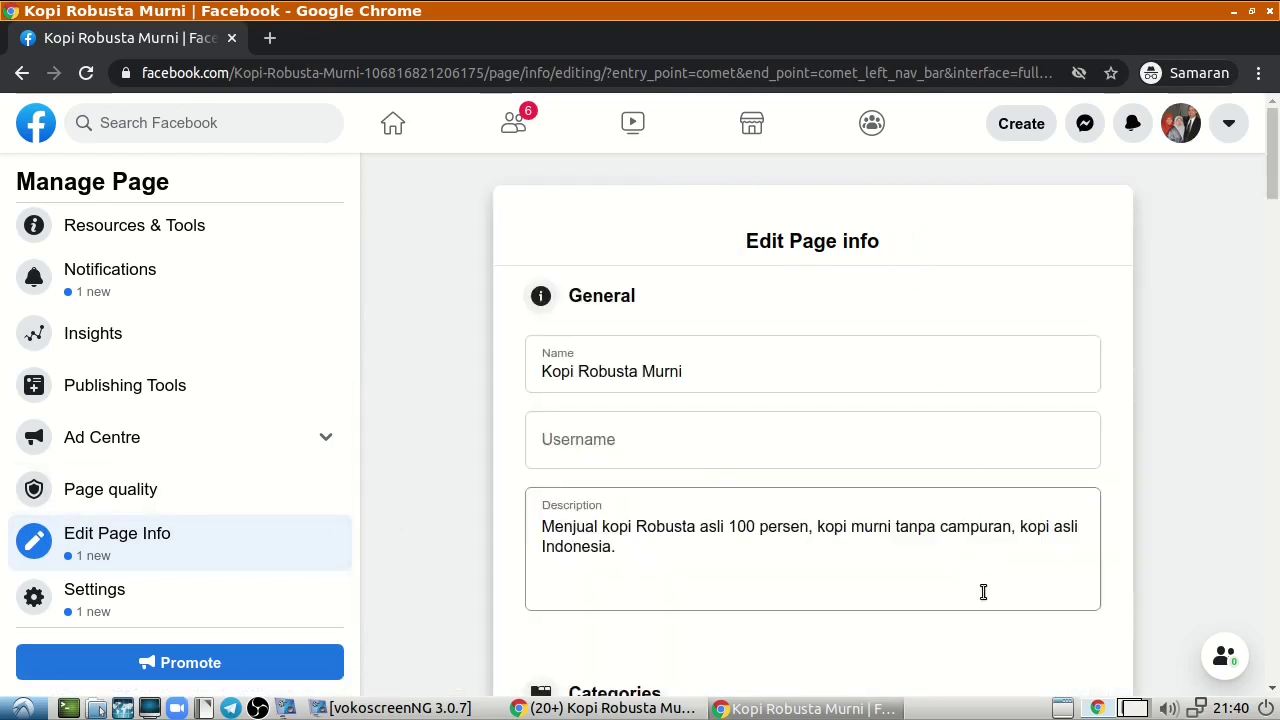
Enter 'Kopirobustamurn' in the Page's Username field.
click(588, 452)
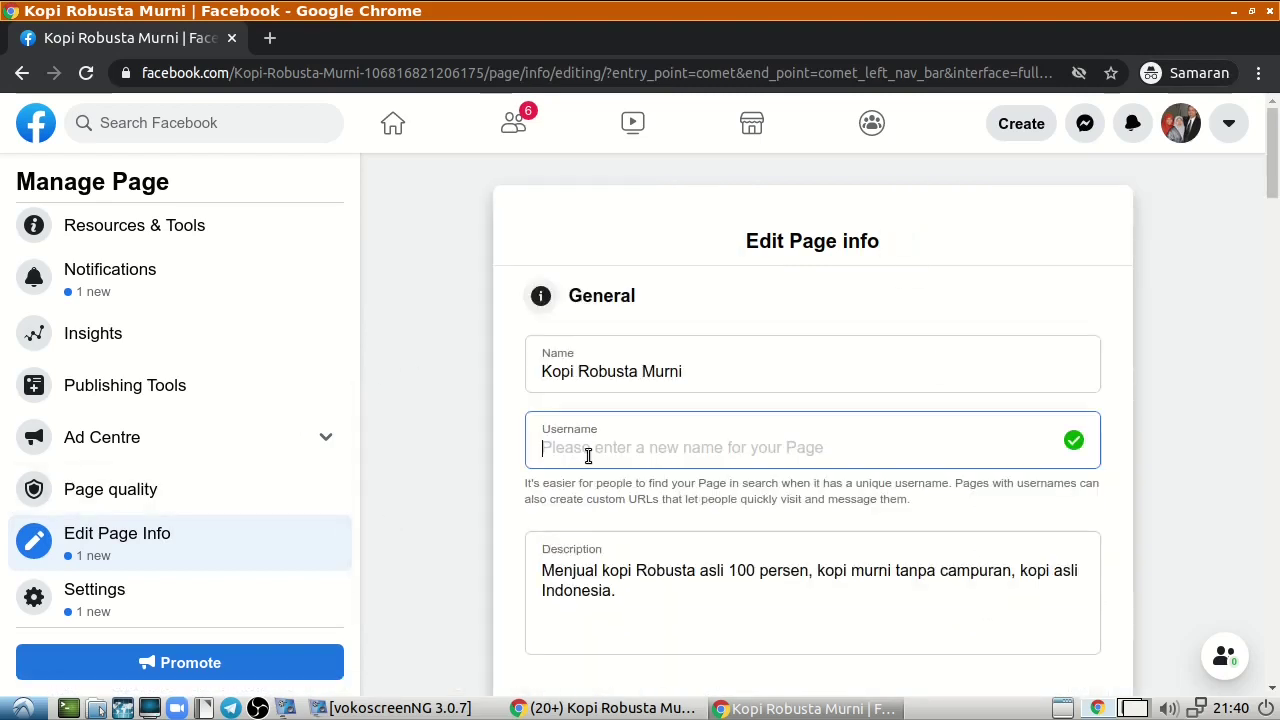
text(K)
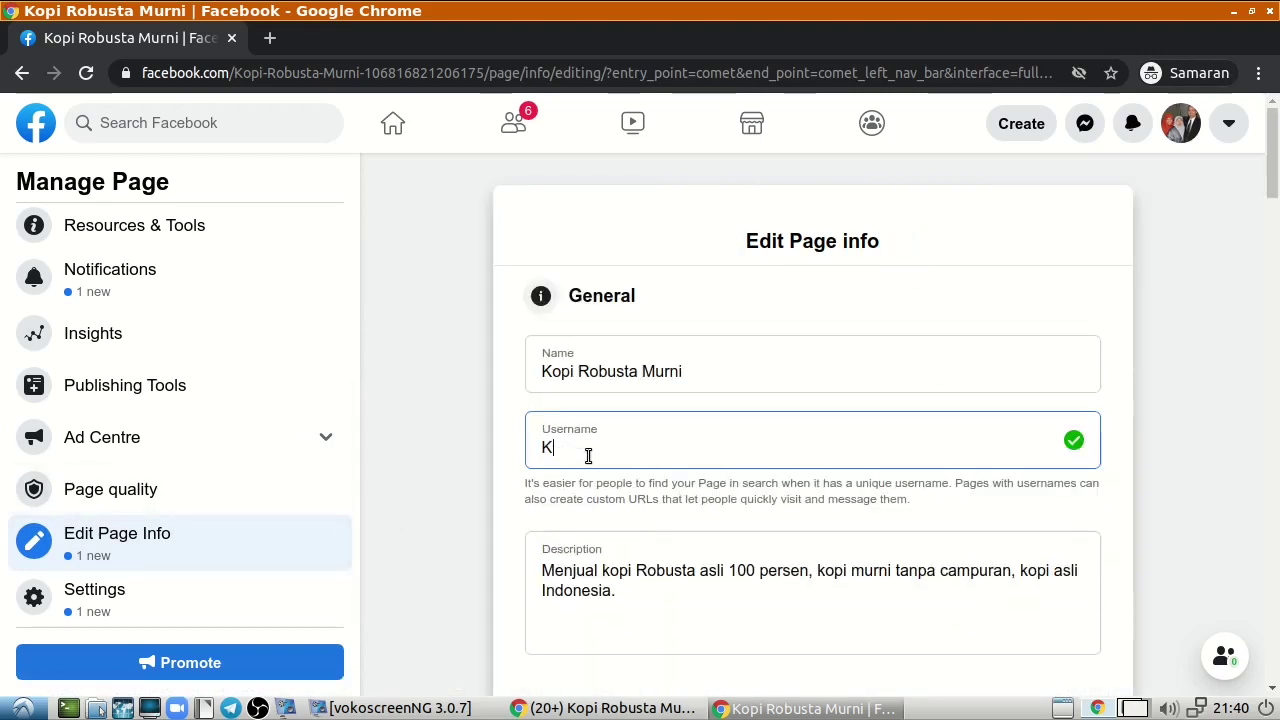
text(opirobustamurn)
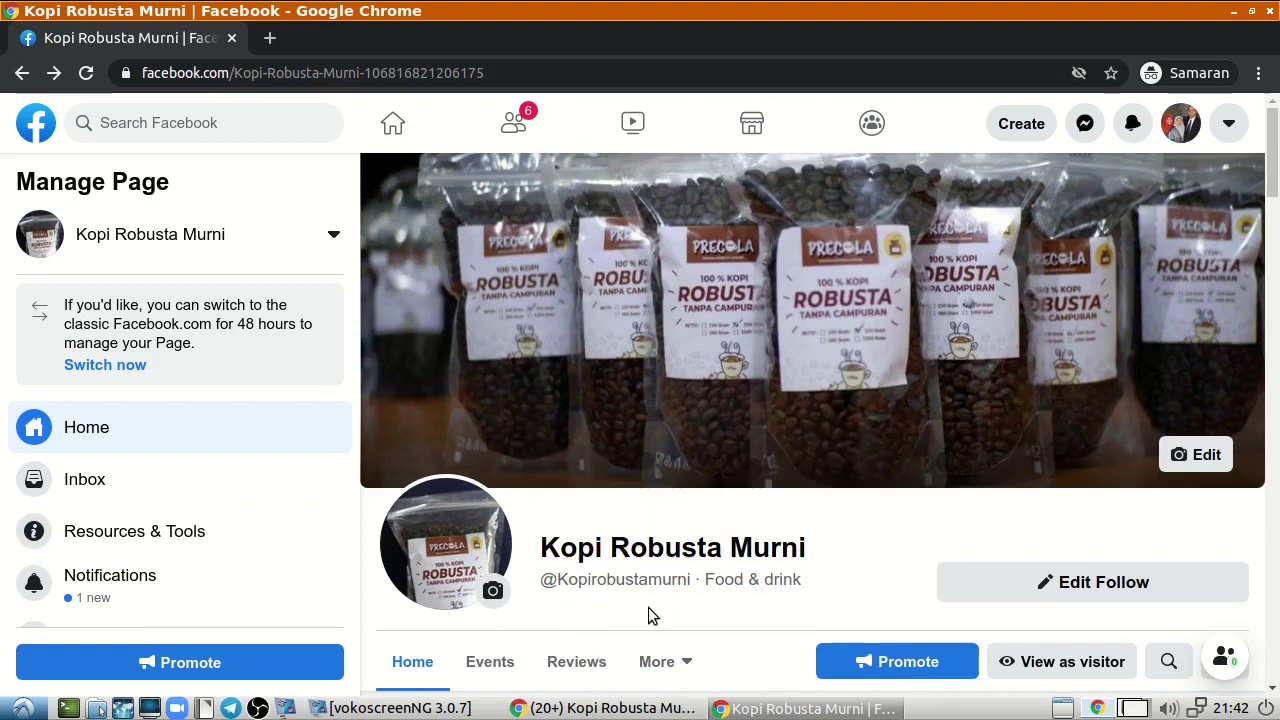
Switch to Kopi Robusta Murni from managed Pages and select its facebook.com/Kopirobustamurni address.
mouse_move(580, 578)
click(132, 237)
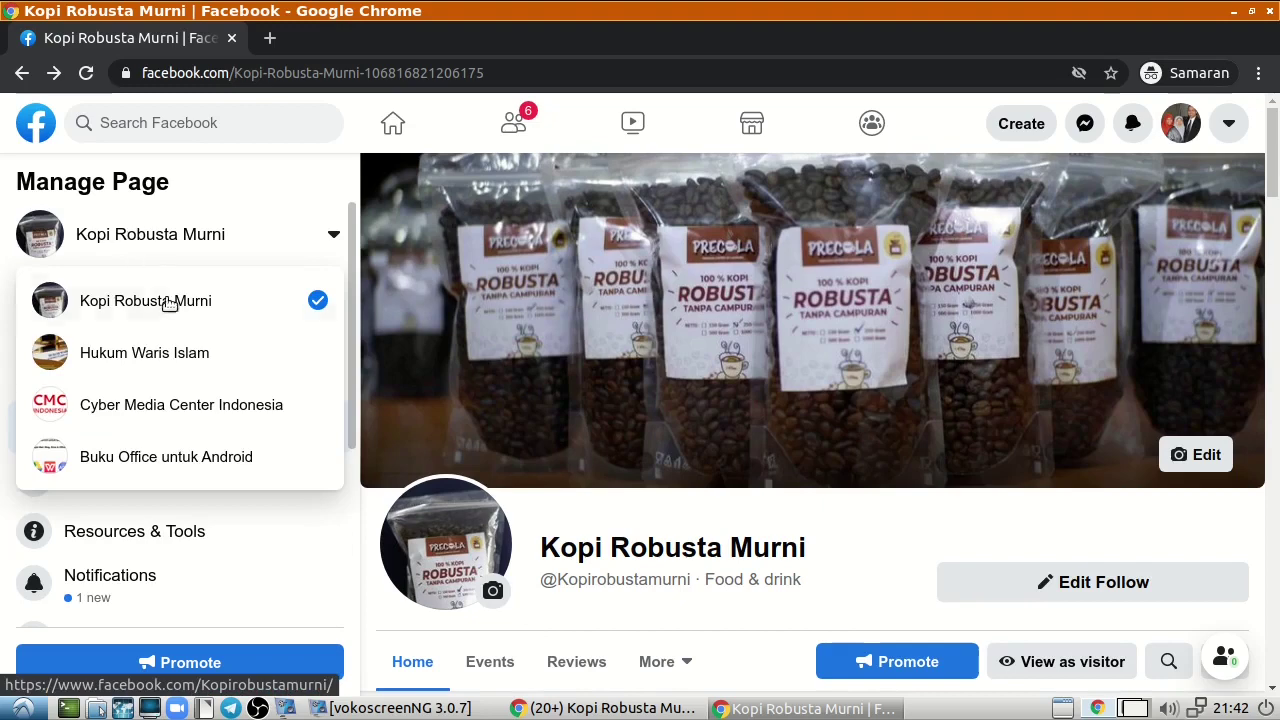
click(172, 312)
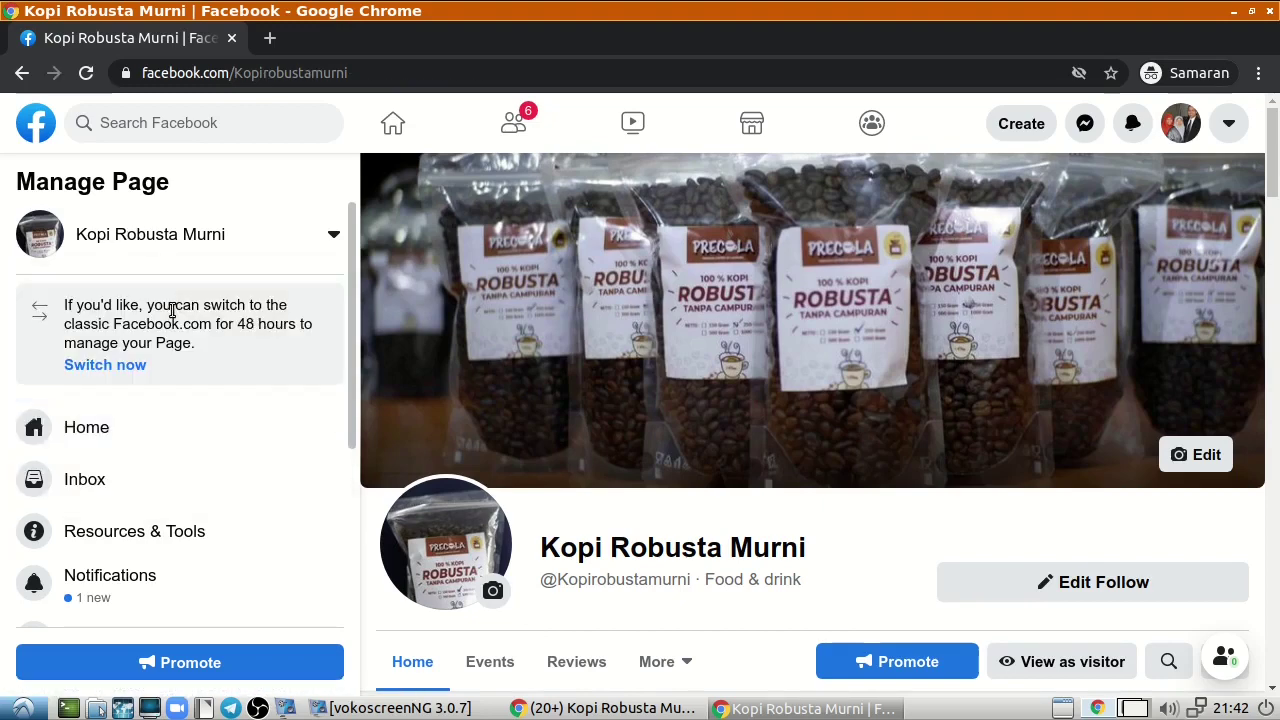
click(400, 73)
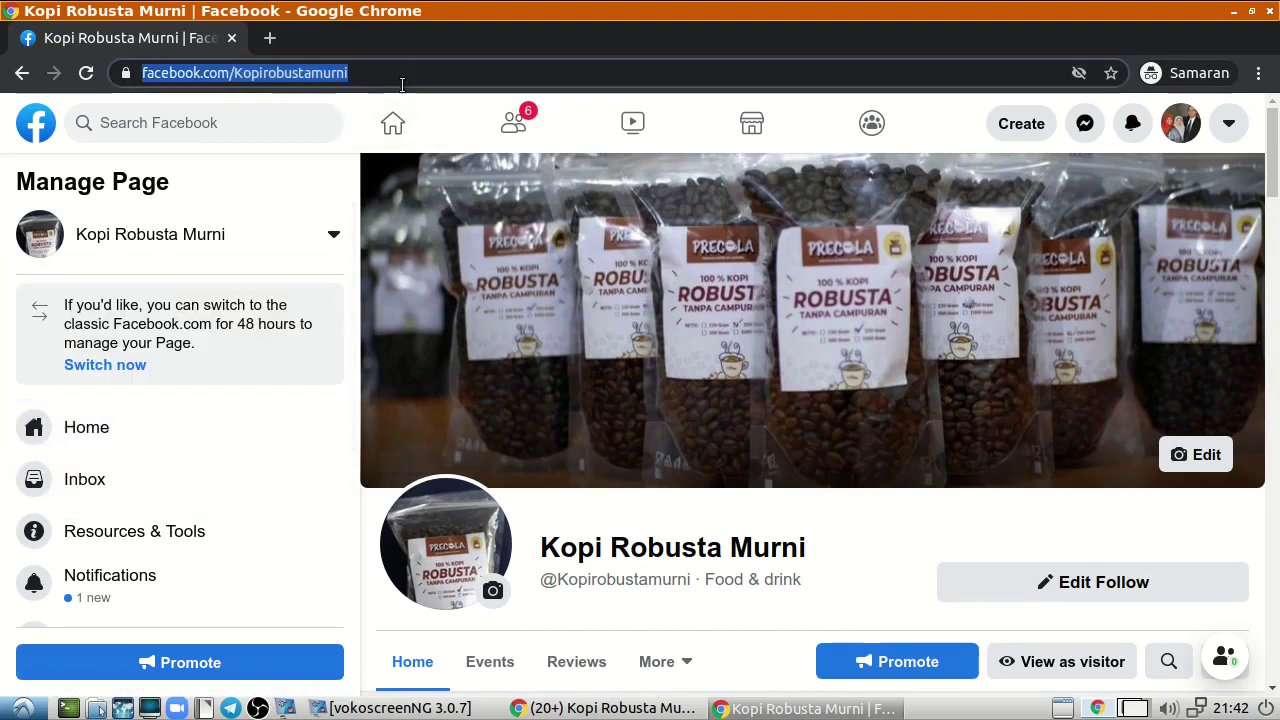